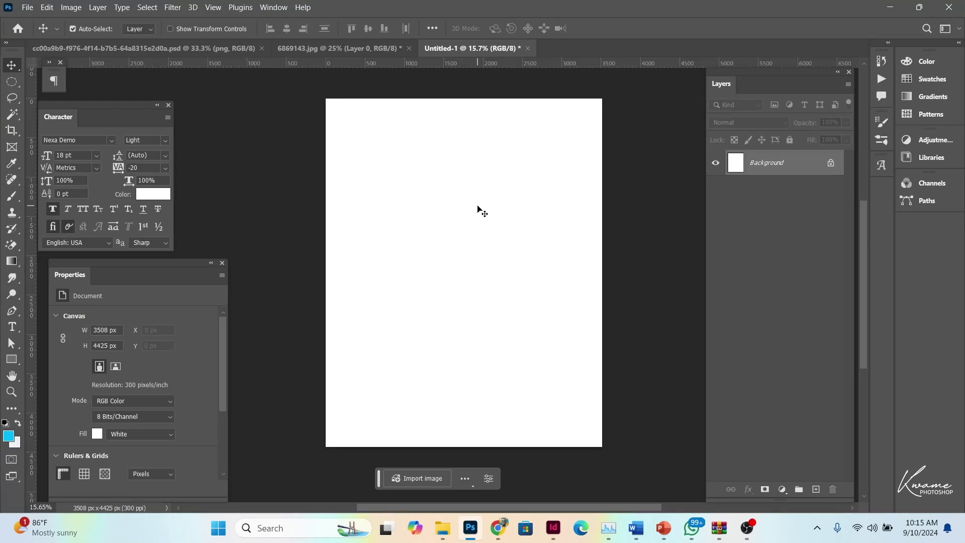
Step: Drag the blue light-streak image into the blank Untitled-1 flyer
left_click(316, 50)
left_click(191, 49)
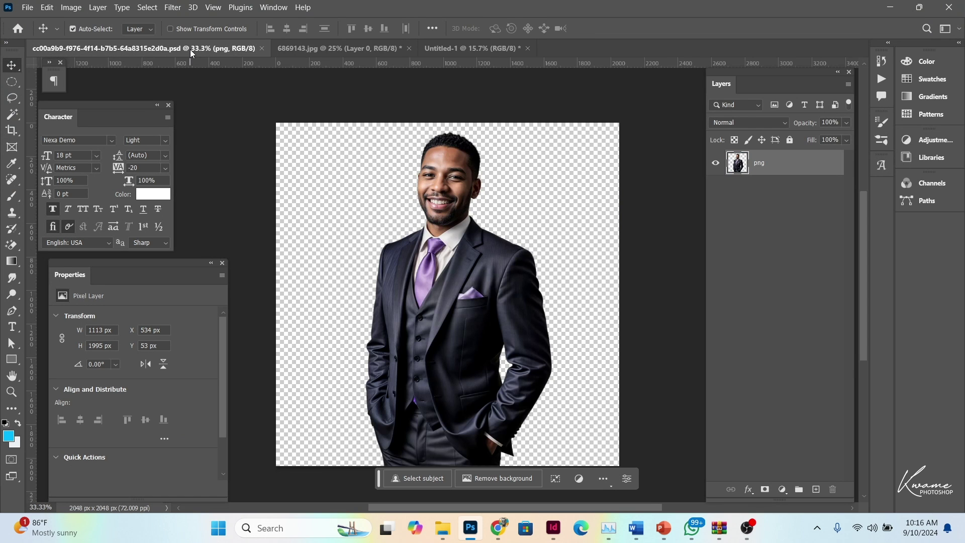
left_click(301, 48)
mouse_move(424, 261)
left_mouse_down()
mouse_move(465, 59)
mouse_move(466, 225)
left_mouse_up()
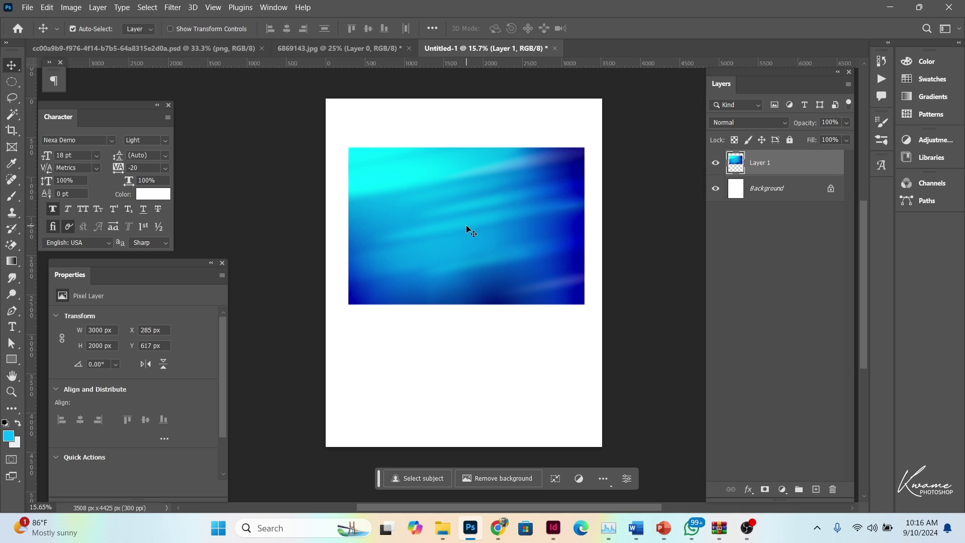
Step: Rotate the blue background -90°, scale it to cover the canvas, and lock the layer
key("ctrl+t")
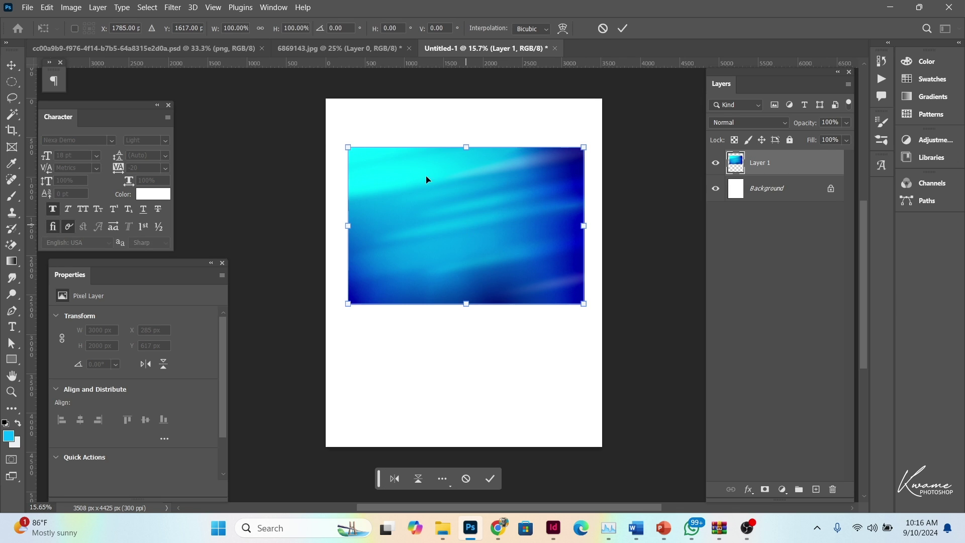
mouse_move(322, 139)
left_mouse_down()
mouse_move(407, 341)
mouse_move(237, 306)
left_mouse_up()
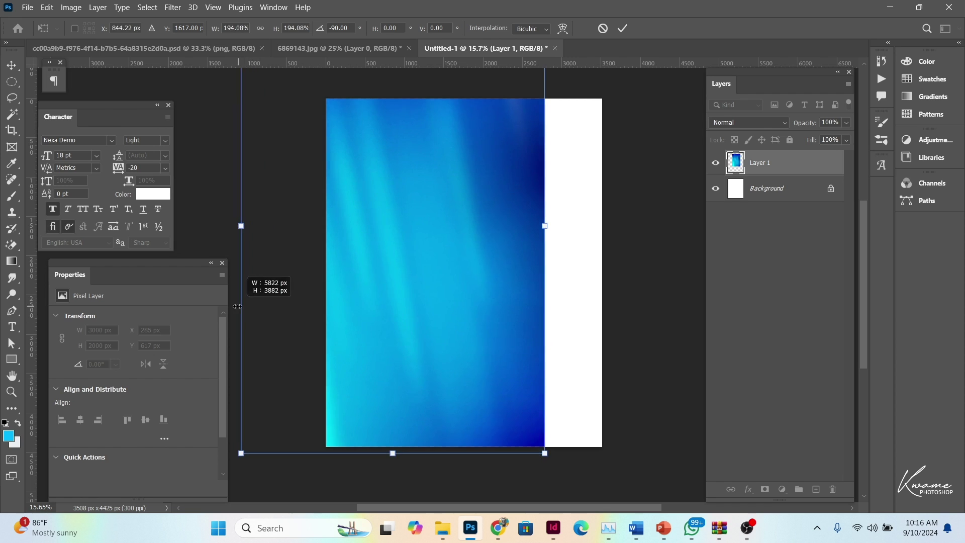
mouse_move(387, 290)
left_mouse_down()
mouse_move(486, 374)
mouse_move(456, 393)
left_mouse_up()
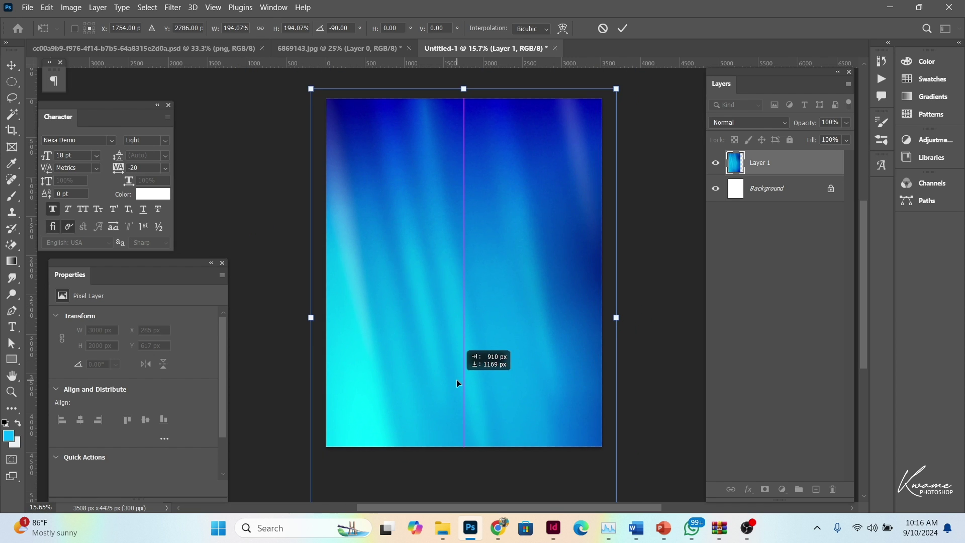
key("Return")
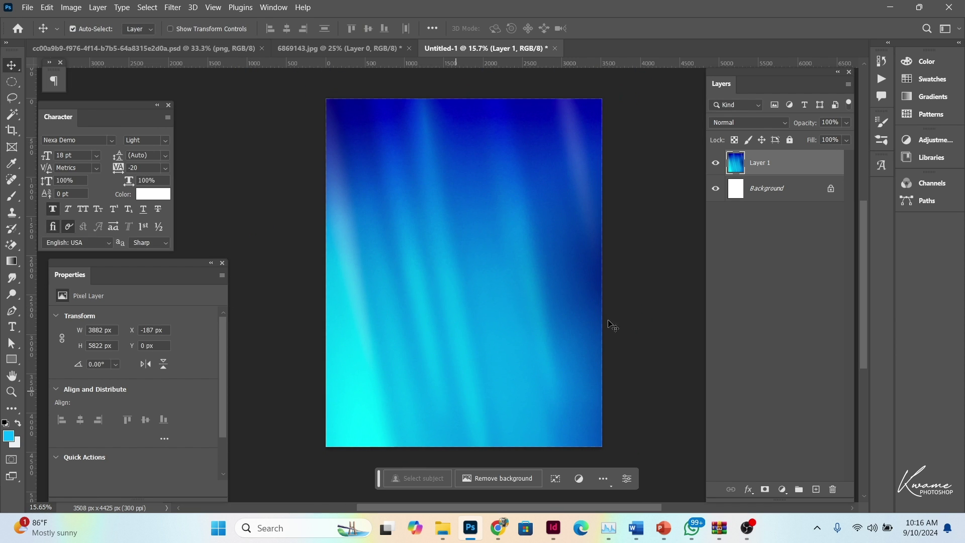
left_click(789, 140)
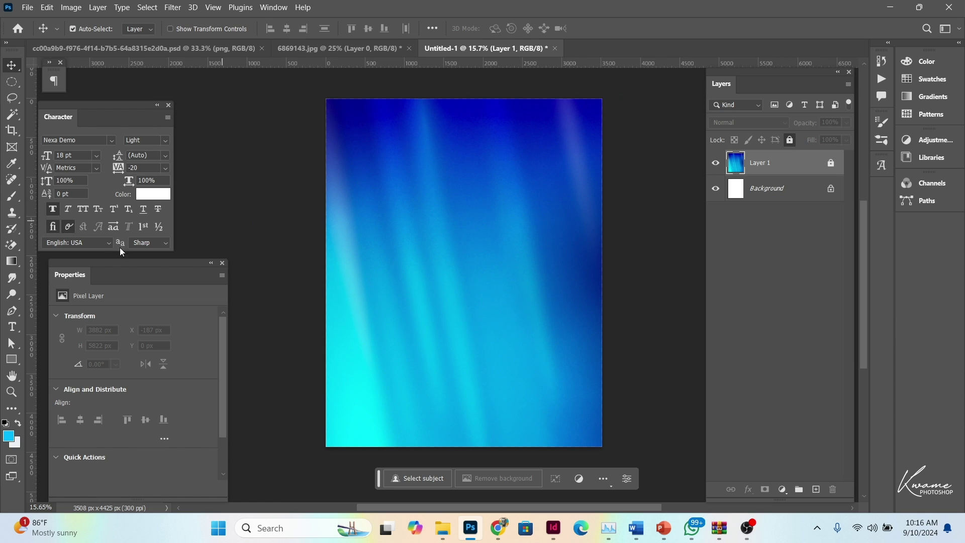
Step: On a new layer, add a dark gradient rising from the page bottom and stretch it to the top
left_click(11, 261)
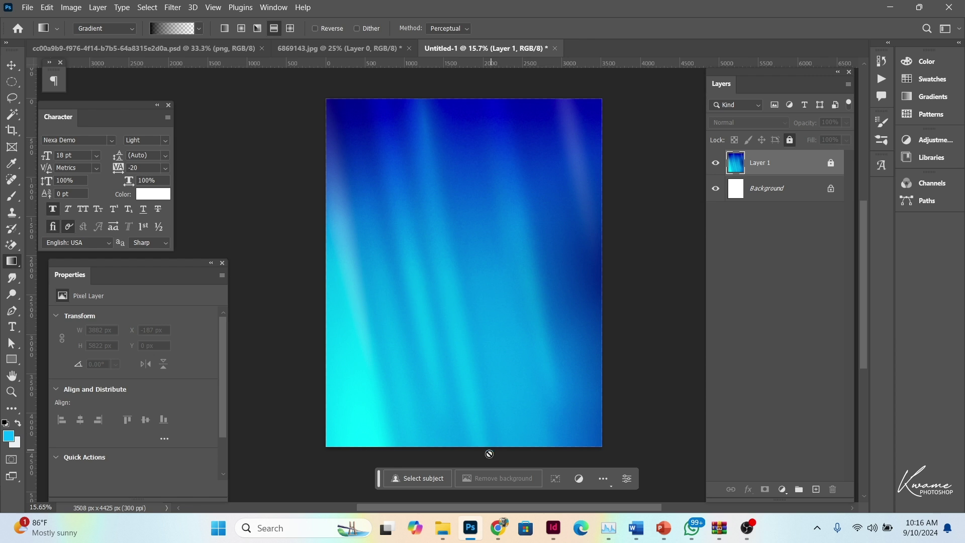
left_click(815, 487)
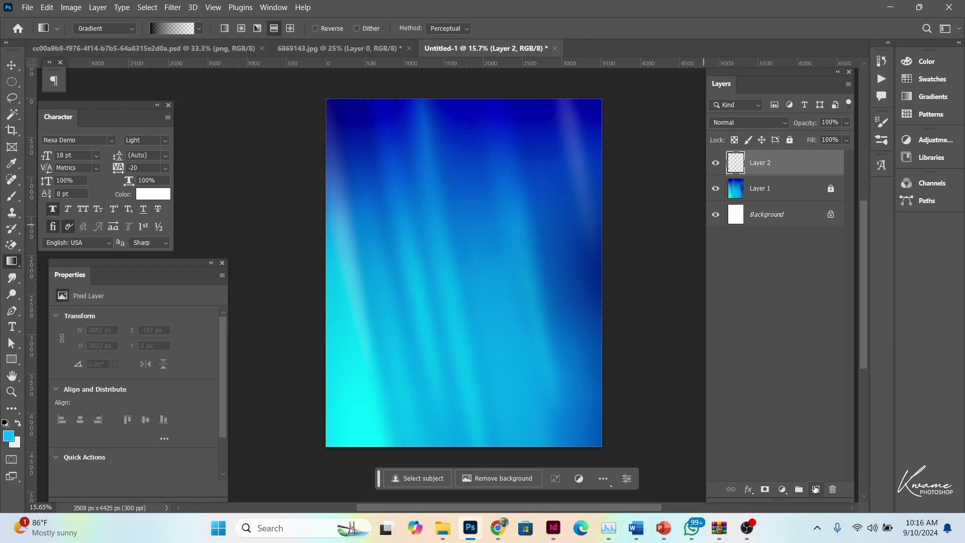
left_click_drag(469, 457, 470, 175)
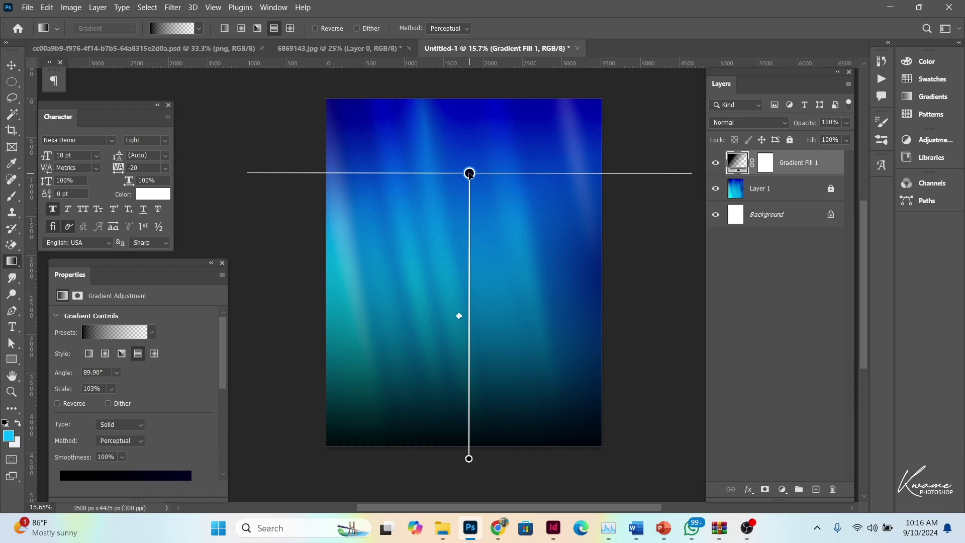
mouse_move(469, 173)
left_mouse_down()
mouse_move(477, 99)
mouse_move(466, 98)
left_mouse_up()
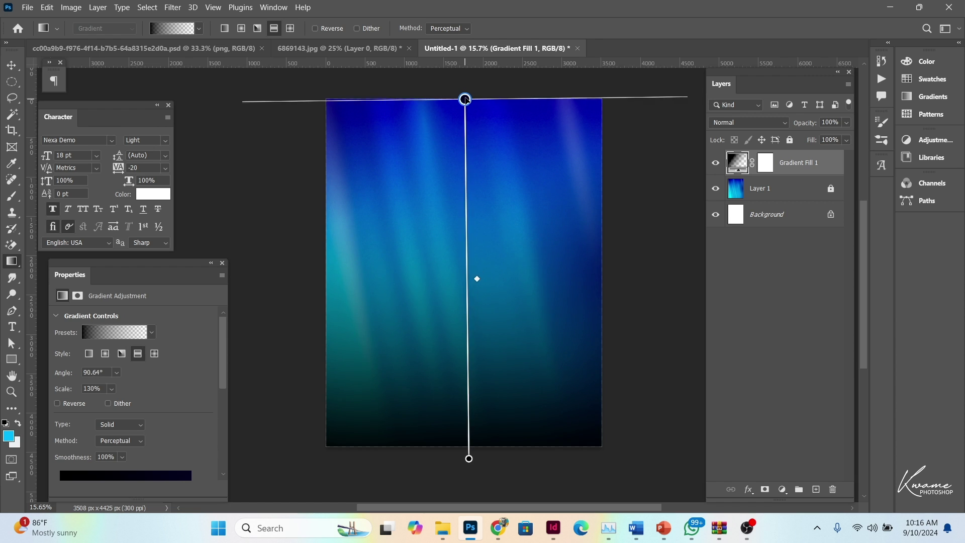
left_click(11, 65)
Step: Bring the suited man into the flyer, enlarge him to 3135 × 5619 px, and centre him
left_click(234, 49)
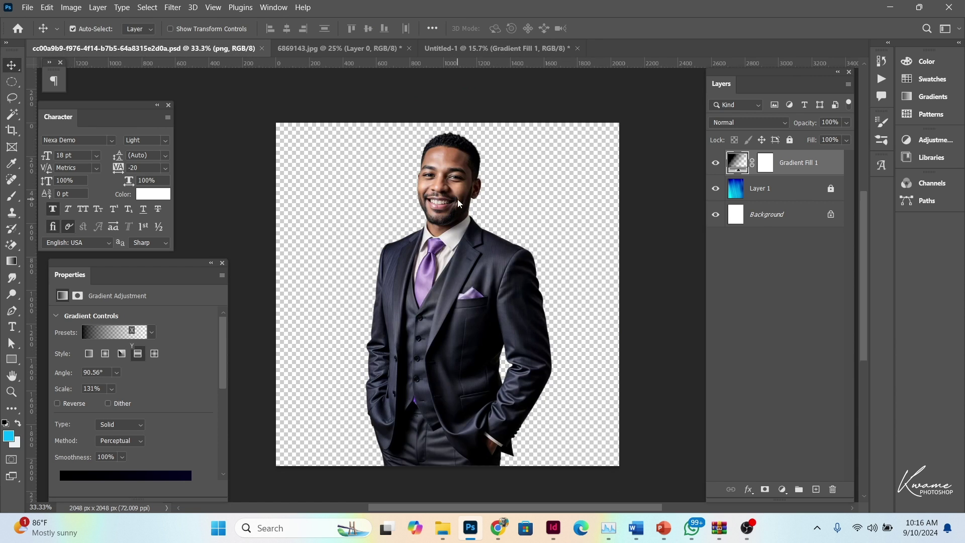
mouse_move(457, 200)
left_mouse_down()
mouse_move(465, 88)
mouse_move(481, 261)
left_mouse_up()
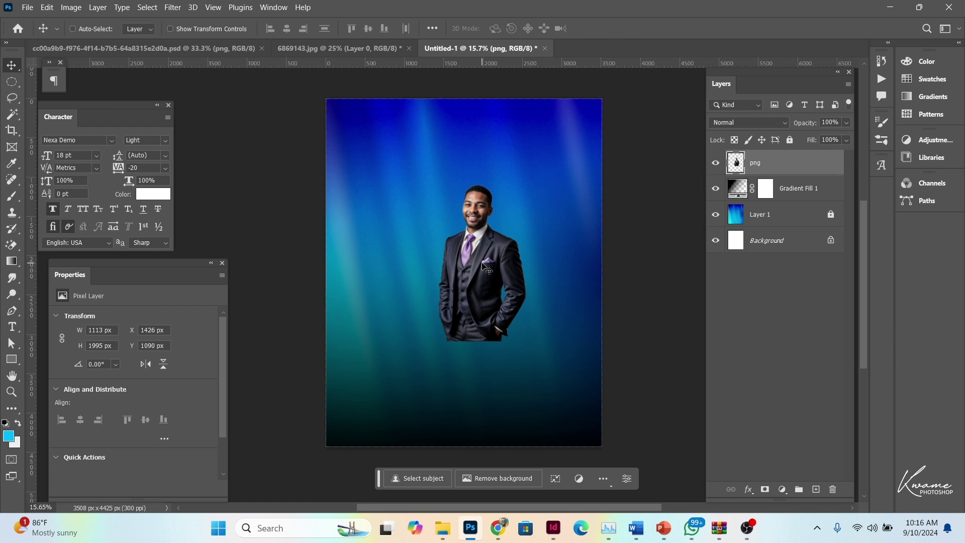
key("ctrl+t")
left_click_drag(437, 261, 280, 260)
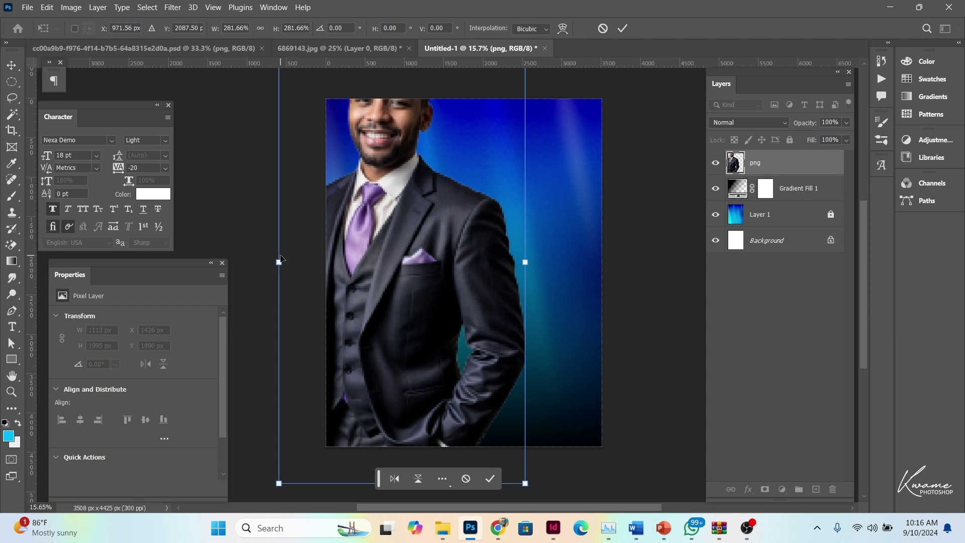
left_click_drag(357, 246, 415, 314)
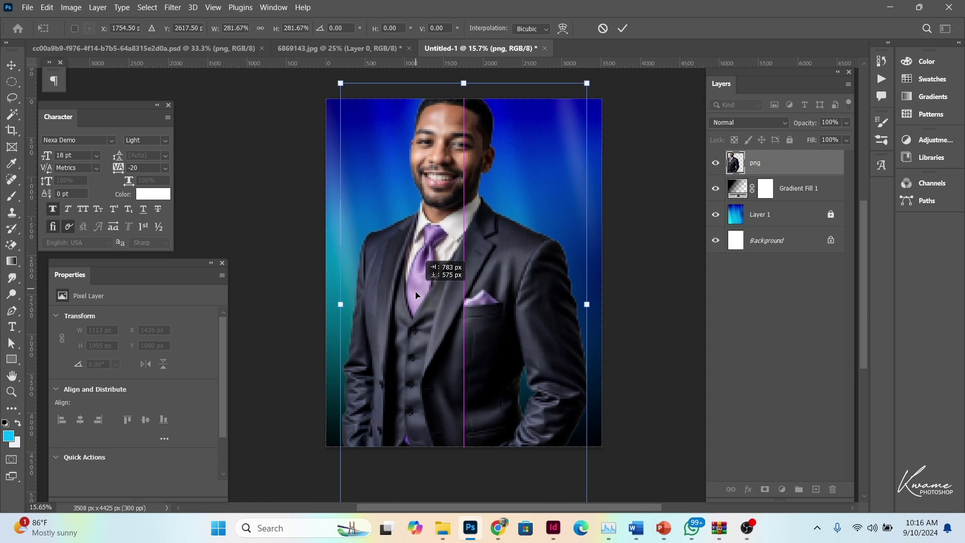
key("Return")
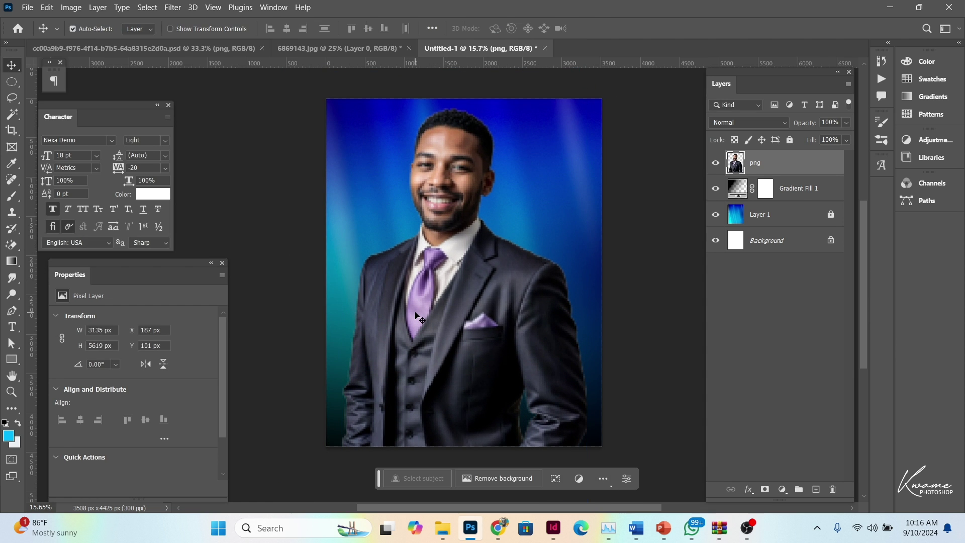
left_click_drag(445, 305, 446, 313)
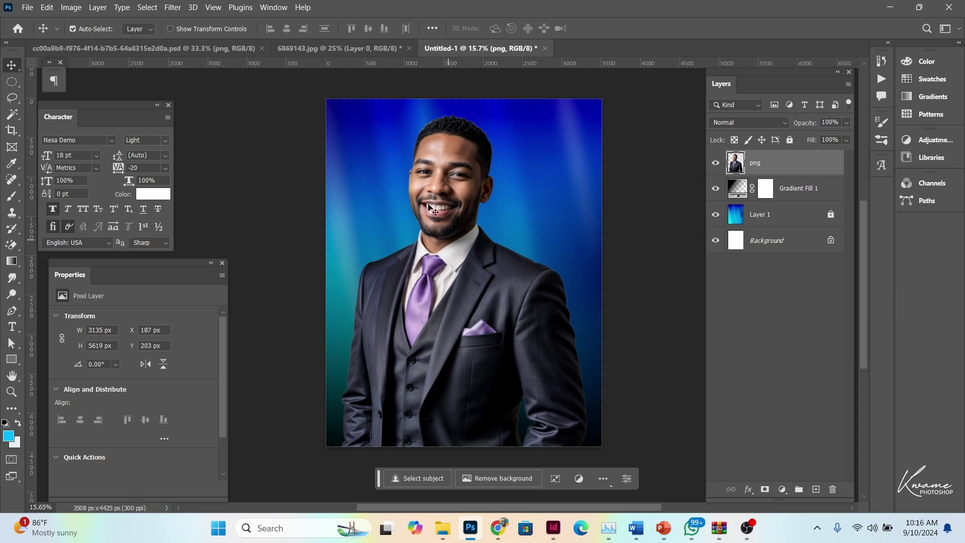
scroll(419, 173, "up", 2)
scroll(418, 172, "up", 2)
scroll(421, 173, "down", 2)
scroll(427, 172, "down", 1)
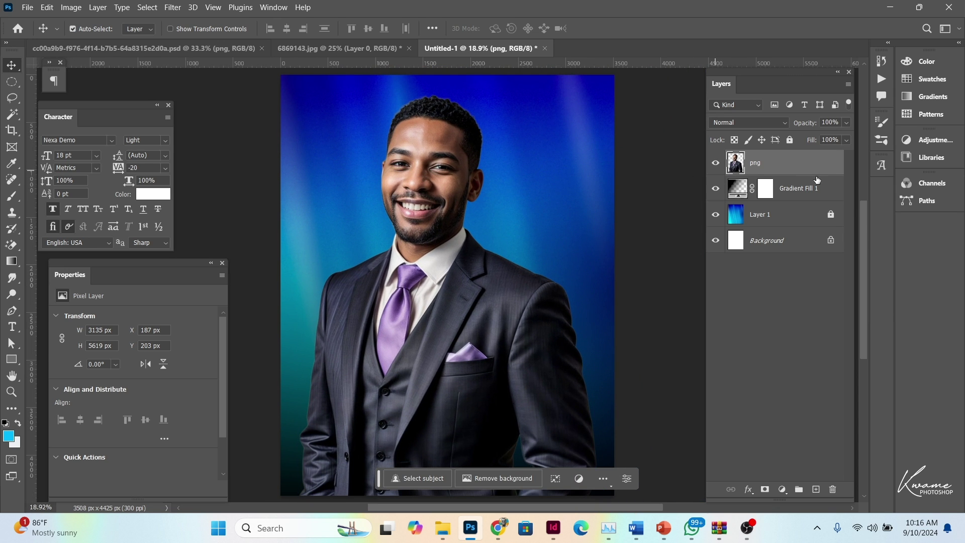
Step: Duplicate Gradient Fill 1, move the copy above the man's layer, and lock it
left_click(816, 187)
key("ctrl+j")
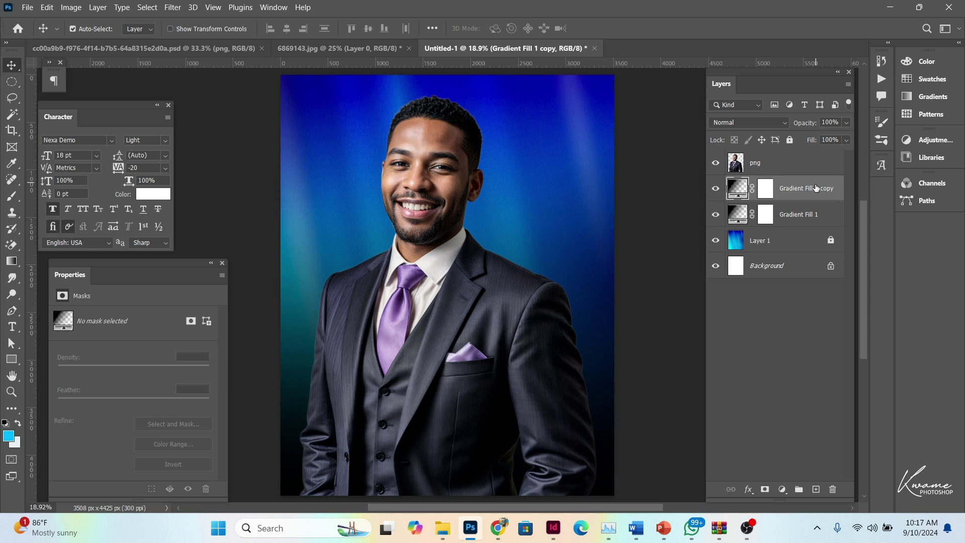
left_click_drag(816, 192, 814, 164)
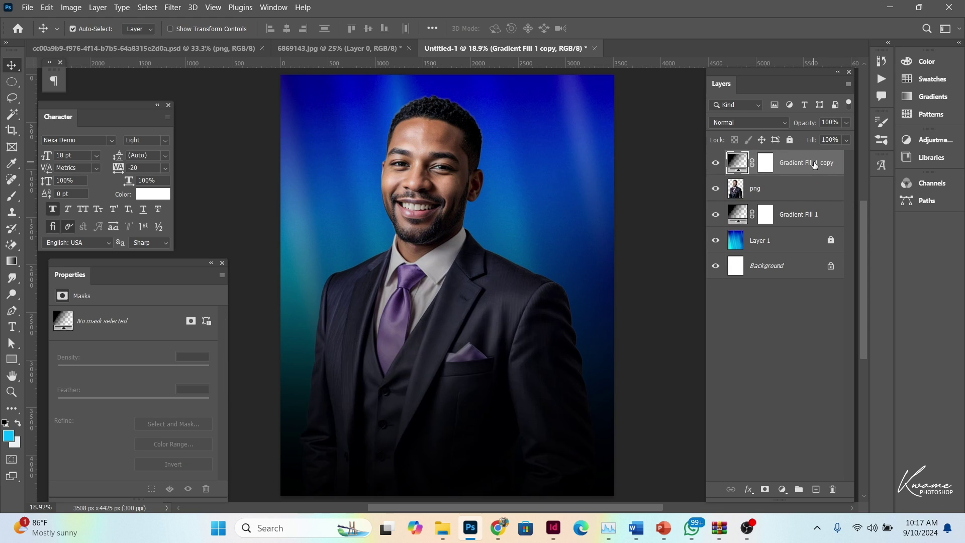
key("ctrl")
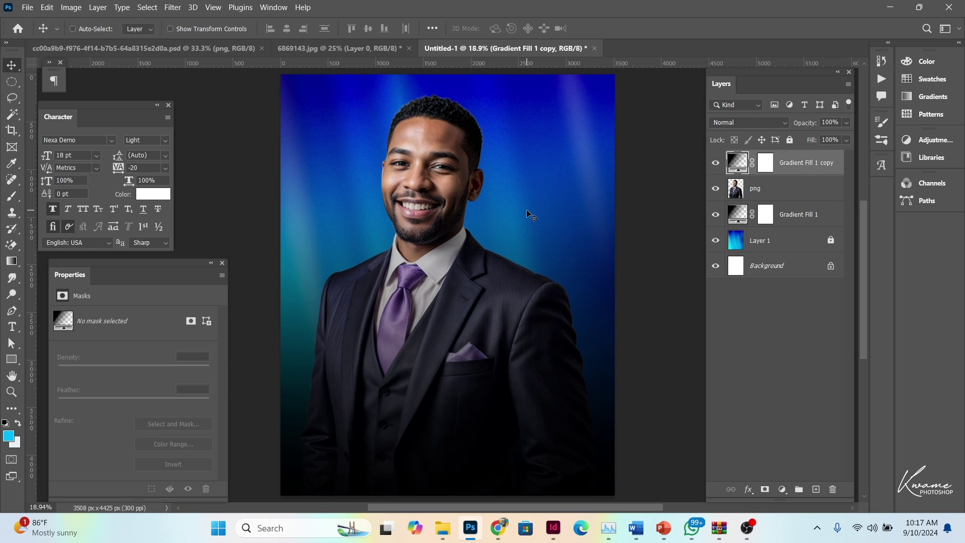
key("ctrl+minus")
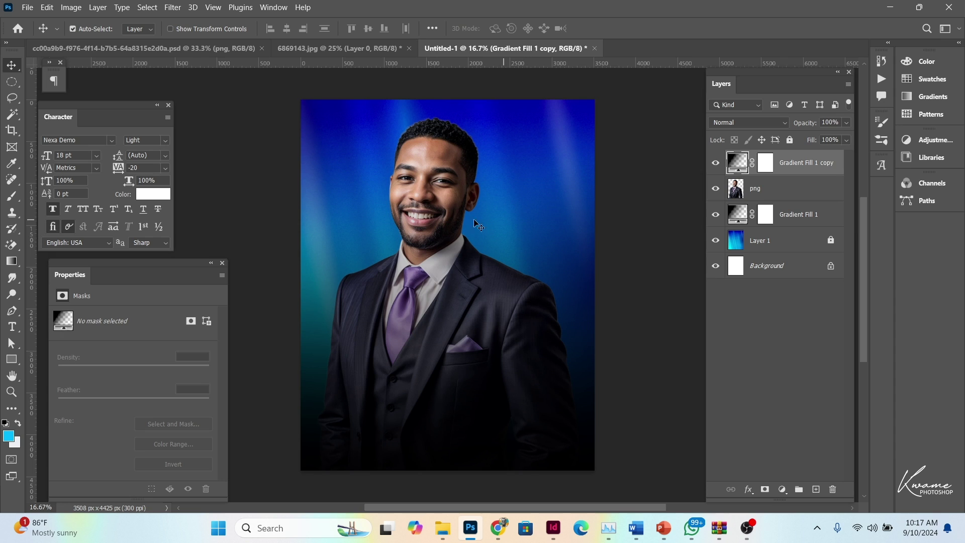
left_click_drag(452, 198, 461, 198)
left_click(789, 140)
Step: Shift the man slightly to the right, nudging him back two steps left
left_click_drag(465, 160, 478, 160)
key("Left")
key("Left")
key("Left")
key("Left")
key("Left")
key("Left")
key("Left")
key("Left")
key("Left")
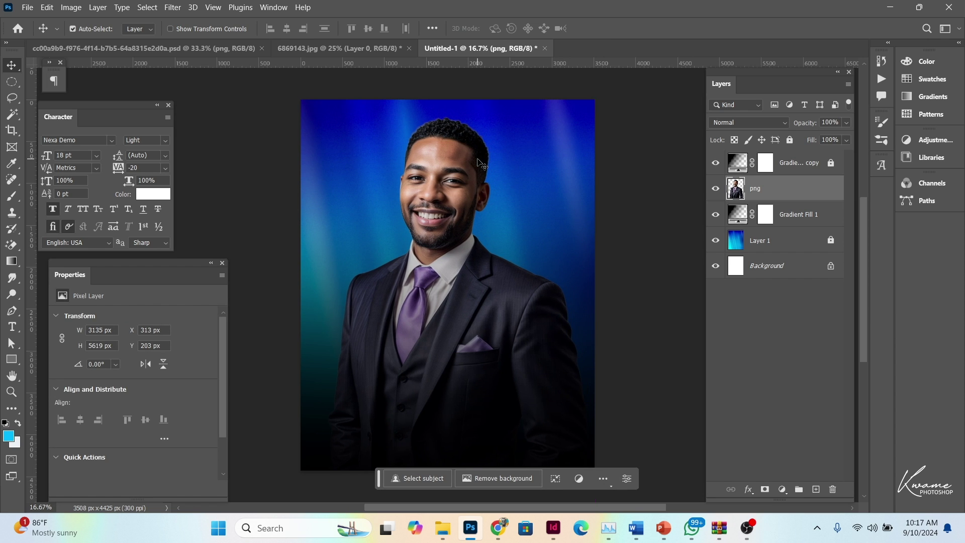
key("Left")
key("Left")
key("Left")
left_click(765, 163)
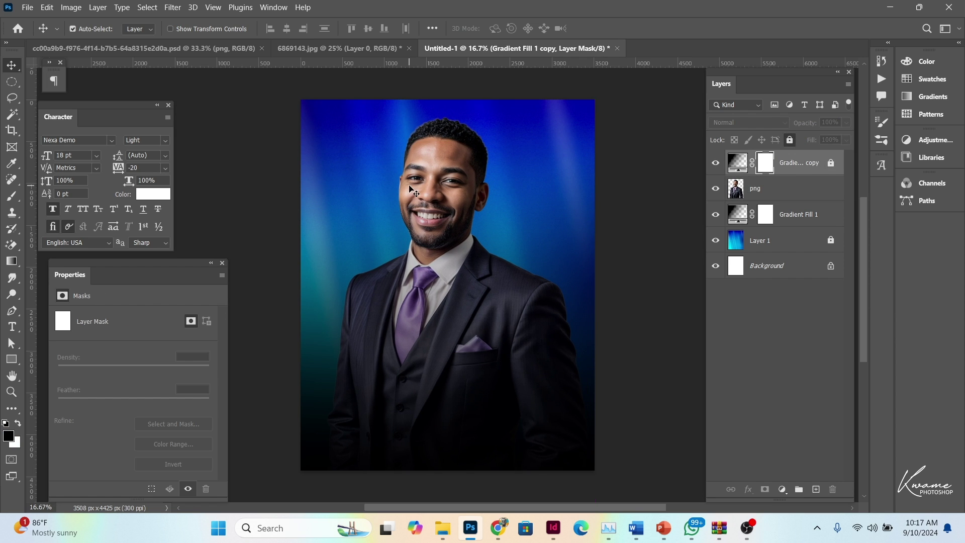
left_click(12, 326)
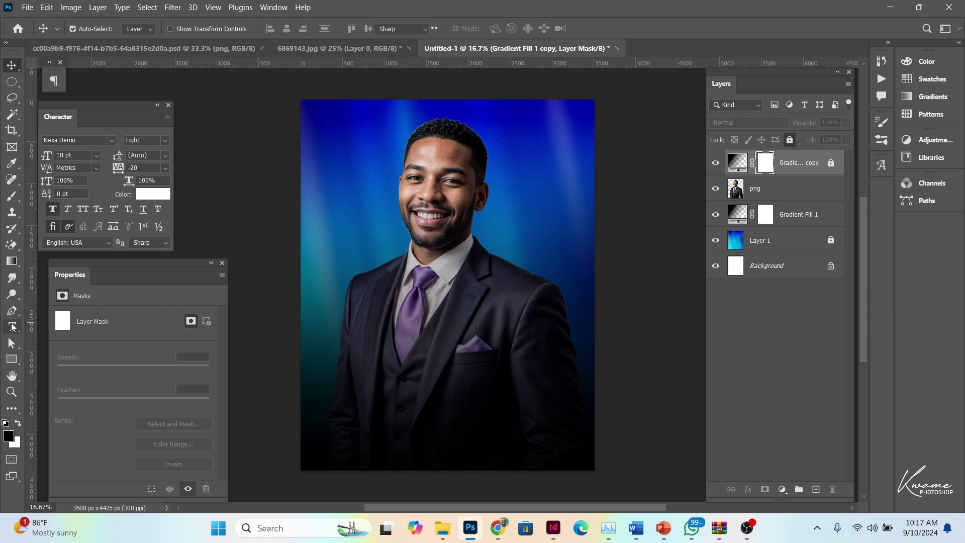
Step: Add a text layer over the suit reading 'Monday' and enlarge it to 137 pt
left_click(380, 322)
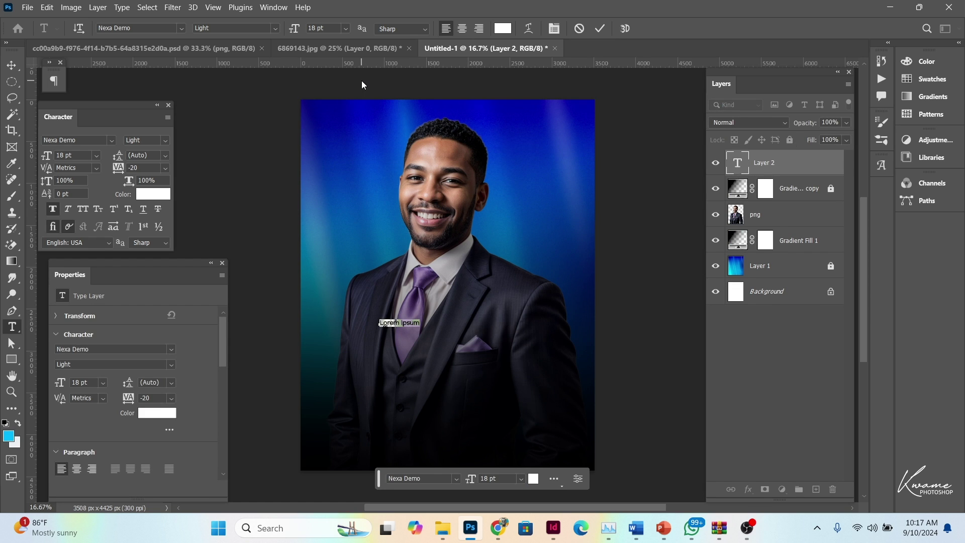
type("Sunda")
type("y")
key("ctrl+a")
key("Left")
type("day")
key("ctrl+a")
left_click_drag(294, 28, 369, 47)
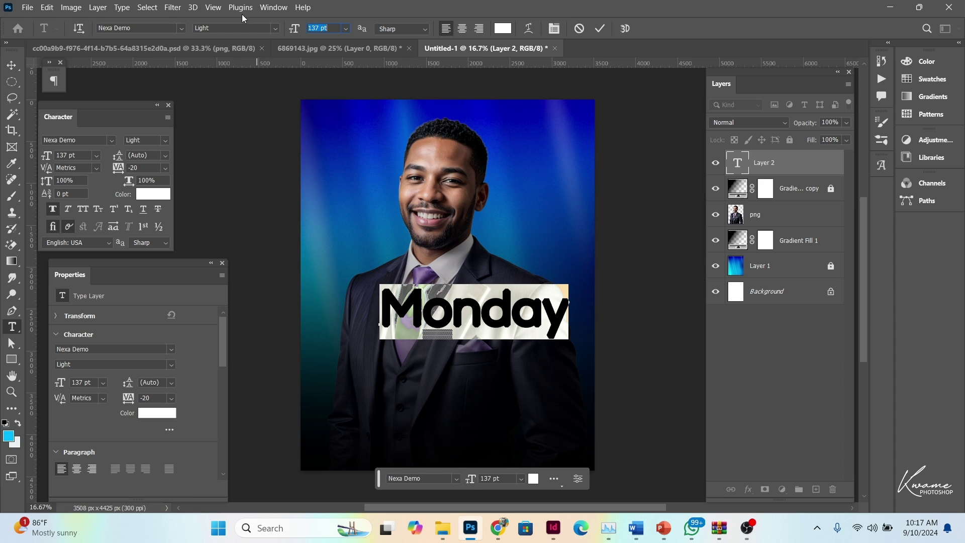
Step: Set the text in Lufga ExtraBold without Faux Bold and with -80 tracking
left_click(182, 28)
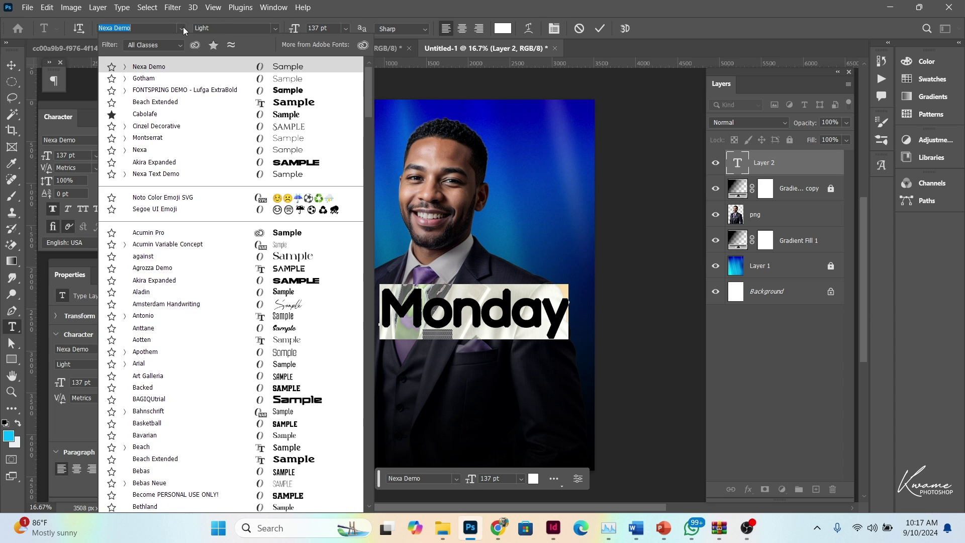
left_click(275, 91)
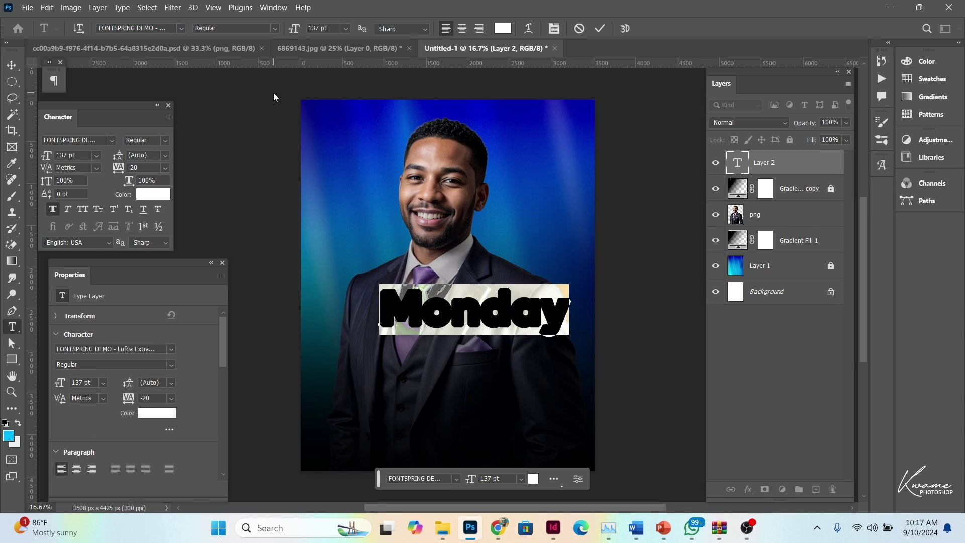
left_click(53, 208)
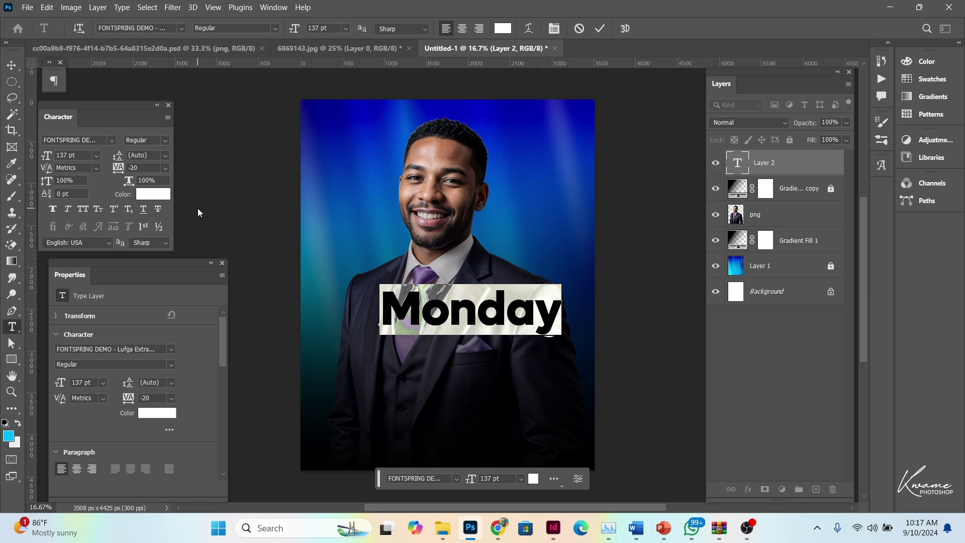
left_click(179, 32)
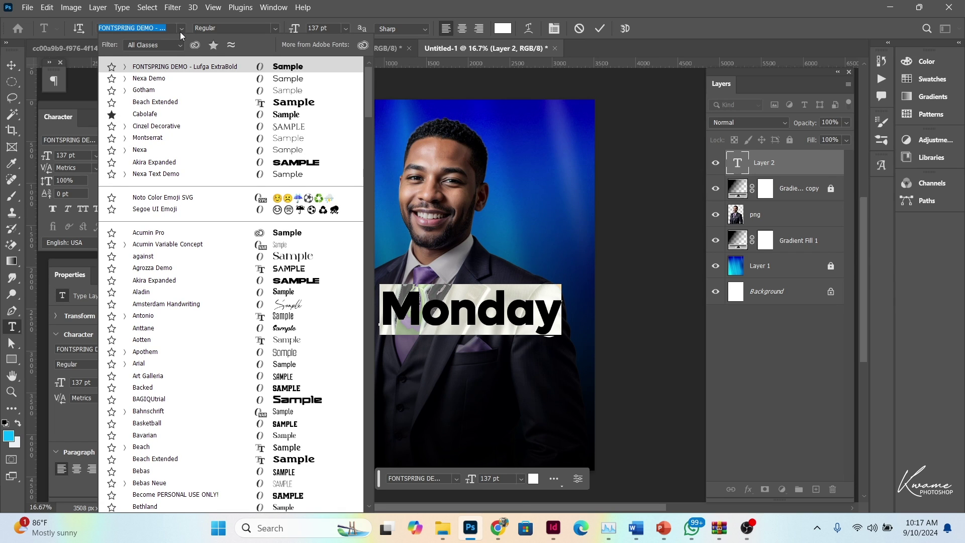
left_click(180, 32)
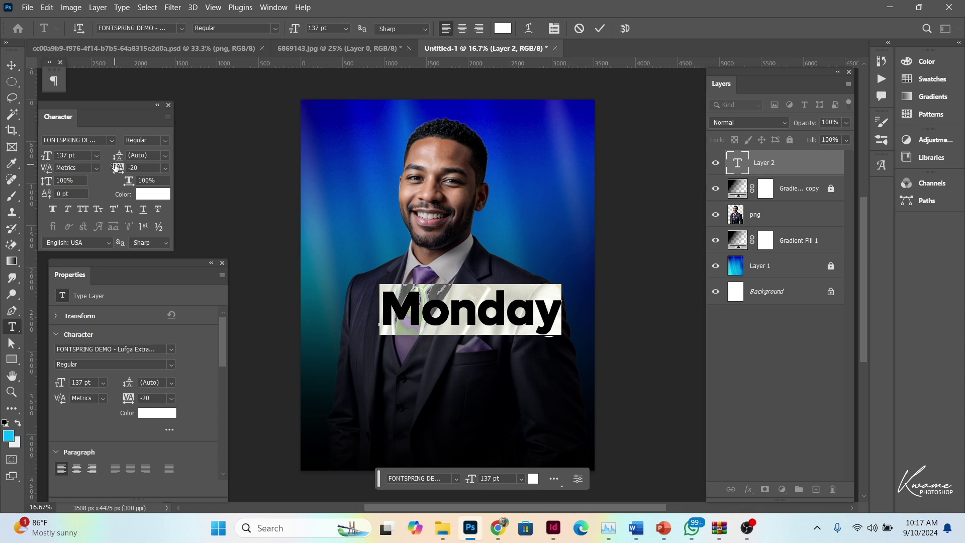
left_click_drag(118, 167, 115, 168)
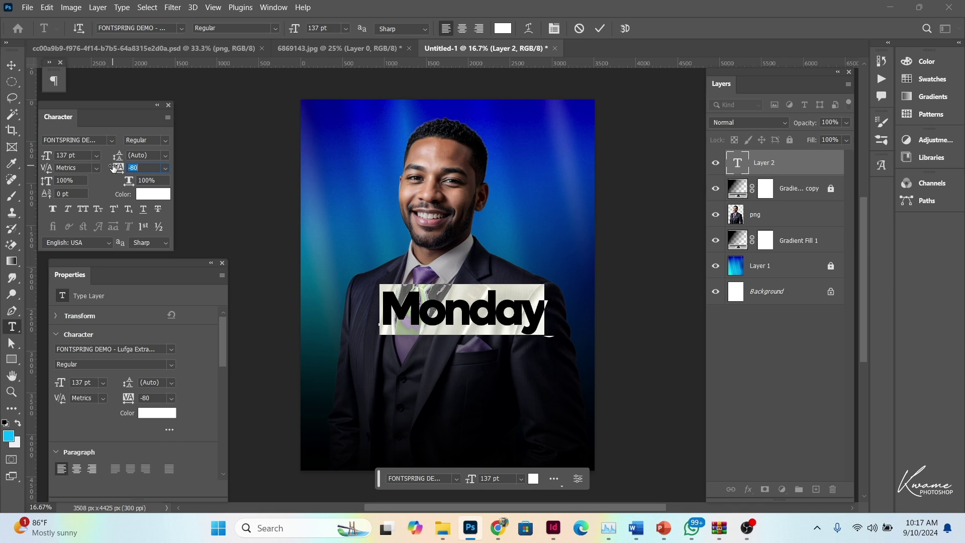
left_click(17, 60)
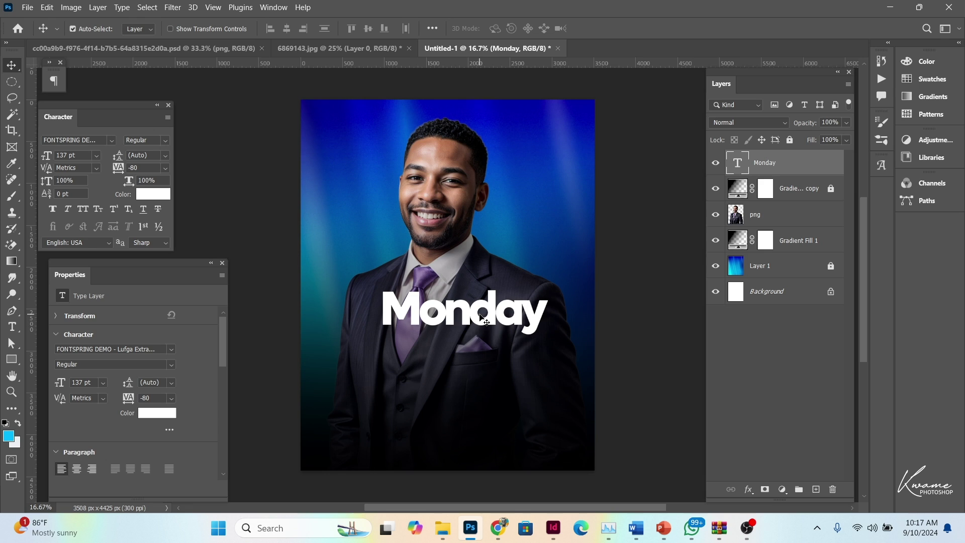
Step: Move the headline down-left and add a second line reading 'service'
left_click_drag(482, 318, 463, 349)
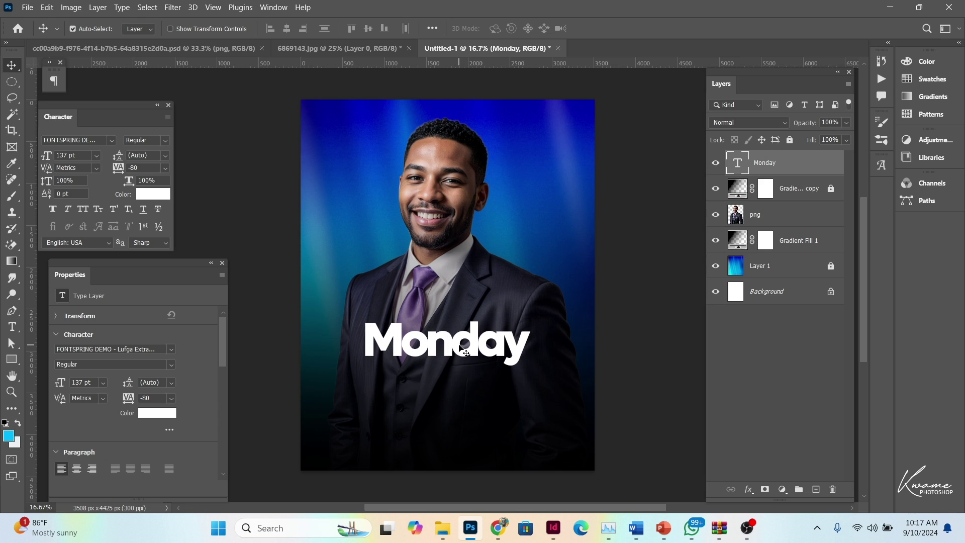
double_click(462, 349)
left_click(524, 345)
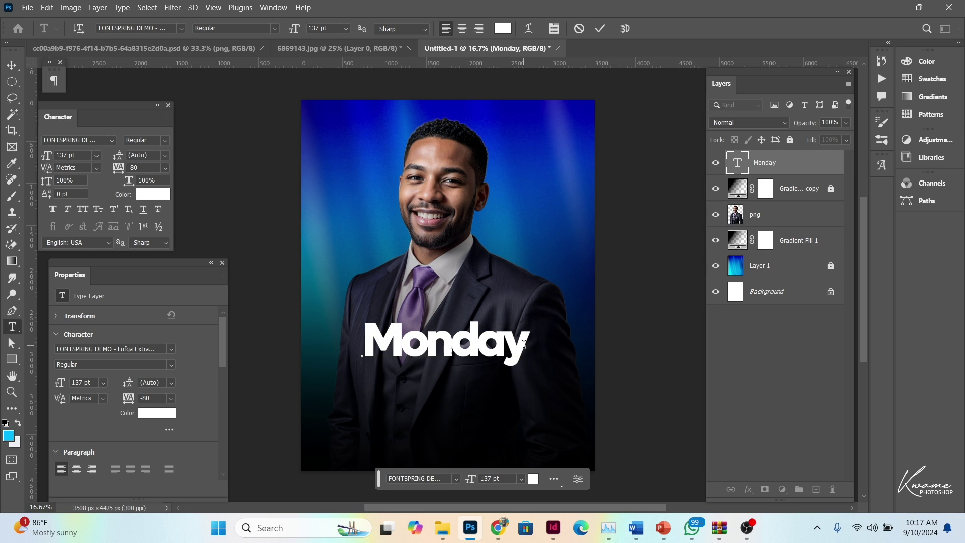
key("Return")
type("servi")
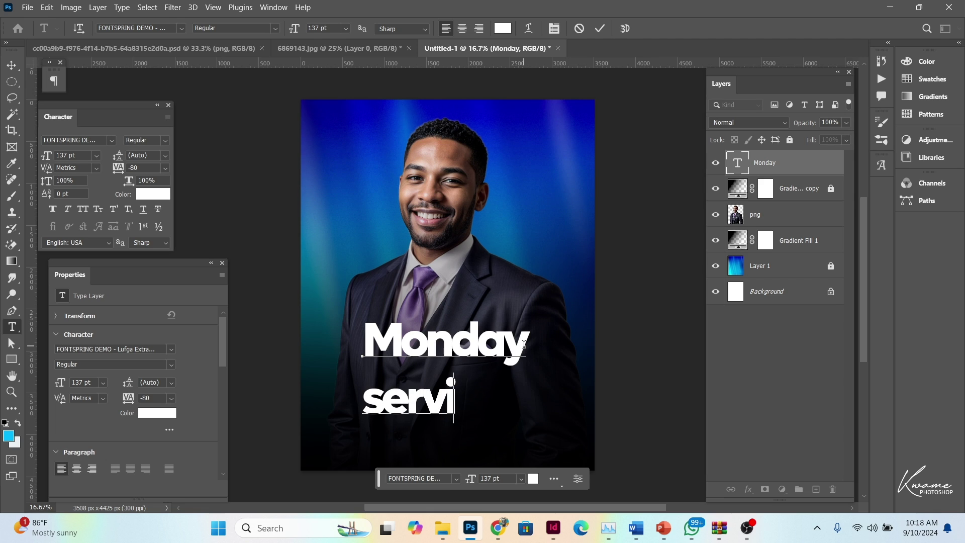
type("ce")
Step: Tighten the leading to 131 pt and change 'Monday' to 'Sunday'
key("ctrl+a")
key("ctrl+h")
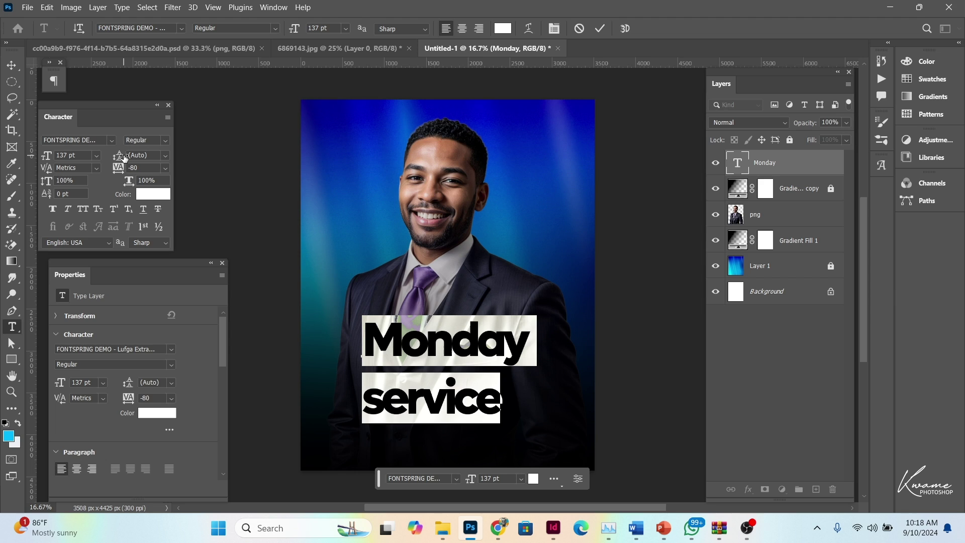
left_click_drag(124, 158, 107, 160)
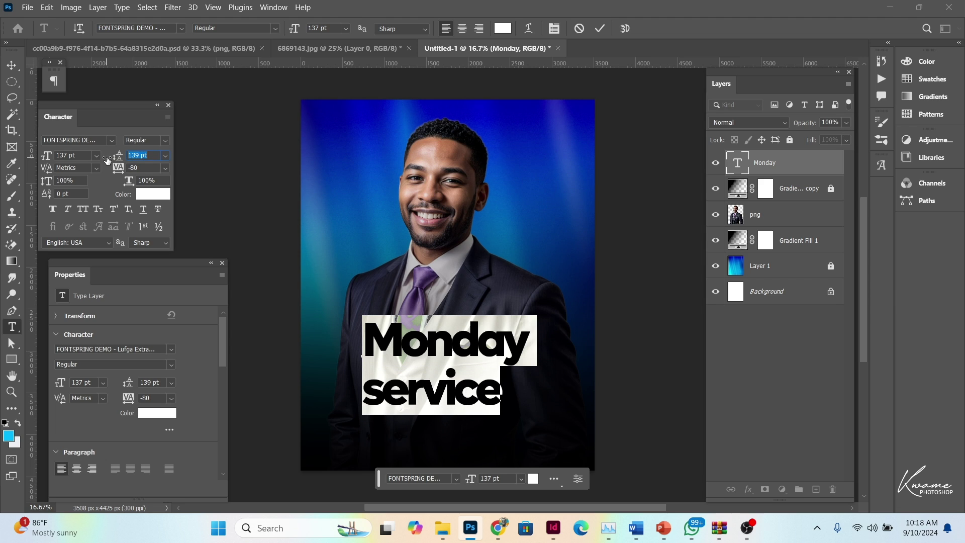
left_click_drag(107, 160, 102, 159)
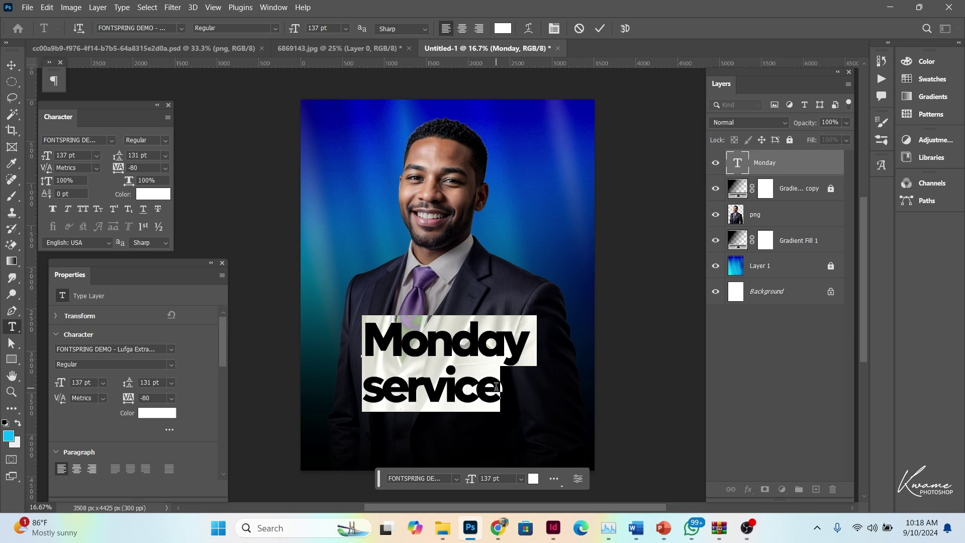
left_click_drag(497, 387, 317, 395)
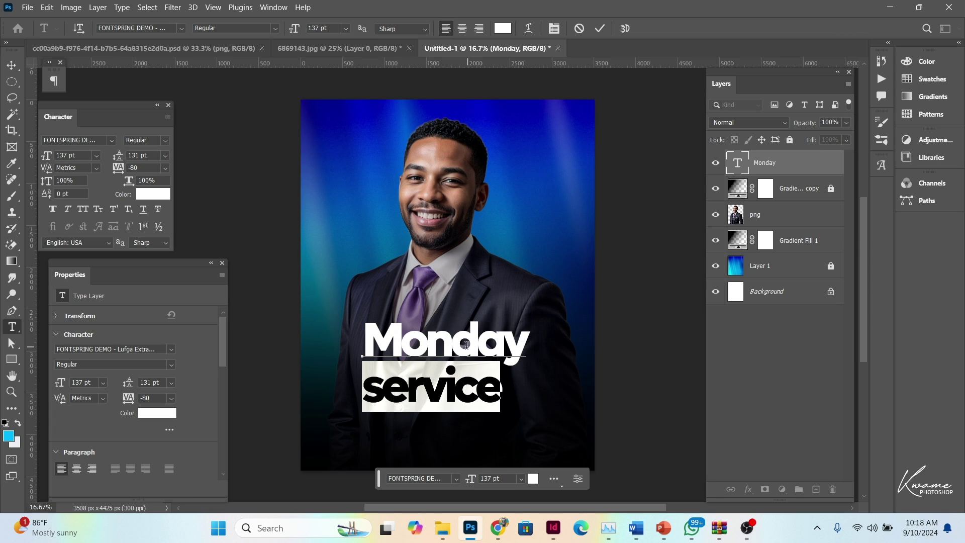
left_click_drag(452, 345, 306, 345)
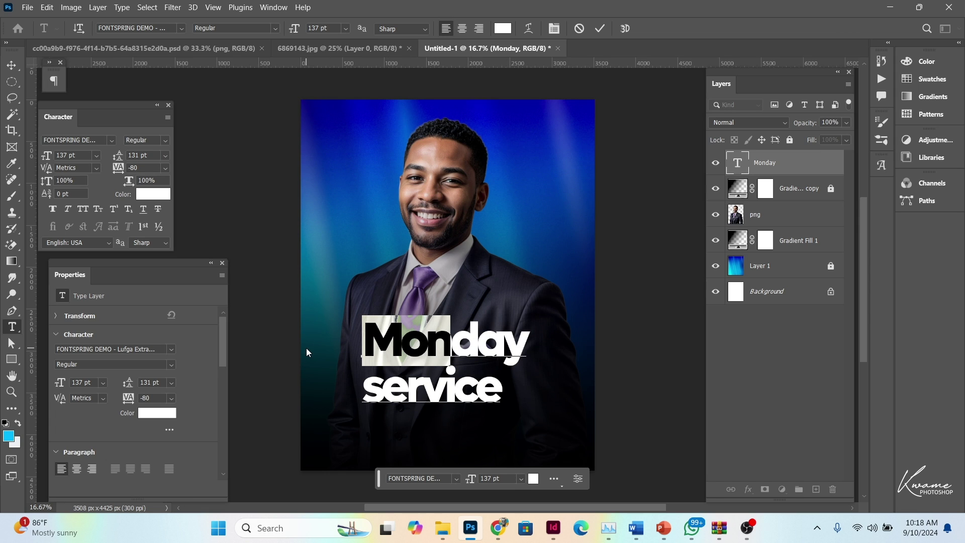
type("Sun")
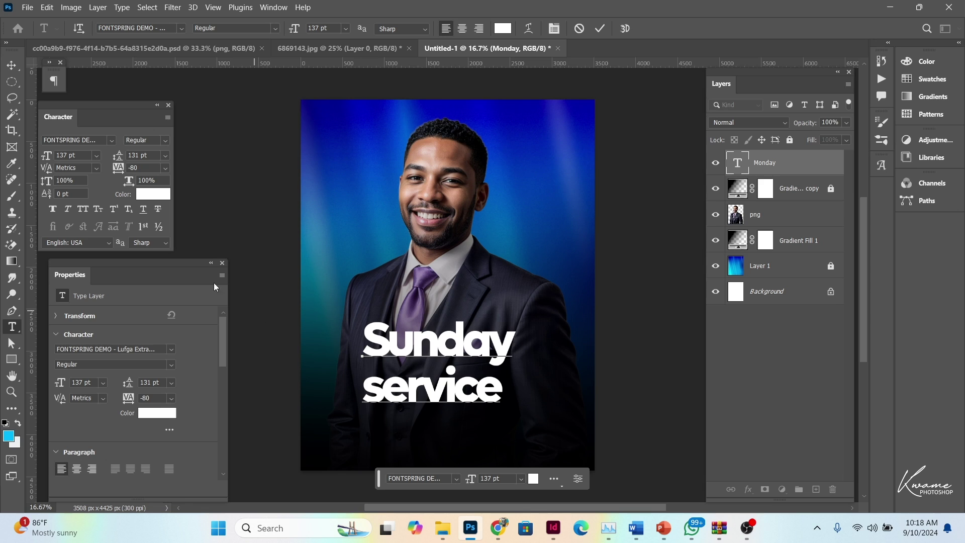
left_click(12, 65)
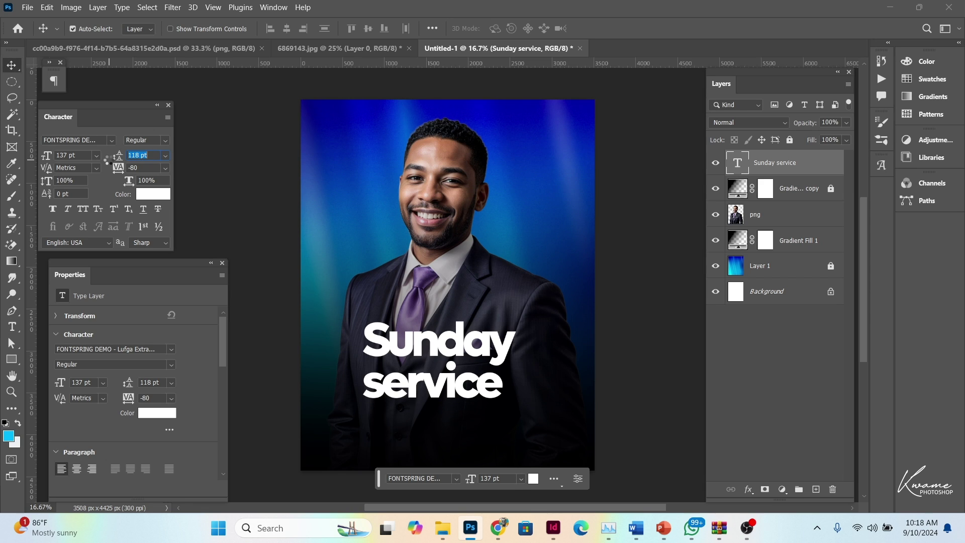
Step: Pull the service line closer to 118 pt leading and reselect that line
left_click_drag(108, 157, 103, 159)
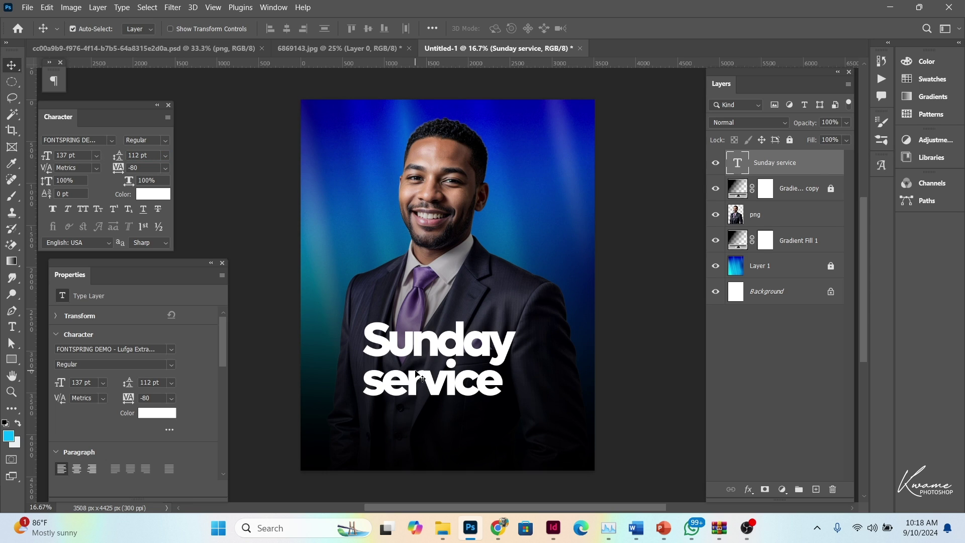
double_click(385, 369)
left_click_drag(363, 382, 551, 398)
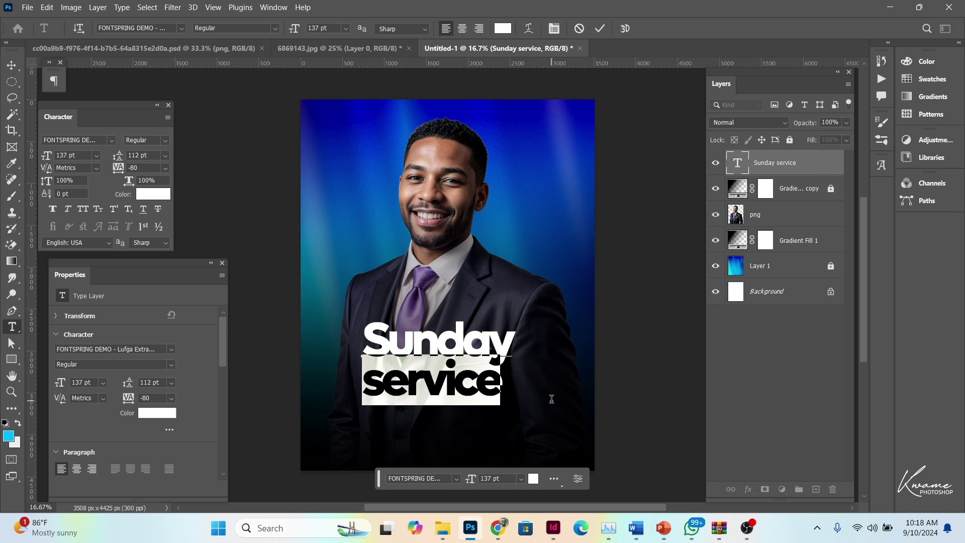
left_click(551, 398)
Step: Delete the service line, then duplicate 'Sunday' below it and retype the copy as 'service'
key("BackSpace")
key("BackSpace")
key("BackSpace")
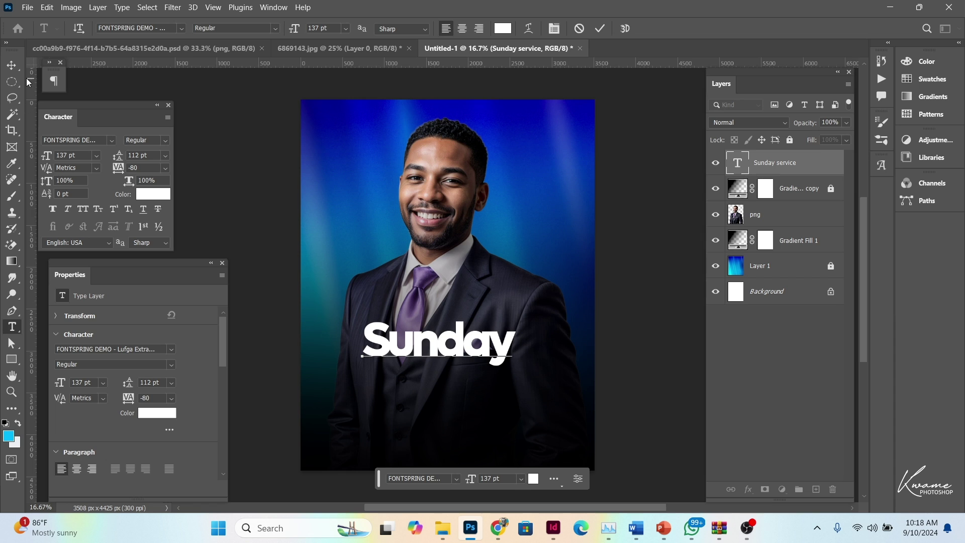
left_click(12, 67)
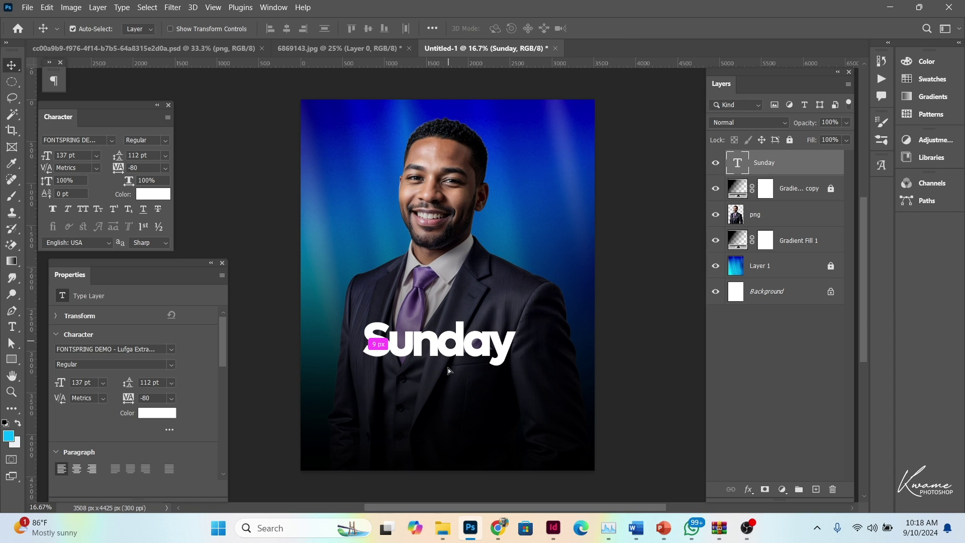
left_click_drag(451, 343, 448, 395)
double_click(449, 395)
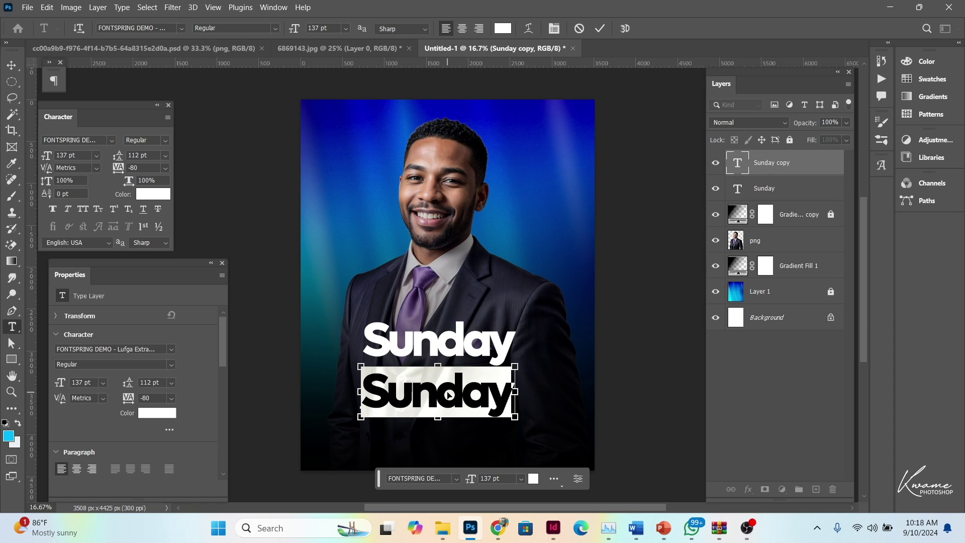
type("service")
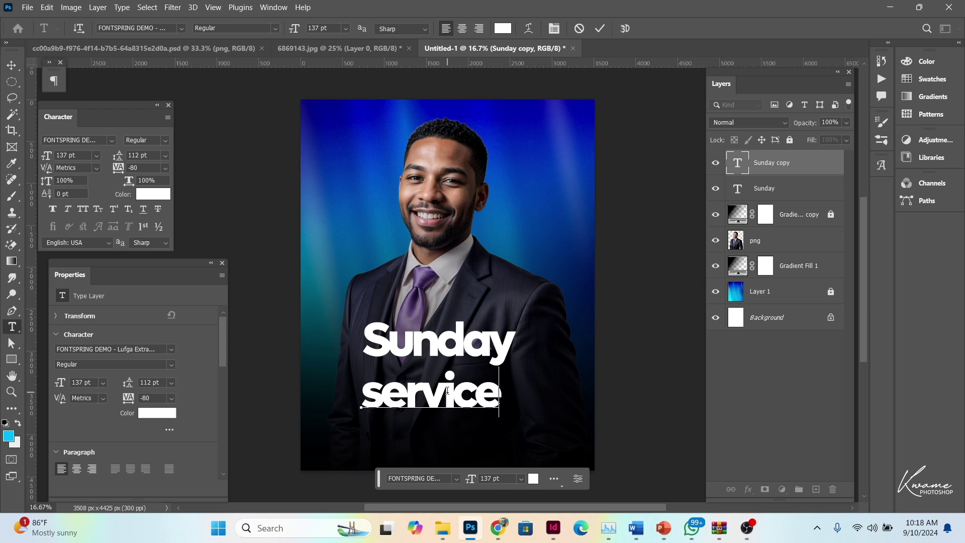
scroll(447, 394, "up", 2)
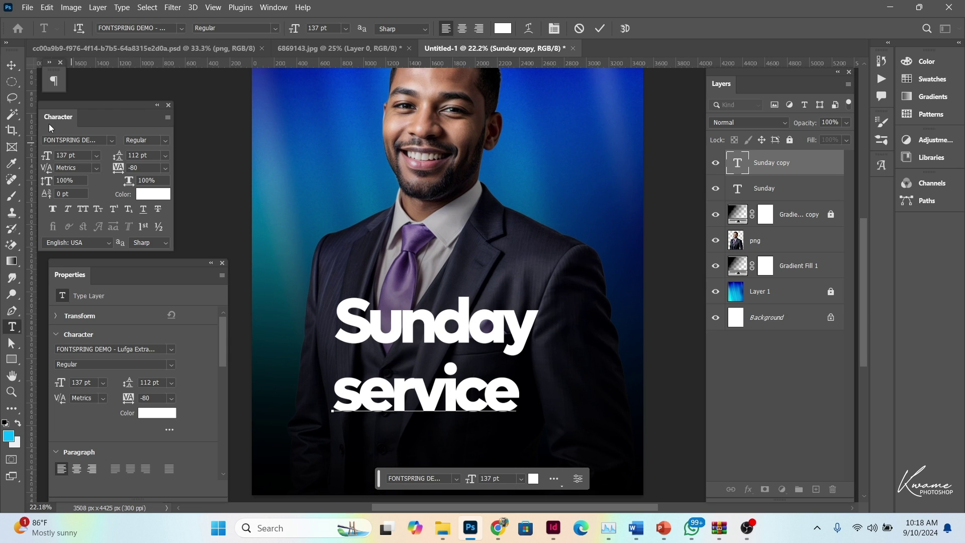
left_click(11, 64)
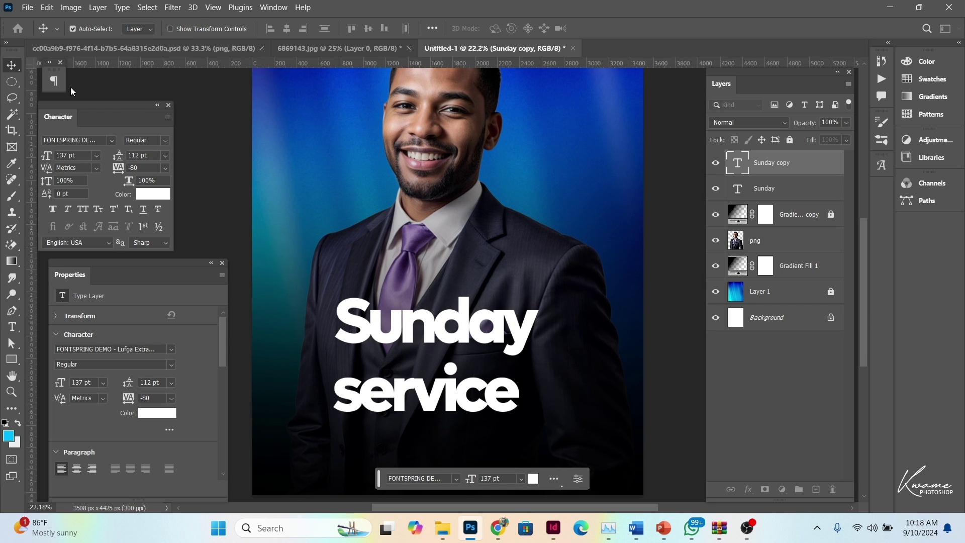
Step: Set both headline words to -60 tracking and move them up and right
left_click(387, 347, "shift")
type("-60")
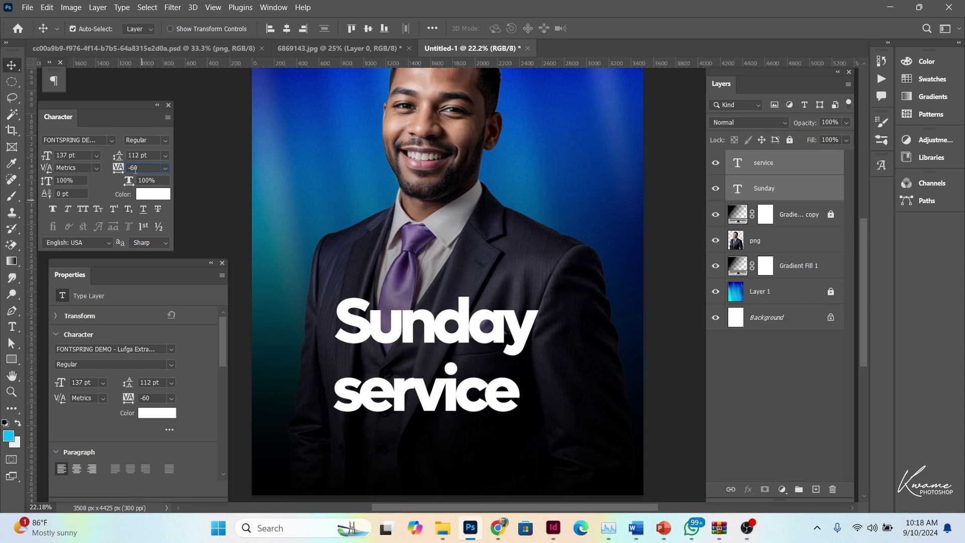
key("Return")
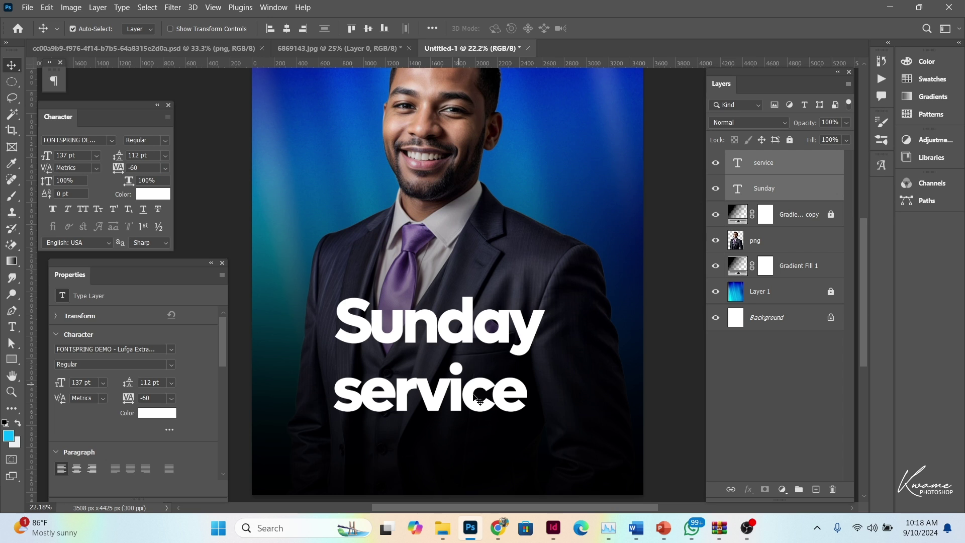
left_click_drag(479, 400, 488, 373)
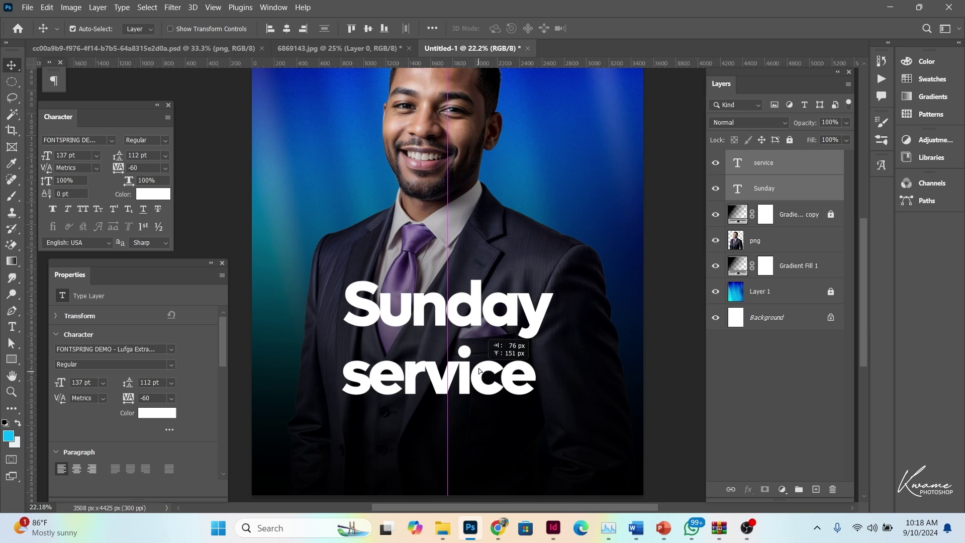
left_click(466, 354)
Step: Add a layer mask to the 'service' text layer
scroll(464, 354, "up", 2)
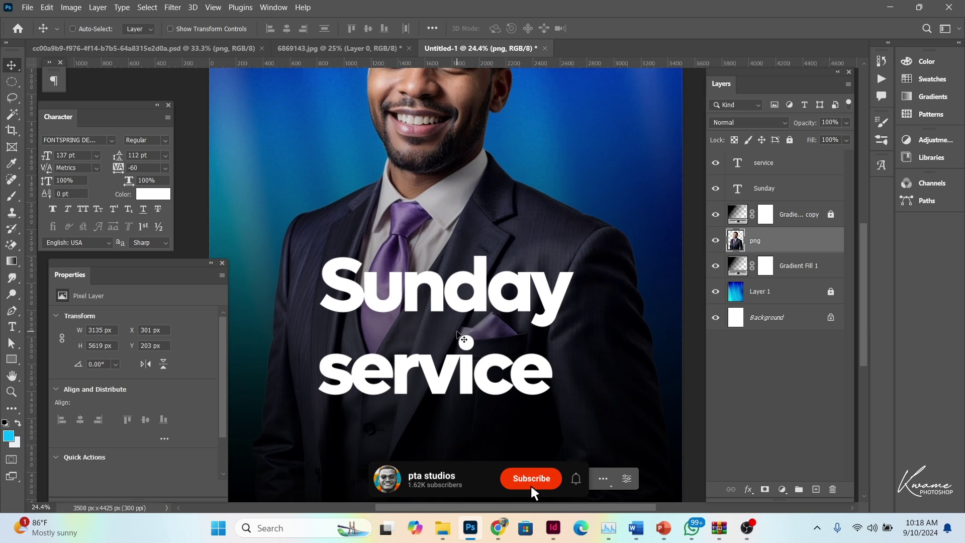
left_click(512, 385)
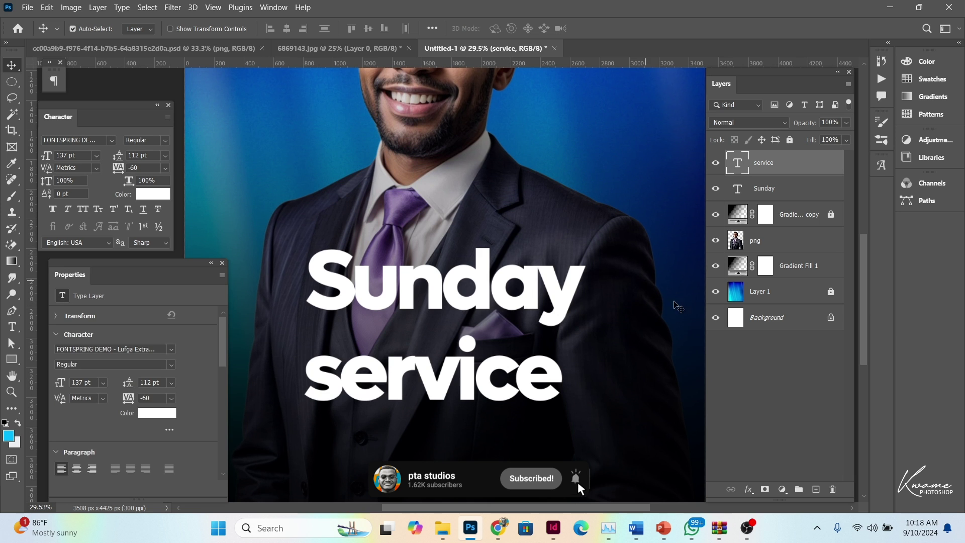
left_click(765, 489)
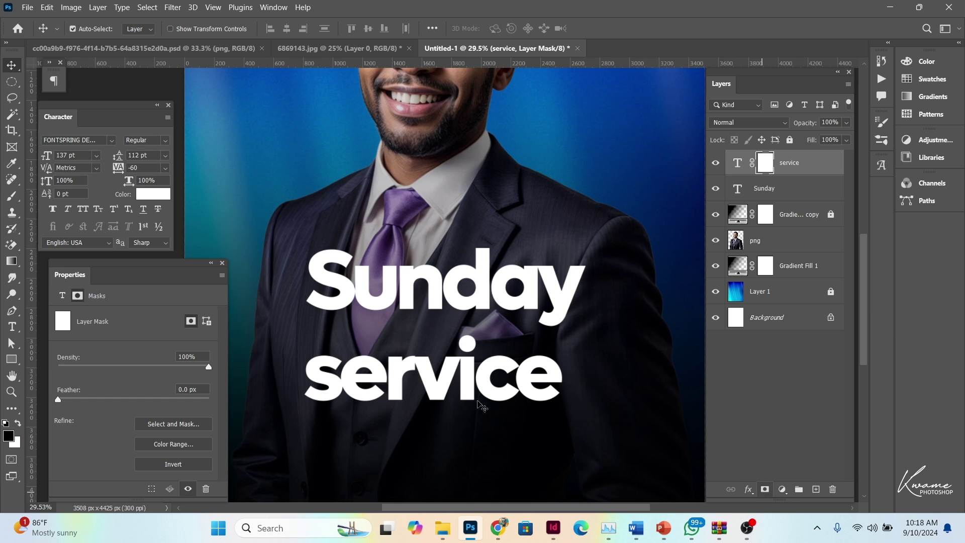
scroll(459, 348, "up", 1)
scroll(459, 348, "up", 2)
Step: Paint black over the i's dot on the mask with a 90 px soft brush
key("b")
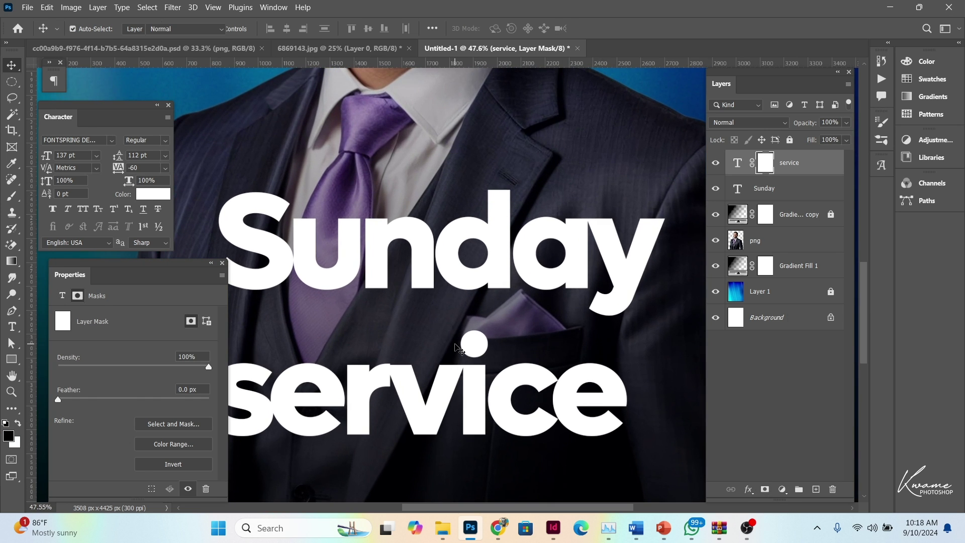
key("bracketleft")
key("bracketleft")
key("bracketleft")
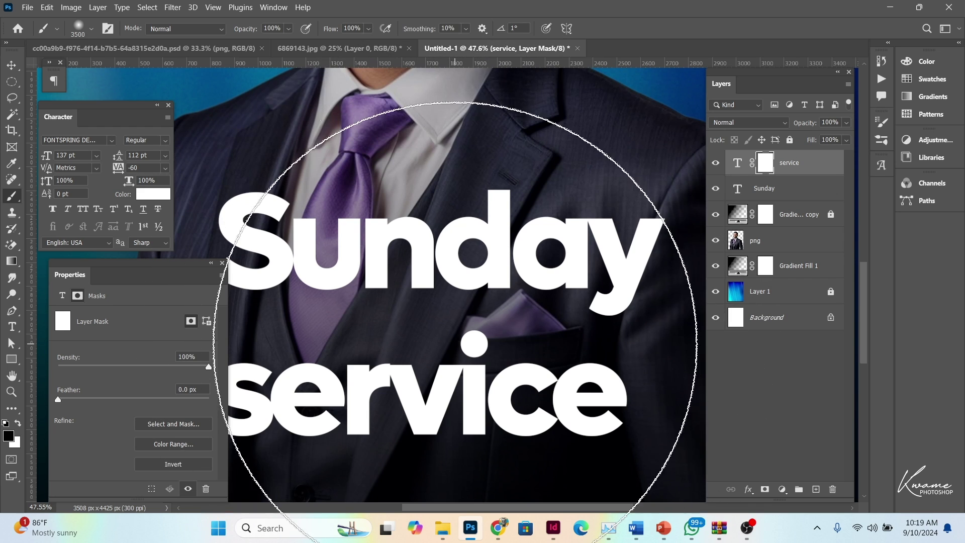
key("bracketleft")
key("bracketleft")
key("bracketleft")
key("bracketleft")
key("bracketleft")
key("bracketleft")
key("bracketleft")
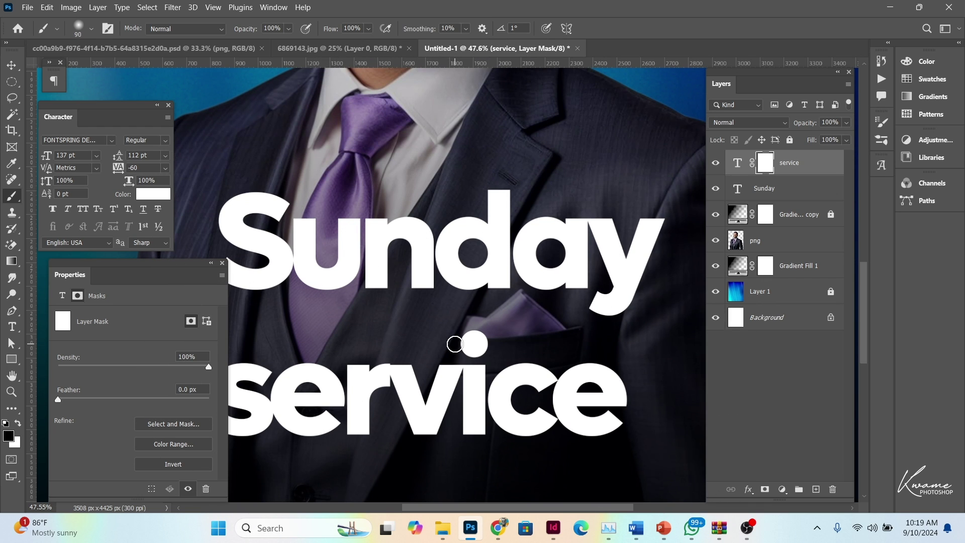
left_click(91, 32)
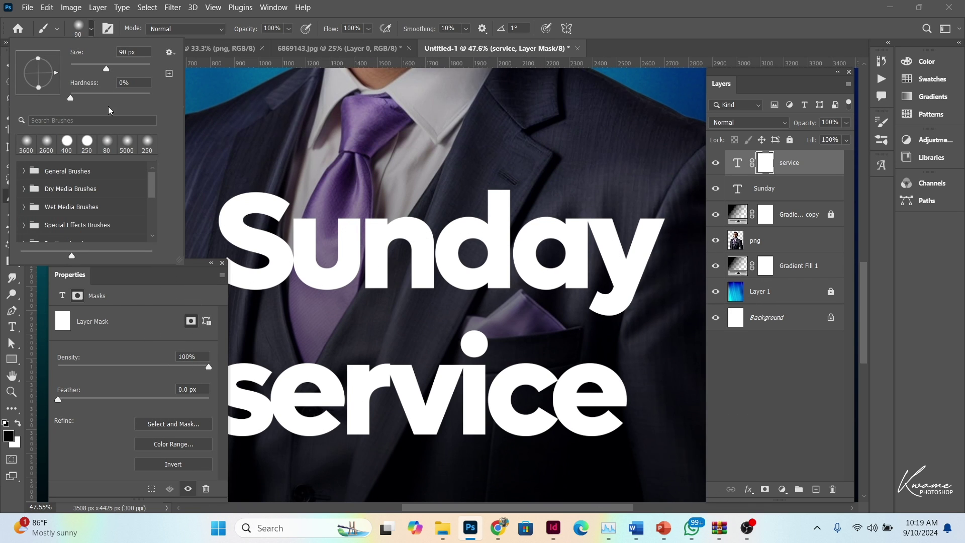
type("100")
left_click(474, 324)
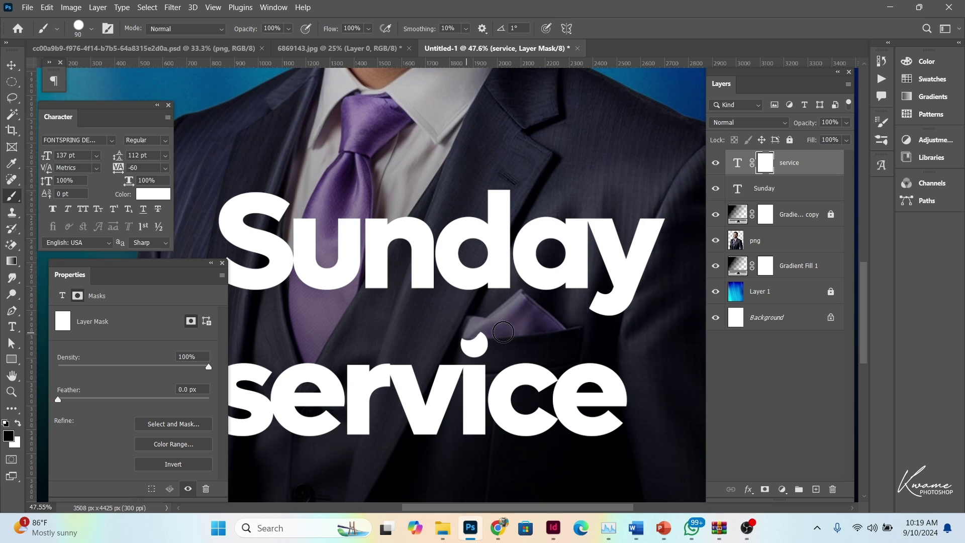
left_click_drag(502, 332, 487, 349)
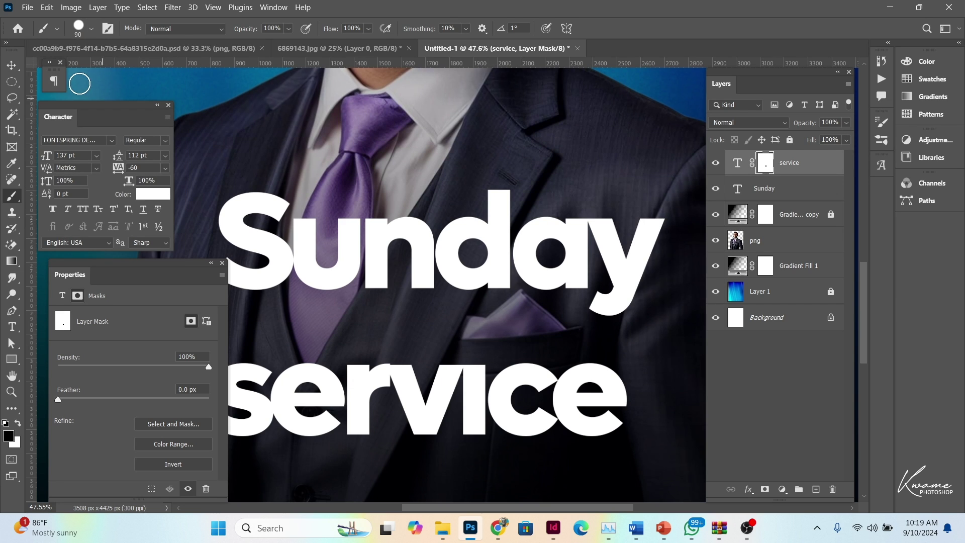
left_click(11, 65)
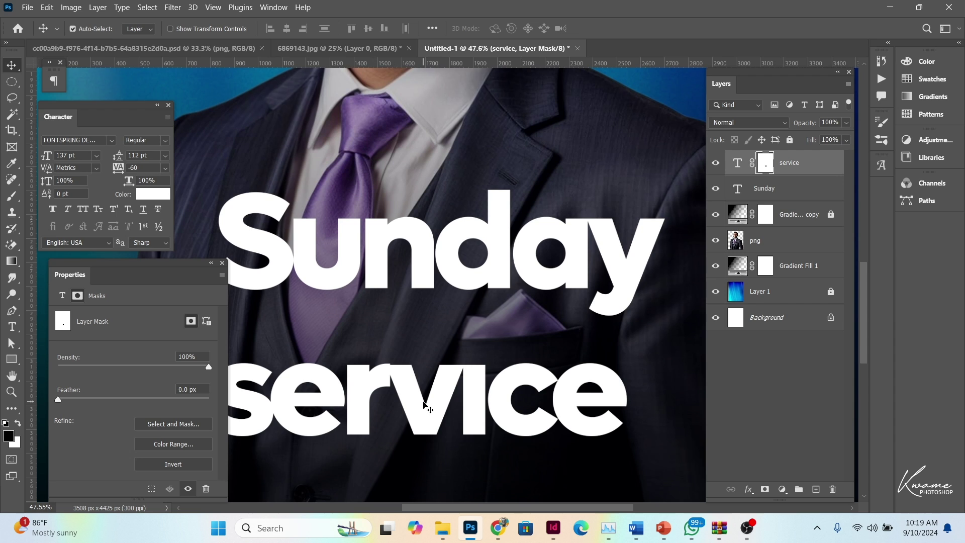
Step: Move 'service' up tight under 'Sunday' and add a layer mask to the Sunday layer
left_click_drag(423, 403, 430, 341)
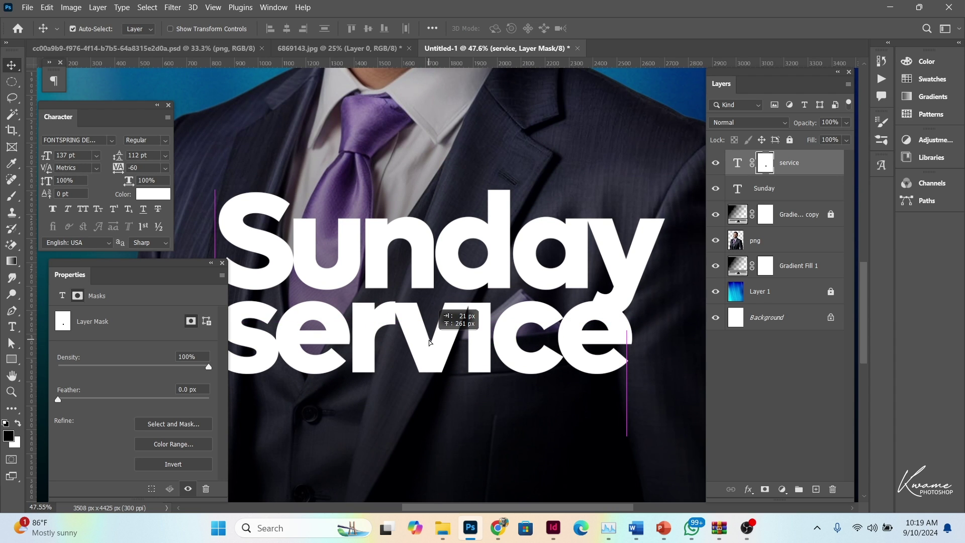
left_click(793, 188)
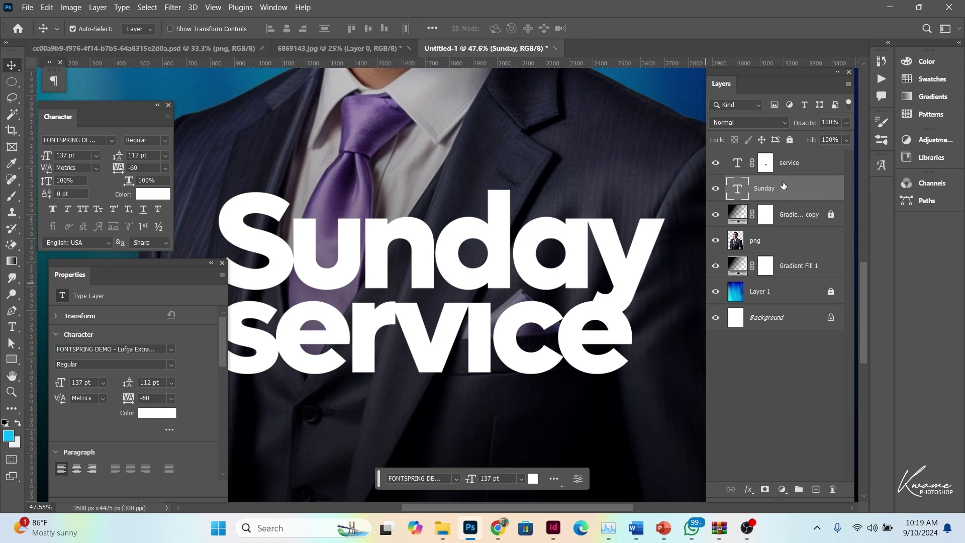
left_click(763, 490)
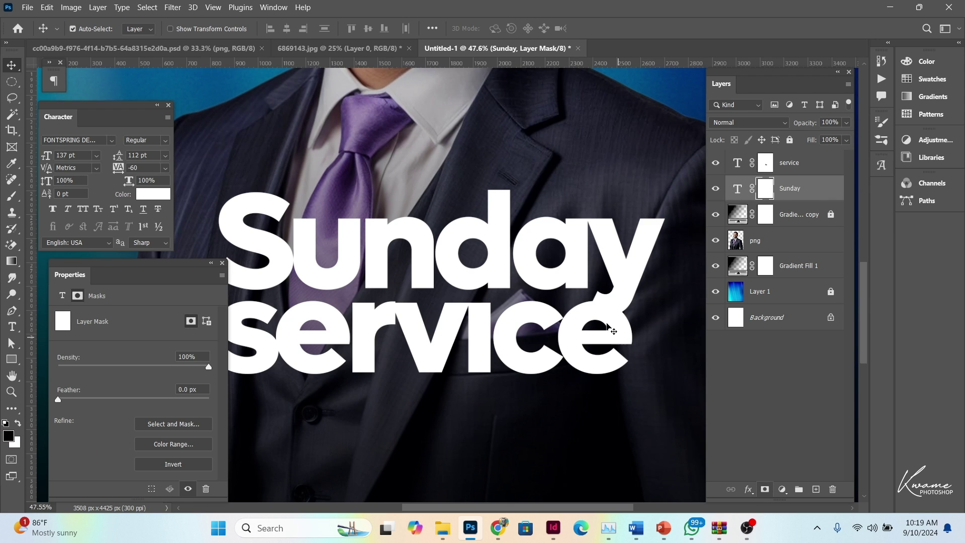
left_click(623, 325)
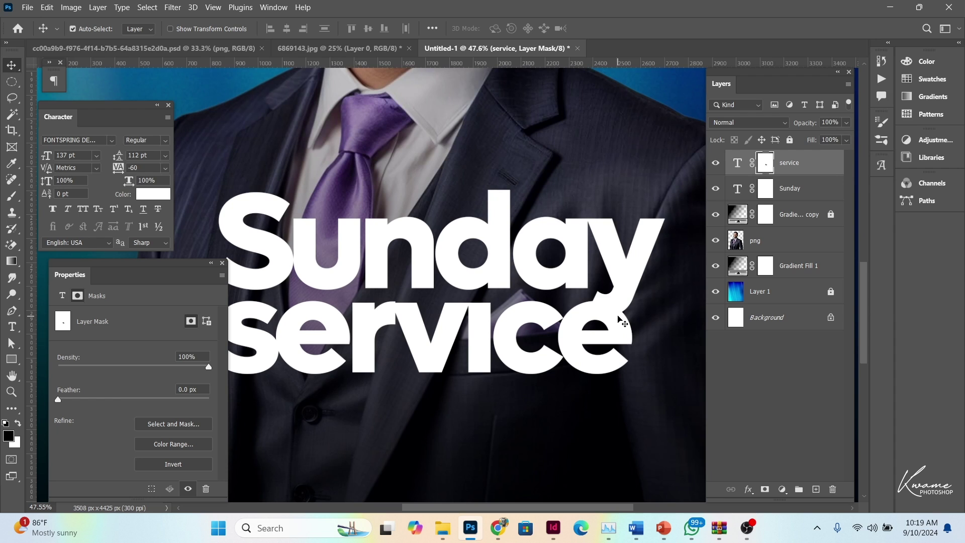
left_click_drag(623, 323, 620, 319)
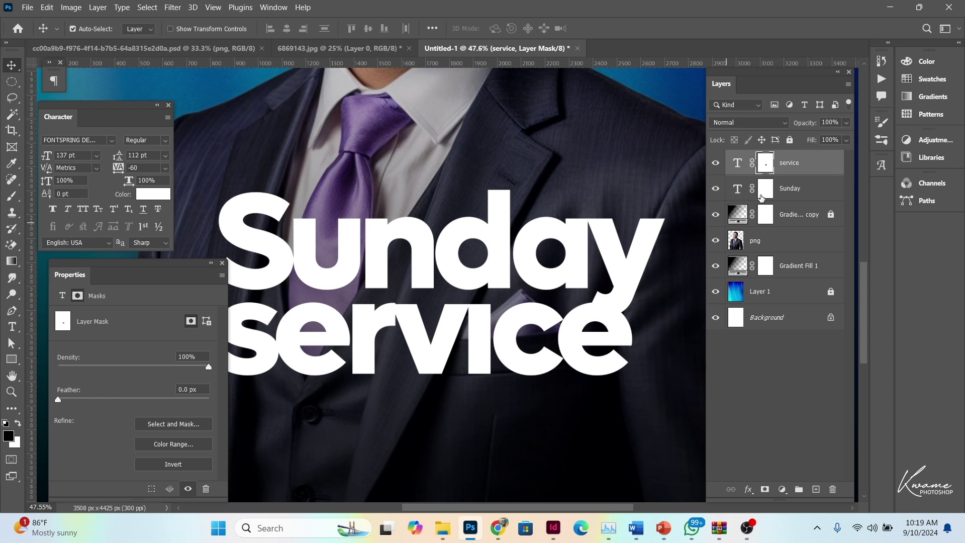
left_click(621, 262)
scroll(625, 333, "up", 2)
scroll(624, 334, "up", 2)
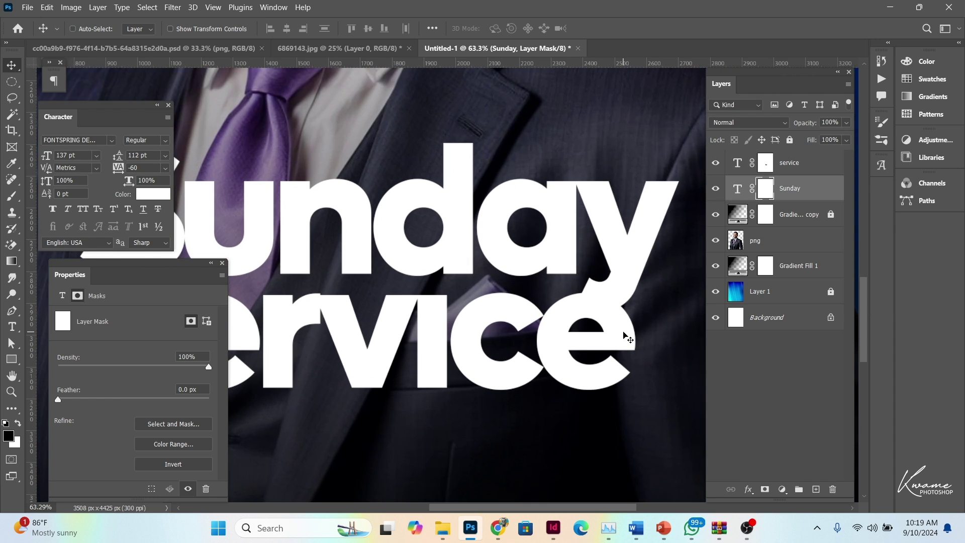
scroll(624, 334, "up", 2)
Step: Trace a Pen path around where the y's tail overlaps the e, and make it a selection
key("p")
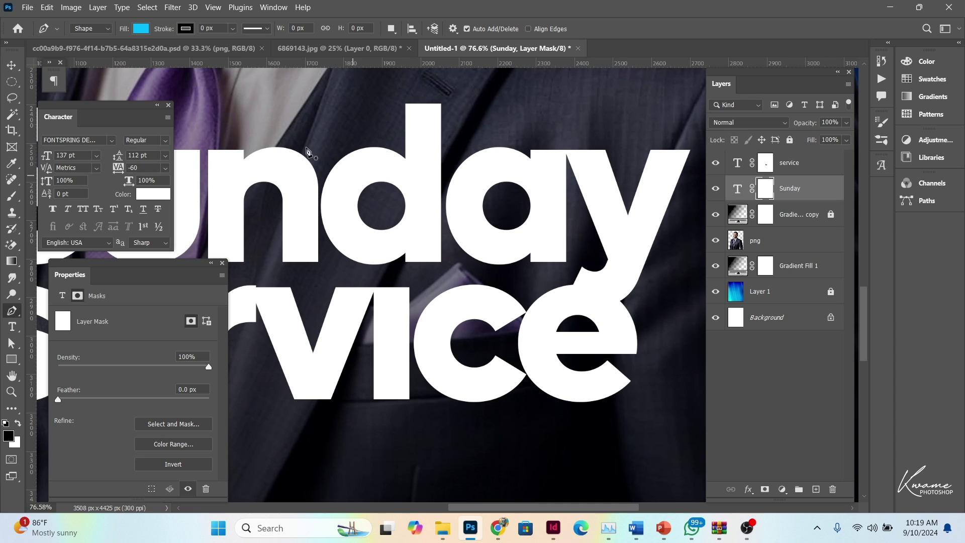
left_click(80, 28)
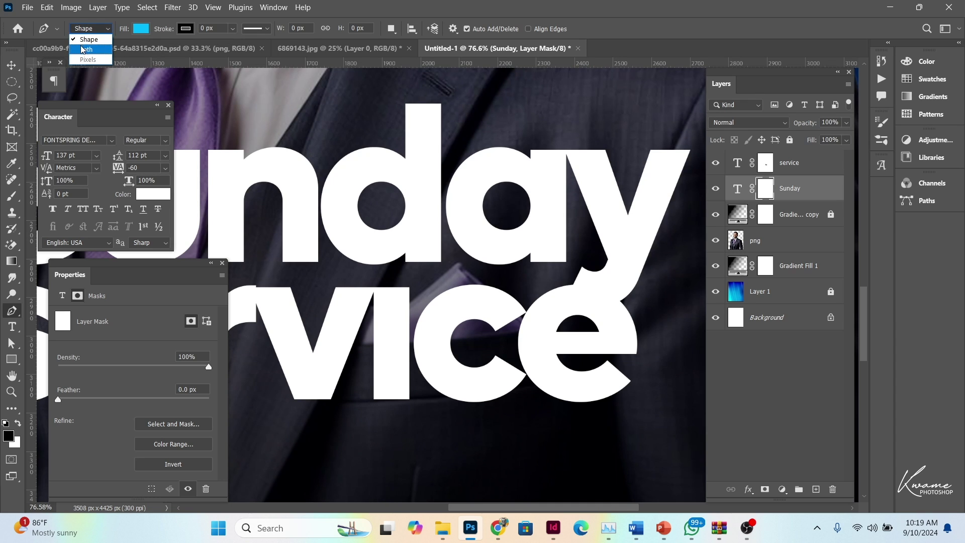
left_click(83, 44)
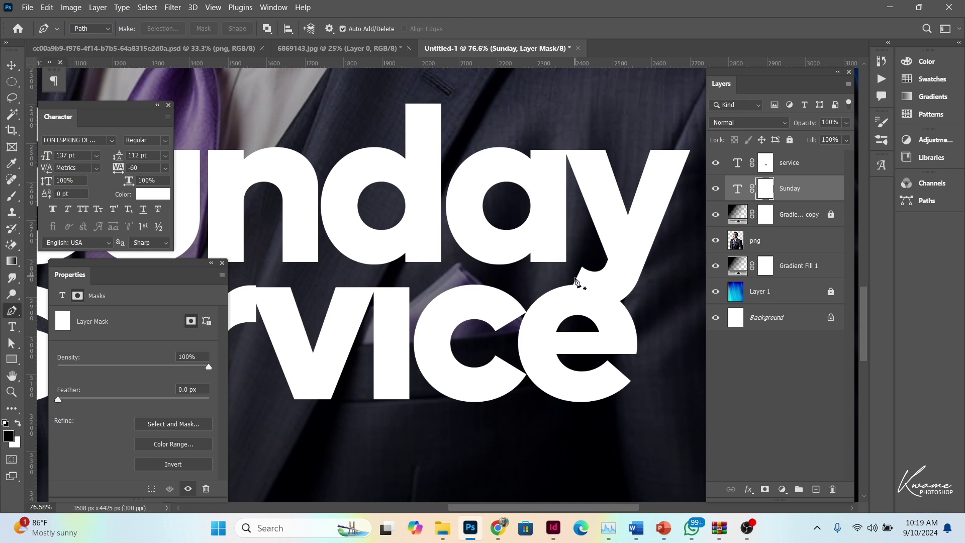
left_click(572, 278)
left_click_drag(627, 303, 638, 322)
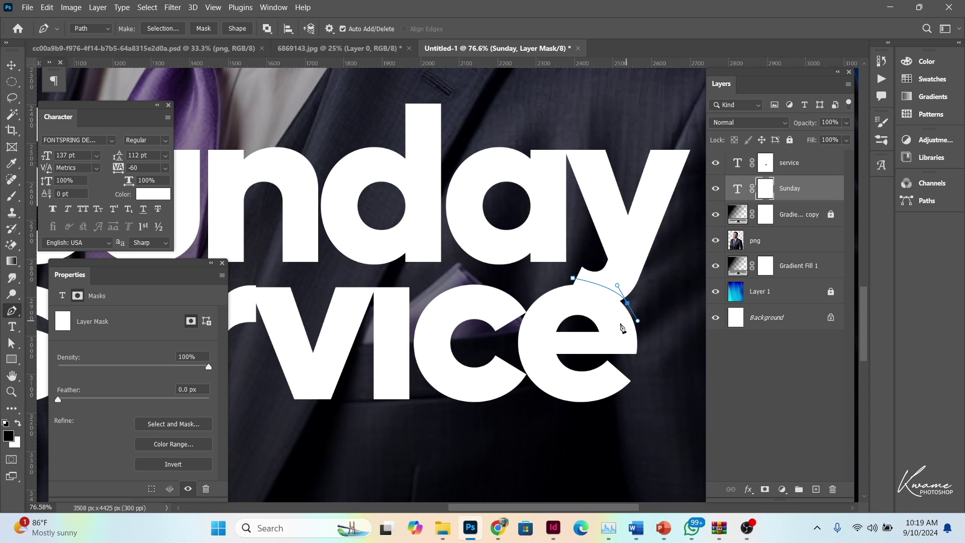
left_click(617, 325)
left_click(562, 296)
right_click(562, 296)
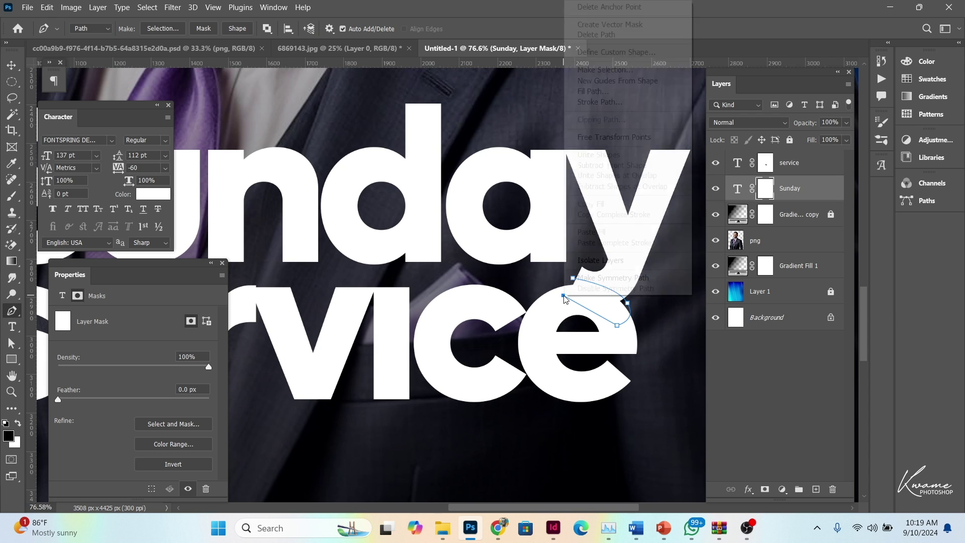
left_click(591, 69)
key("Return")
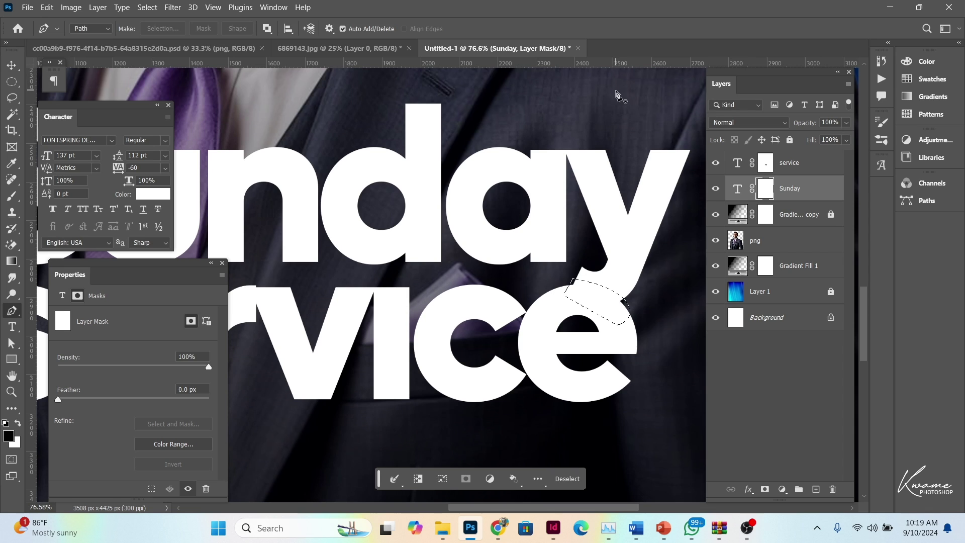
Step: Paint black inside the selection on the Sunday mask, then deselect and fit the poster in view
key("b")
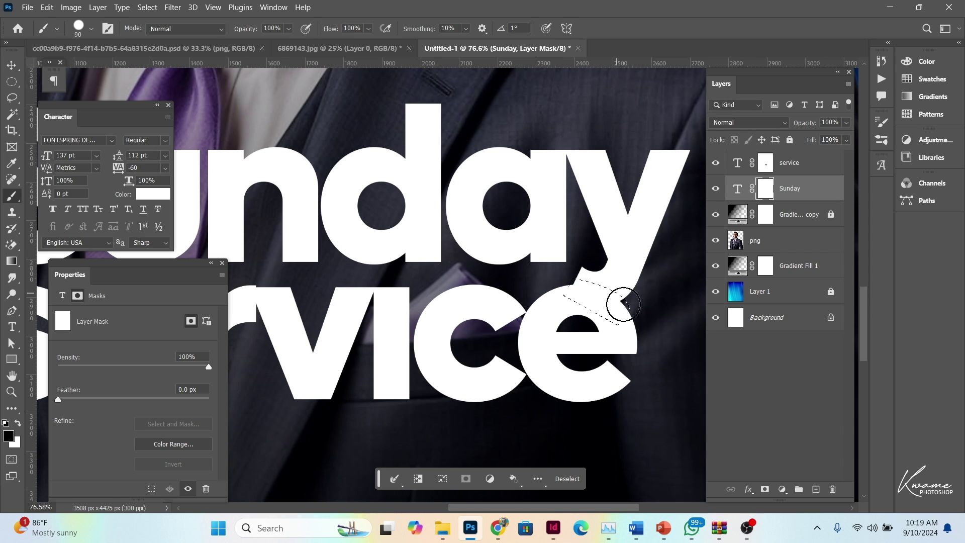
left_click_drag(614, 296, 578, 281)
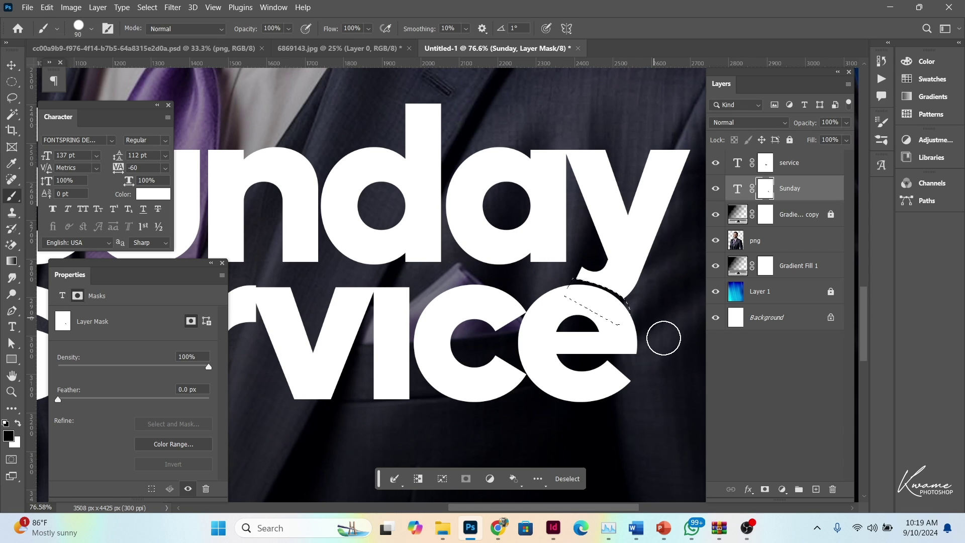
key("ctrl+d")
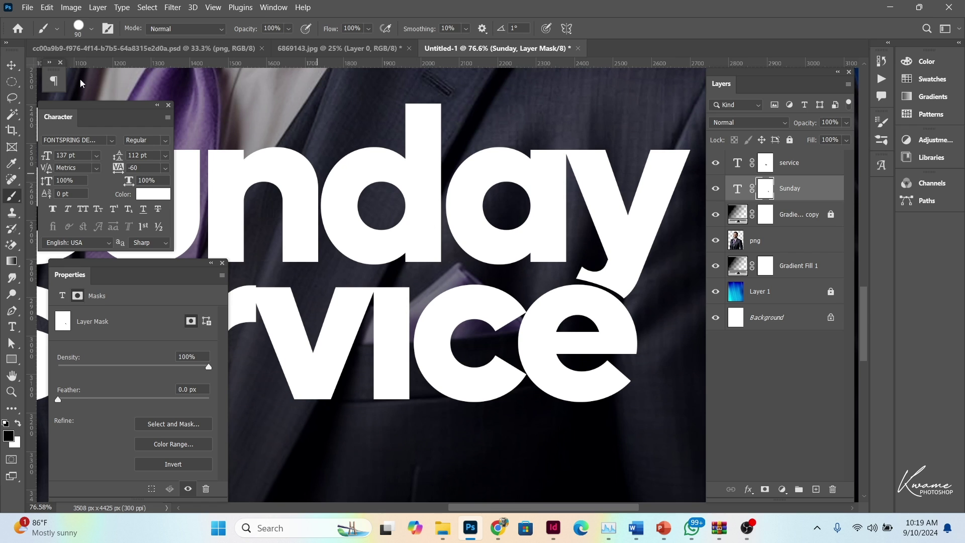
left_click(16, 66)
key("ctrl+0")
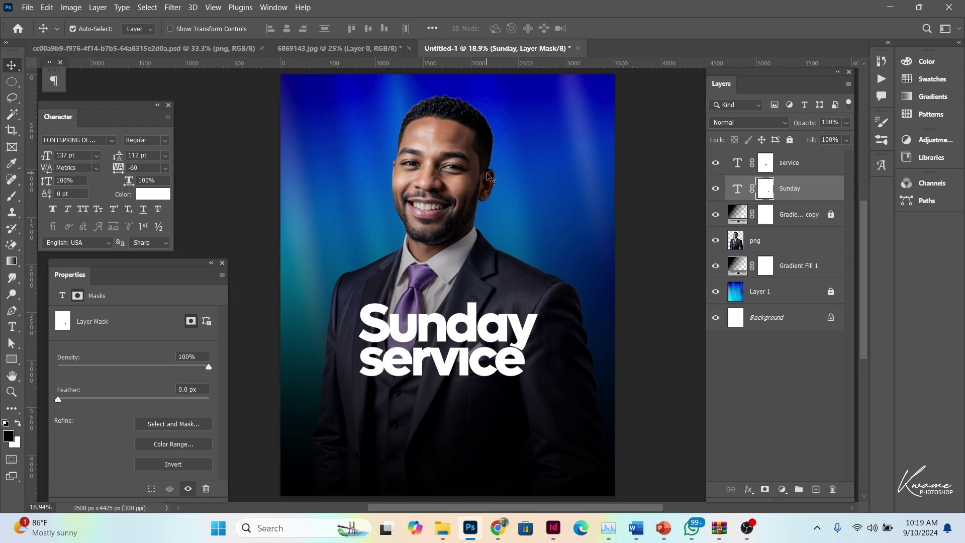
Step: Type 'Join us for' above the headline and set it in Amsterdam Handwriting
scroll(539, 314, "up", 1)
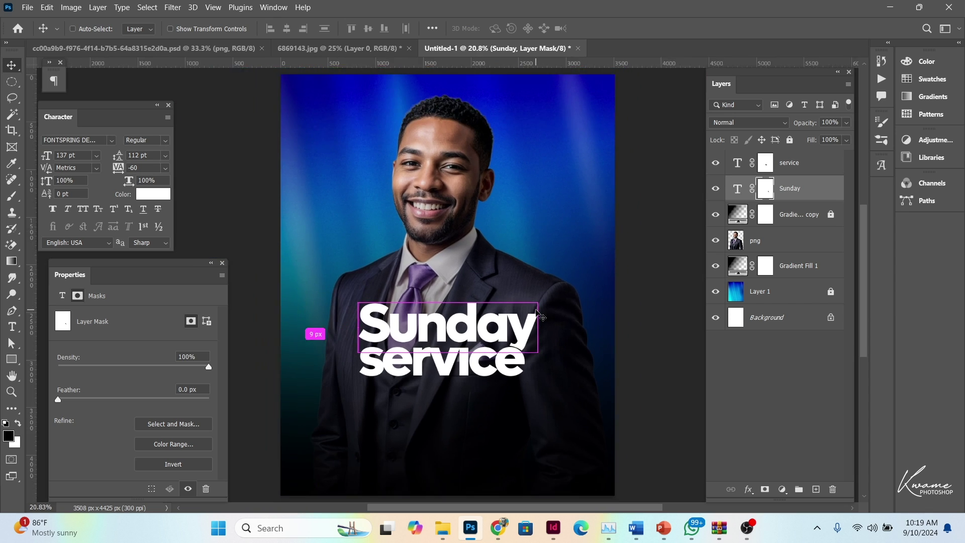
scroll(539, 314, "down", 1)
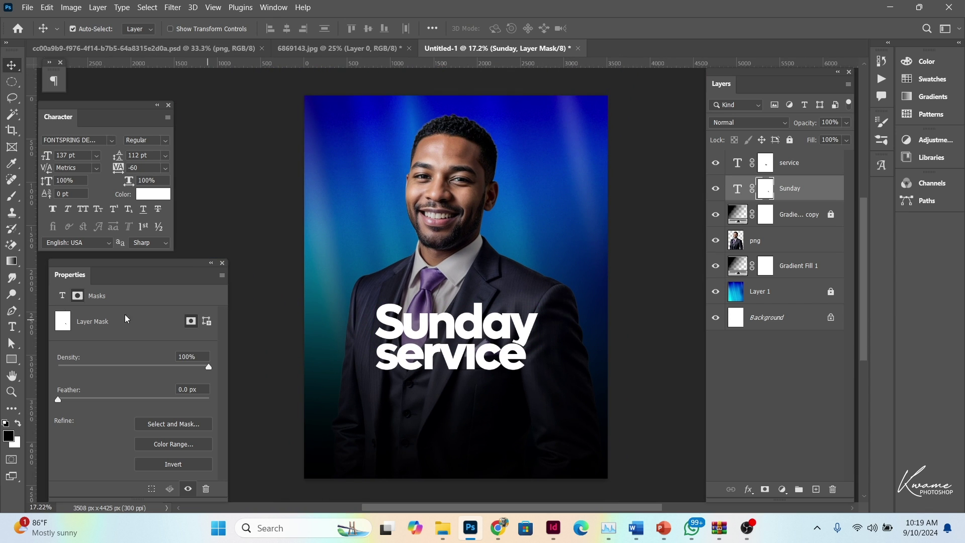
left_click(12, 326)
left_click(405, 273)
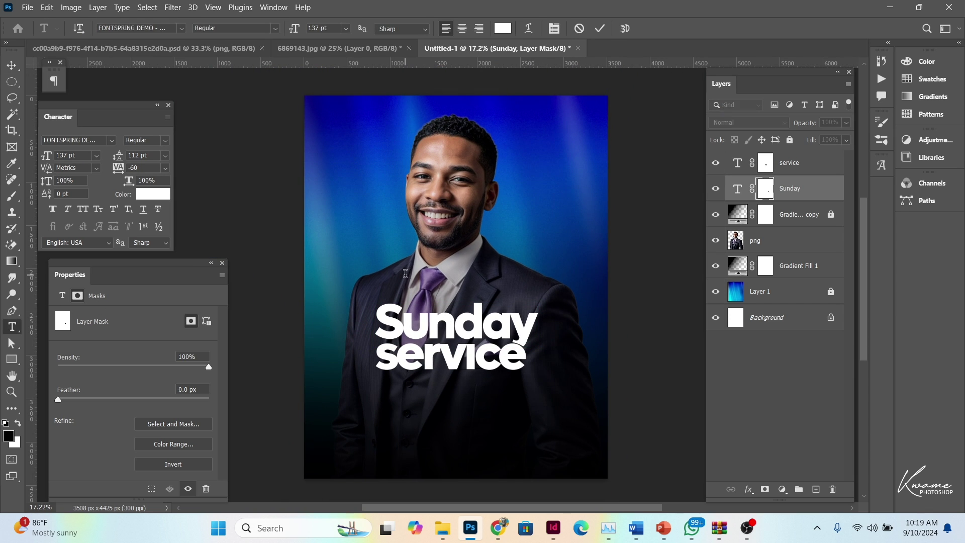
type("Jo")
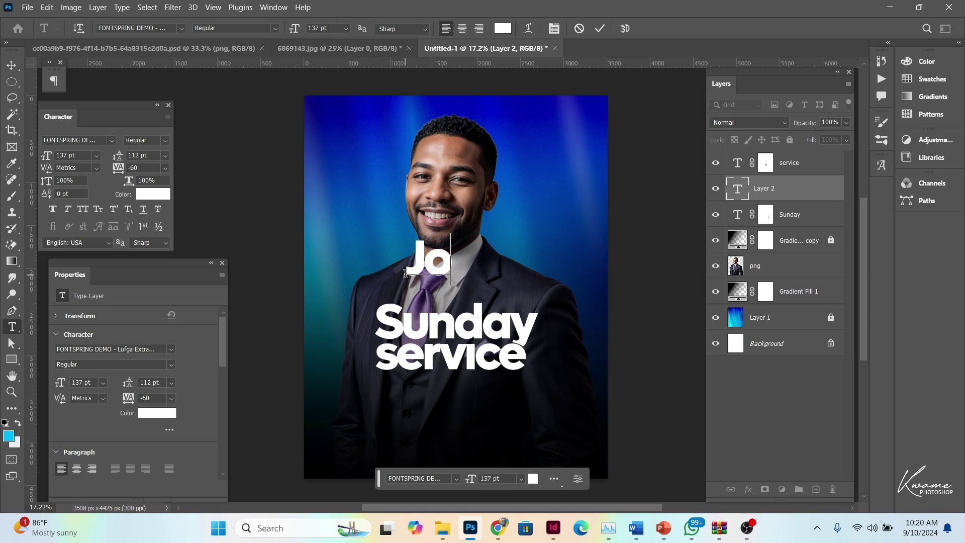
type("in us")
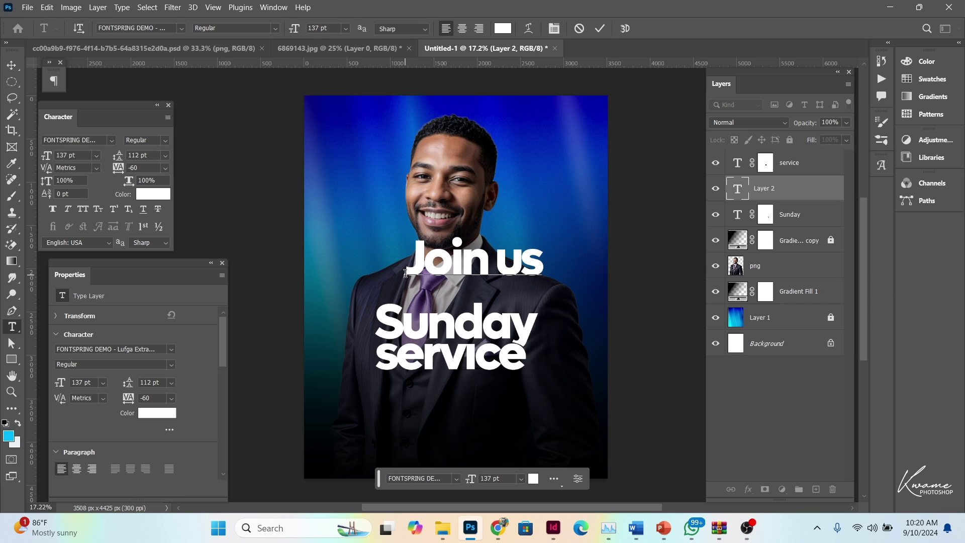
type(" for")
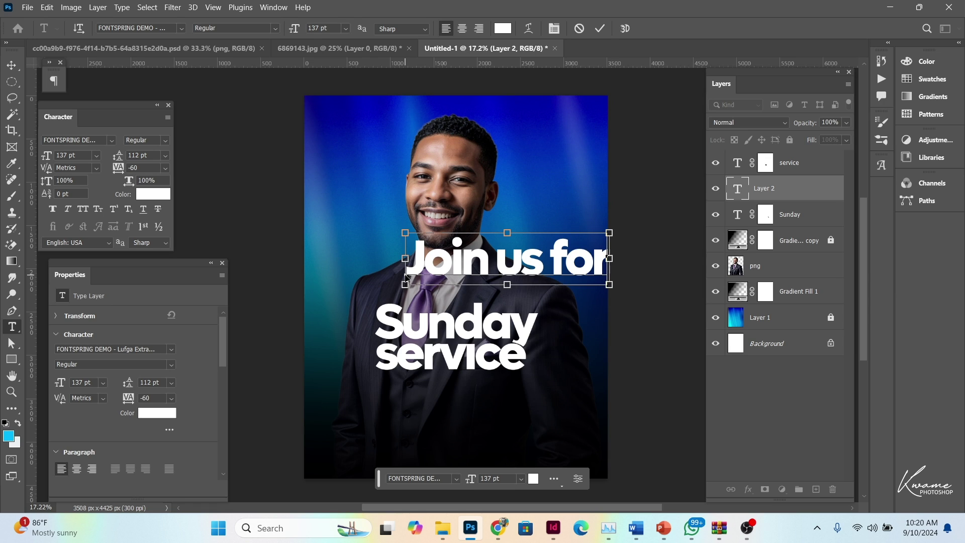
key("ctrl+a")
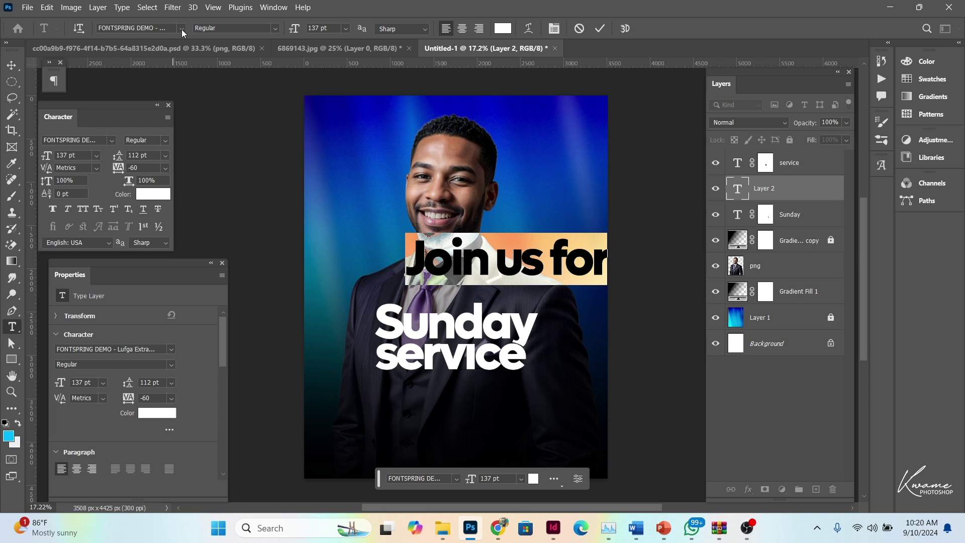
left_click(181, 29)
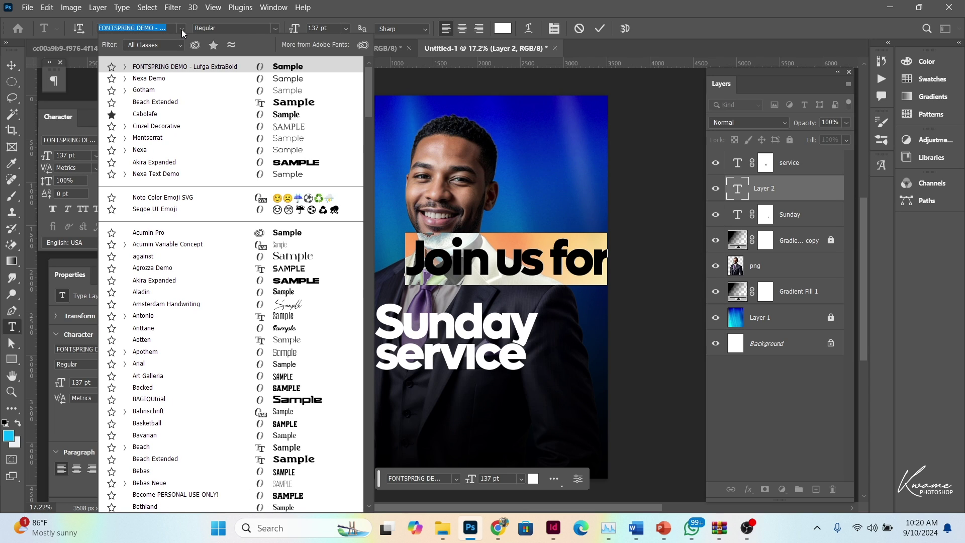
left_click(306, 303)
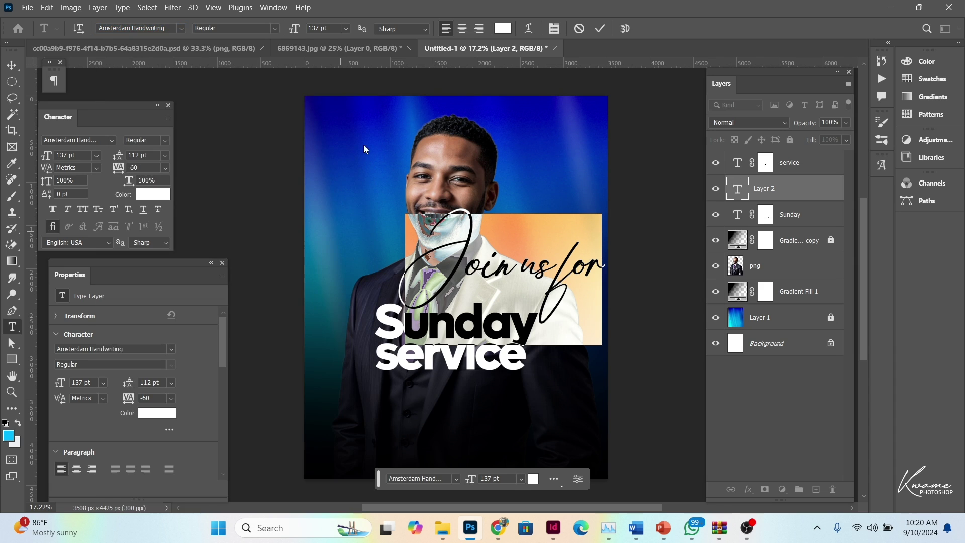
Step: Shrink 'Join us for' to a small size and place it just above Sunday
left_click_drag(295, 30, 172, 39)
left_click(12, 65)
left_click_drag(442, 274, 444, 302)
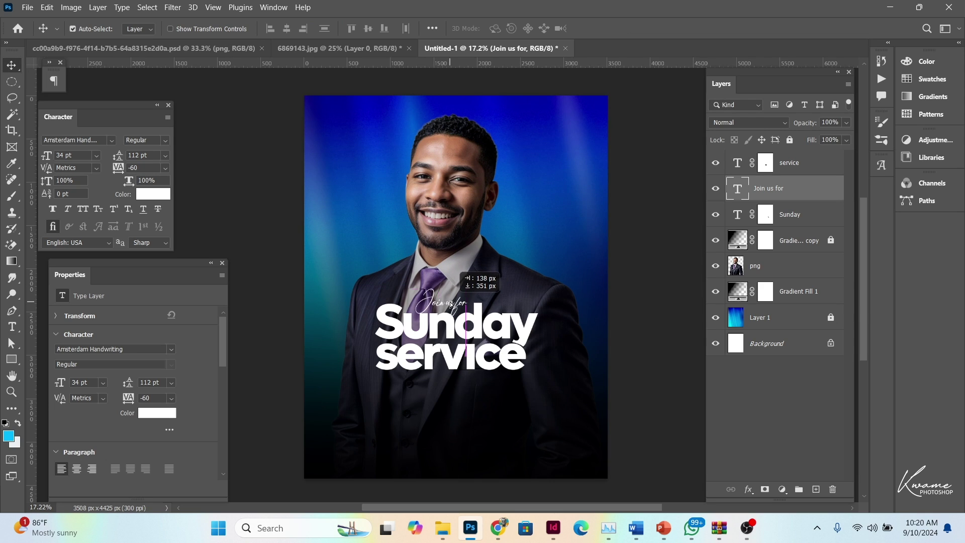
left_click_drag(444, 301, 450, 304)
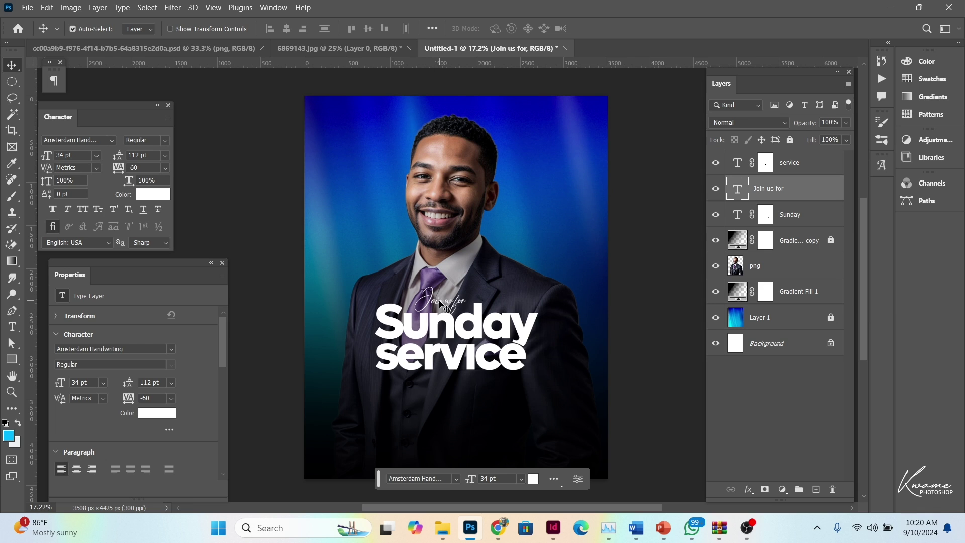
Step: Lock the Gradient Fill 1 and png photo layers, then select the three headline text layers
left_click(798, 291)
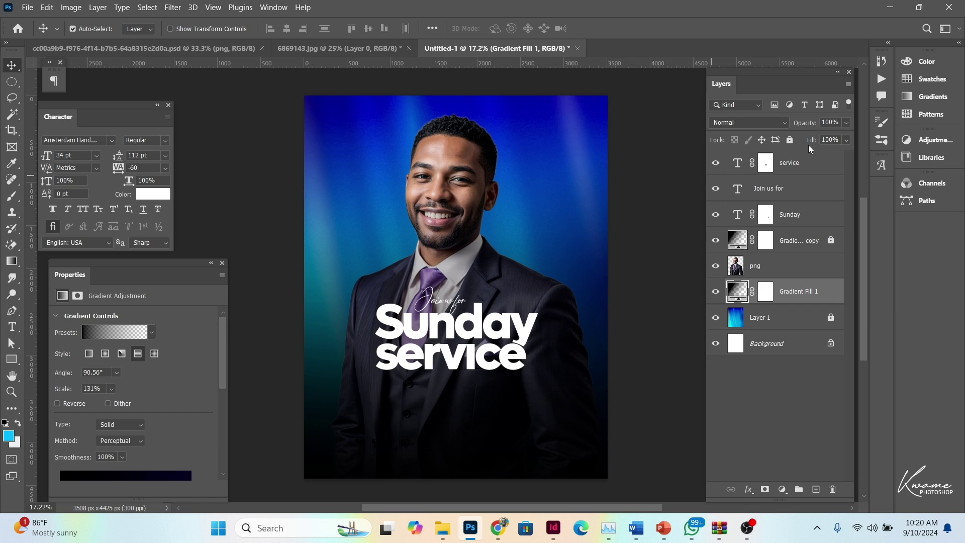
left_click(789, 140)
key("alt+bracketright")
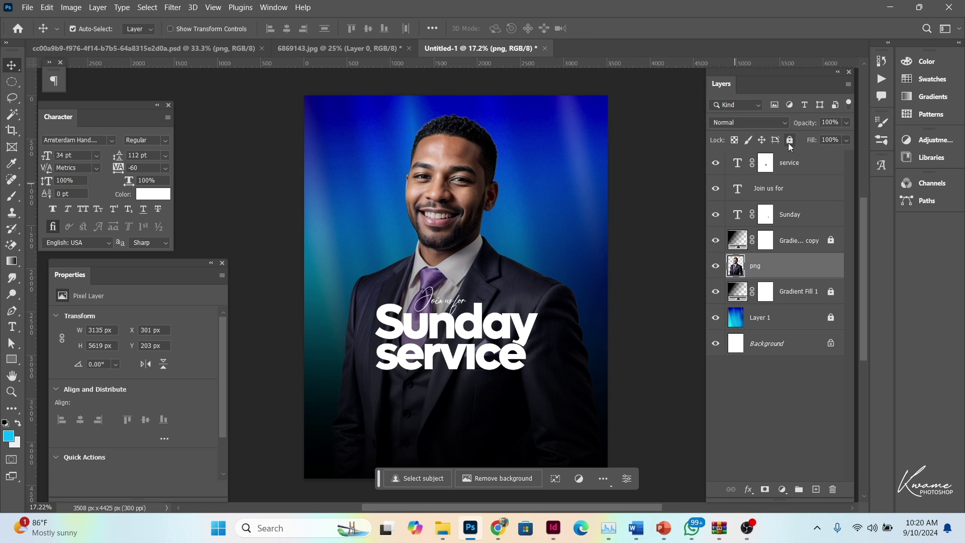
left_click(789, 141)
left_click(614, 281)
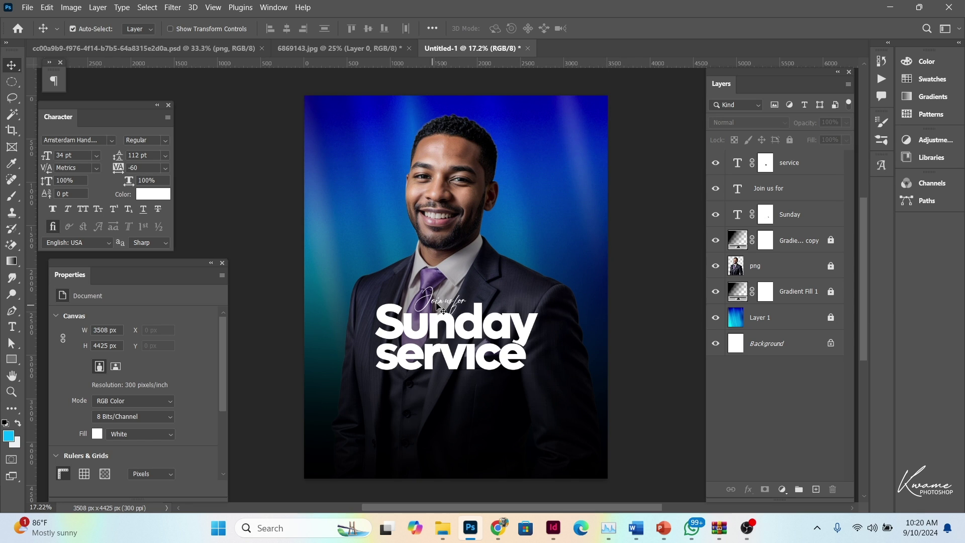
mouse_move(368, 296)
left_mouse_down()
mouse_move(461, 366)
mouse_move(460, 386)
left_mouse_up()
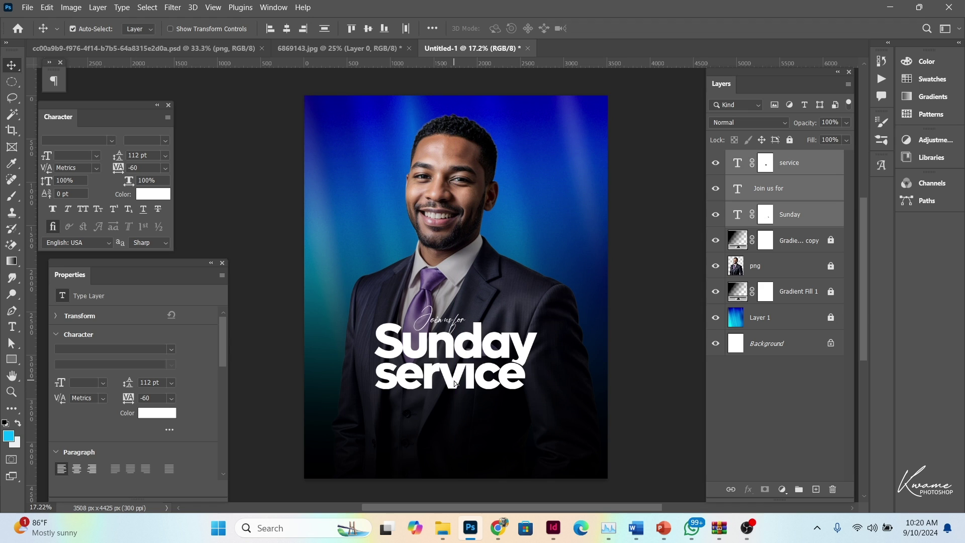
scroll(451, 417, "up", 2)
Step: Draw a rounded cyan rectangle beneath the Sunday service headline
key("u")
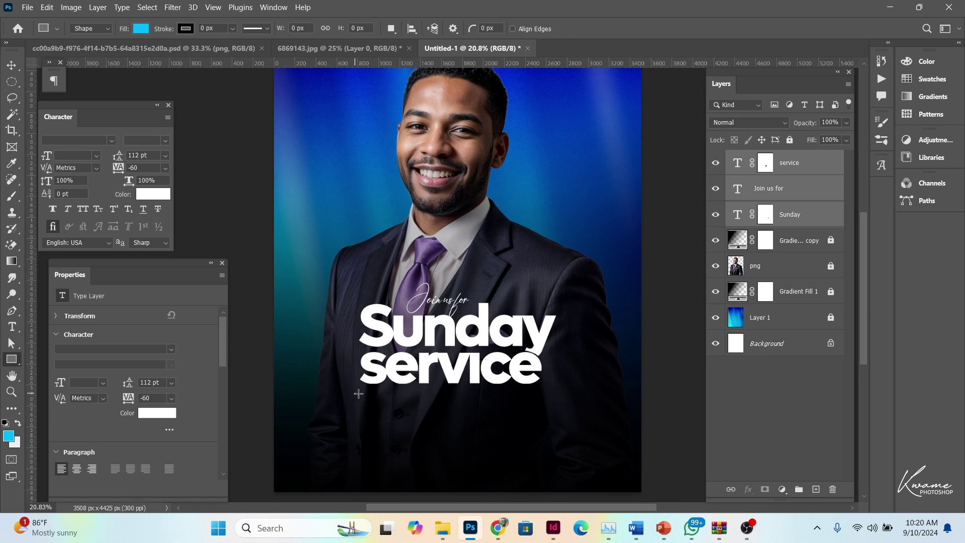
left_click_drag(358, 394, 456, 439)
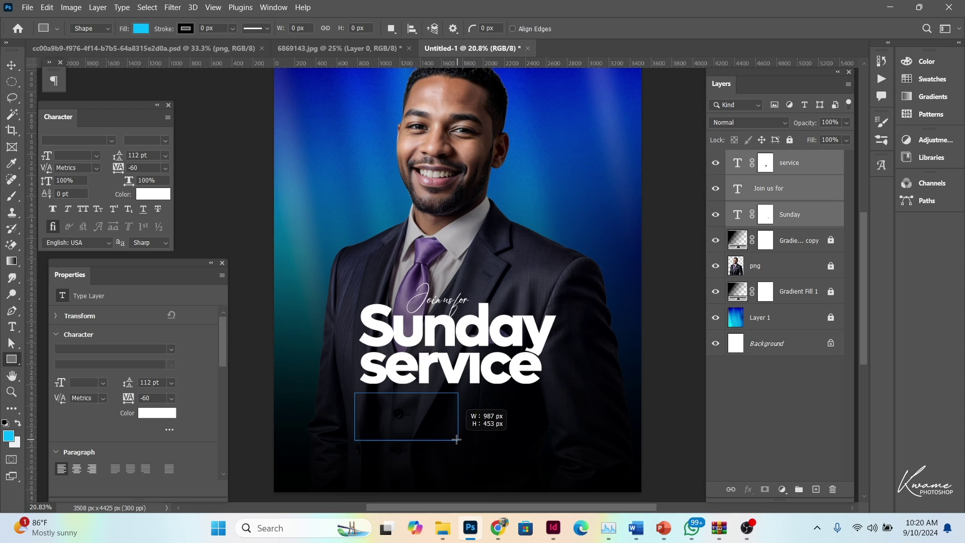
mouse_move(456, 439)
left_mouse_down()
mouse_move(446, 440)
mouse_move(502, 421)
left_mouse_up()
key("v")
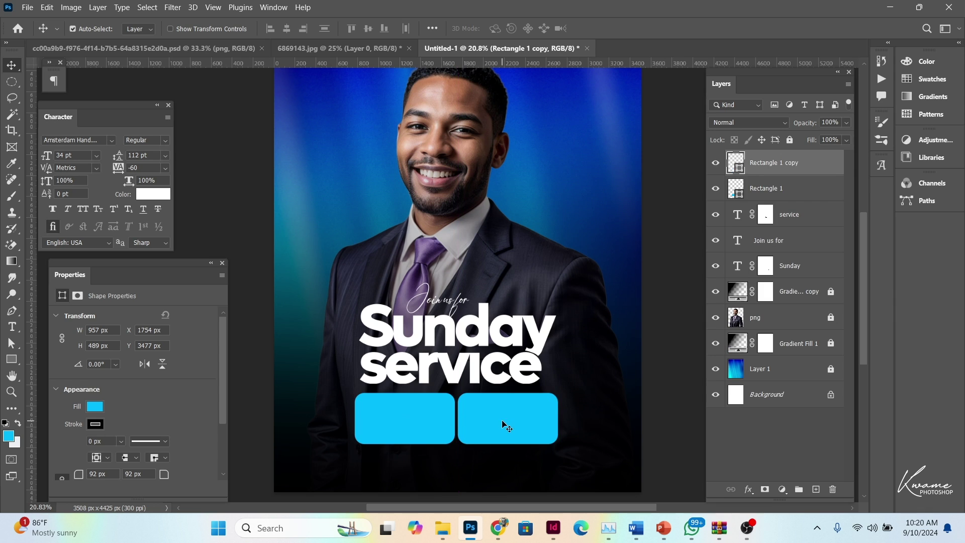
double_click(733, 164)
left_click(772, 238)
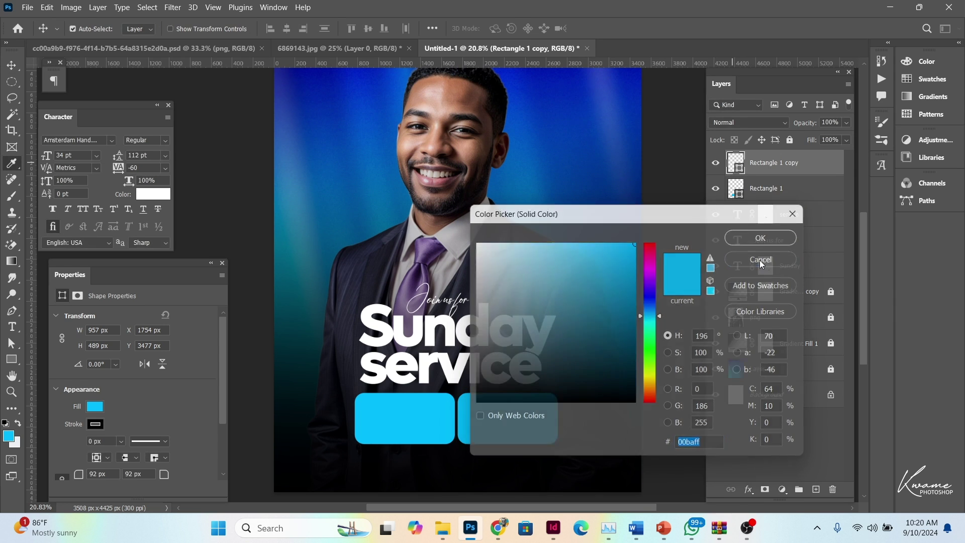
Step: Recolour the left rectangle a deep red in the Color Picker
left_click(427, 425)
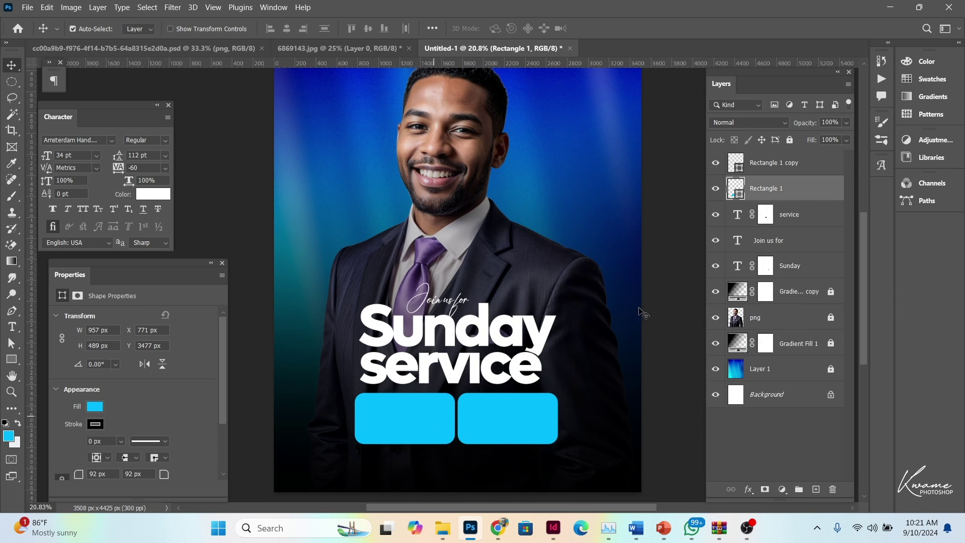
double_click(733, 186)
left_click_drag(661, 329, 662, 228)
mouse_move(605, 293)
left_mouse_down()
mouse_move(622, 274)
mouse_move(646, 288)
left_mouse_up()
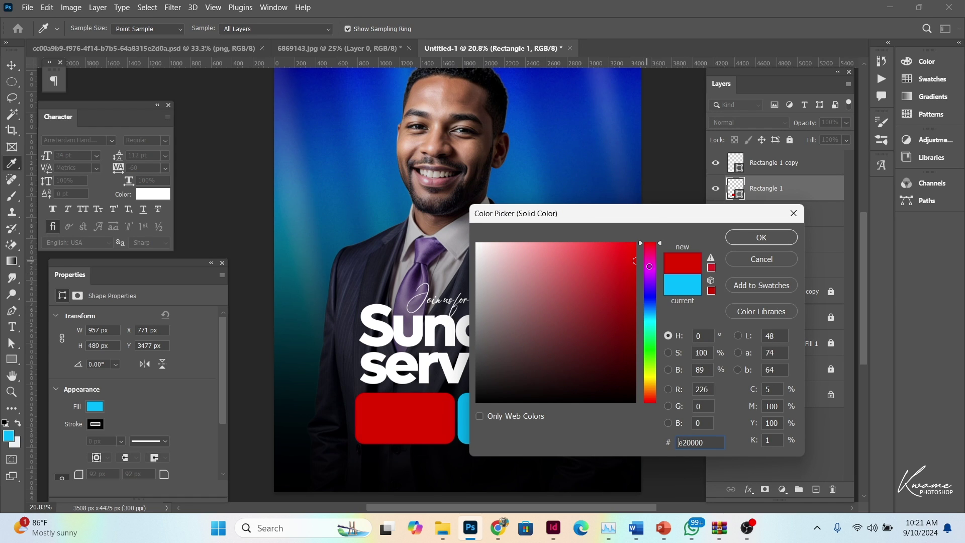
key("Return")
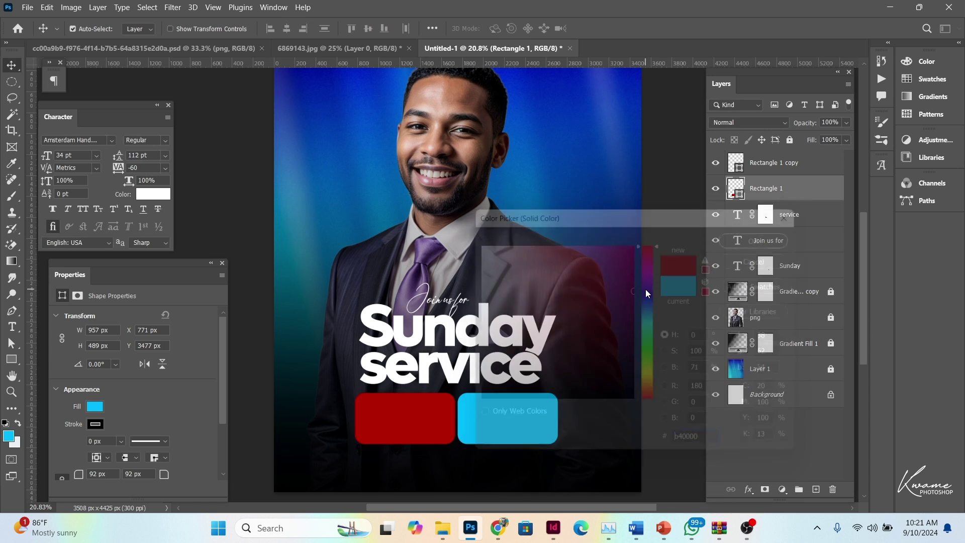
key("ctrl+minus")
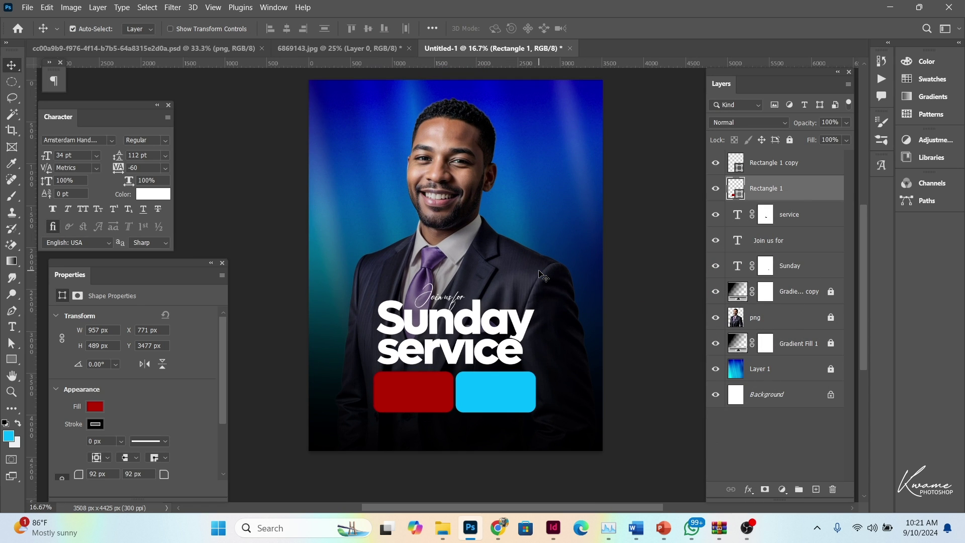
Step: Draw a small chevron right of the man's head and colour it bright yellow
scroll(523, 192, "up", 1)
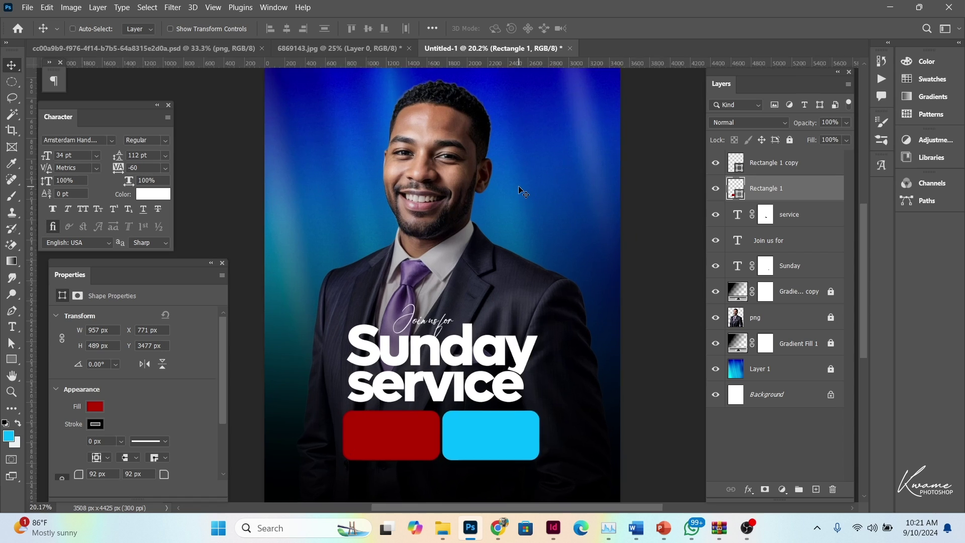
scroll(523, 192, "up", 1)
left_click(10, 363)
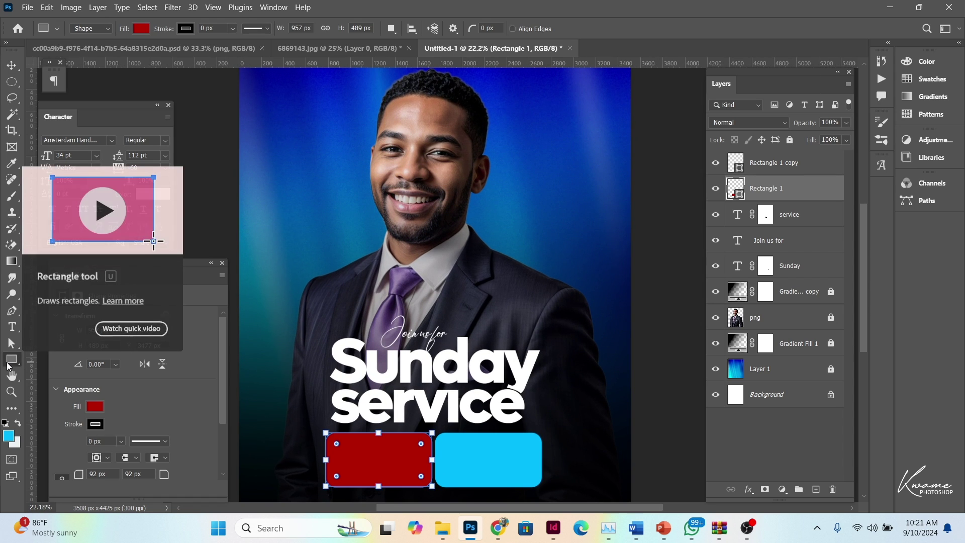
right_click(10, 361)
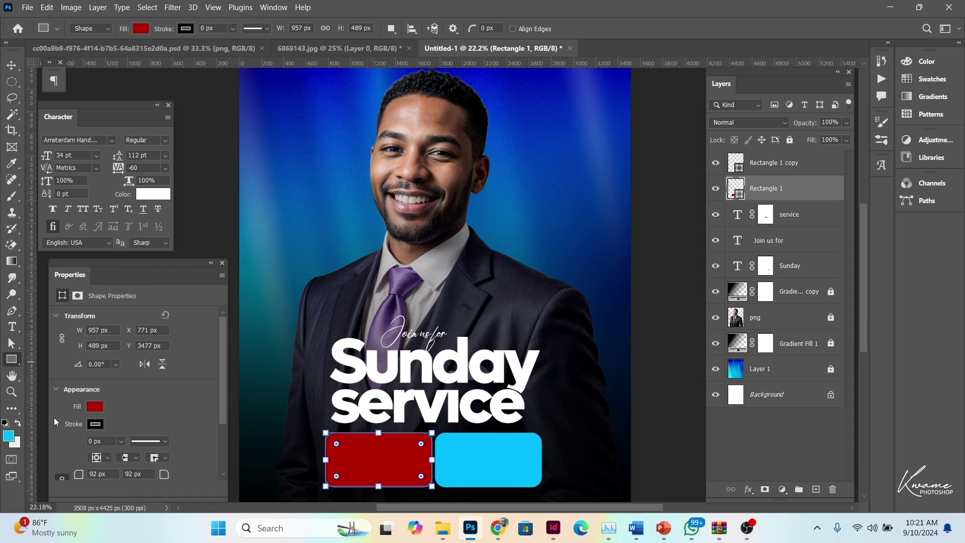
left_click_drag(522, 141, 540, 159)
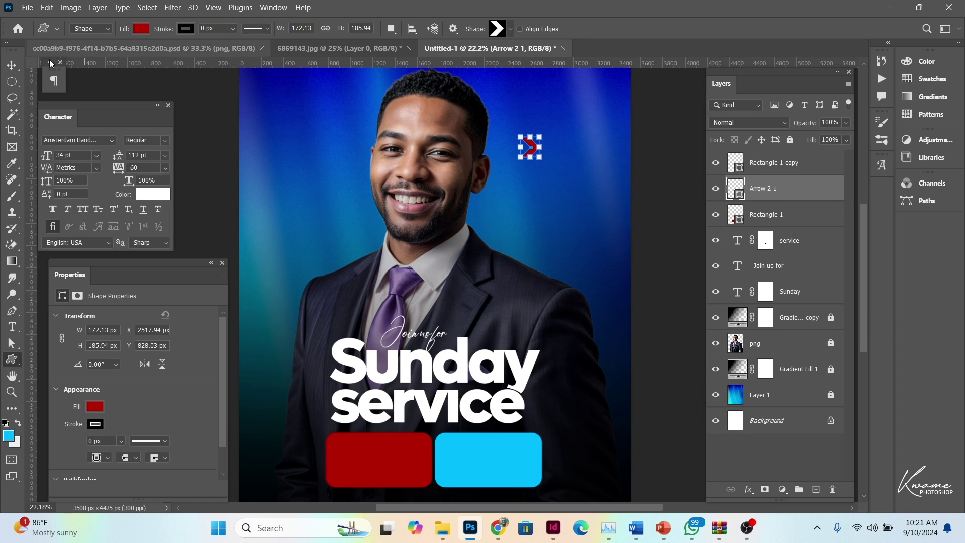
left_click(11, 65)
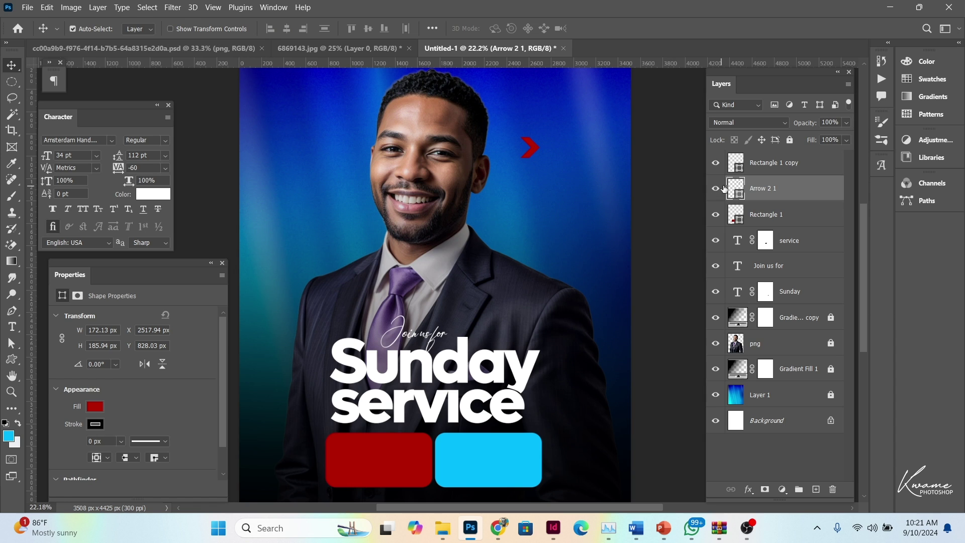
double_click(736, 187)
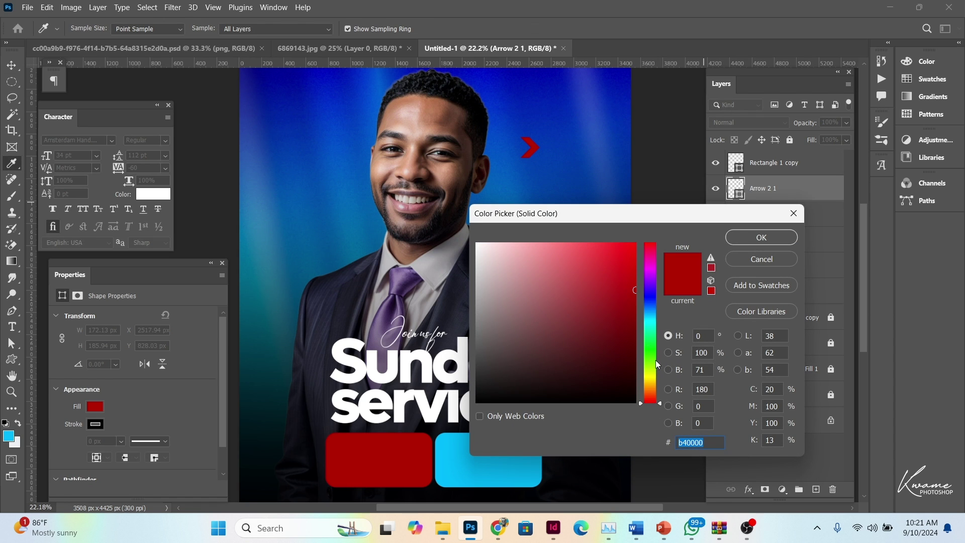
left_click_drag(650, 379, 651, 382)
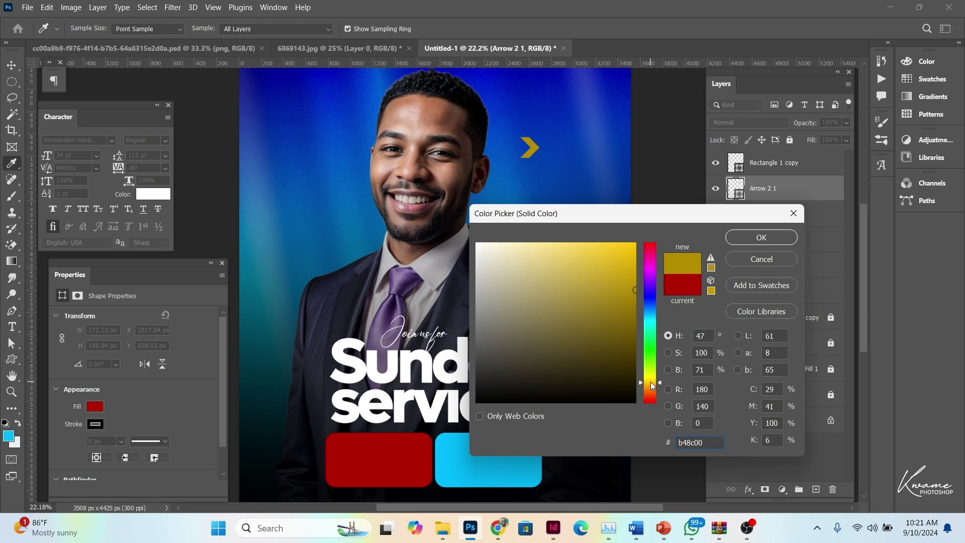
left_click(631, 248)
left_click(729, 237)
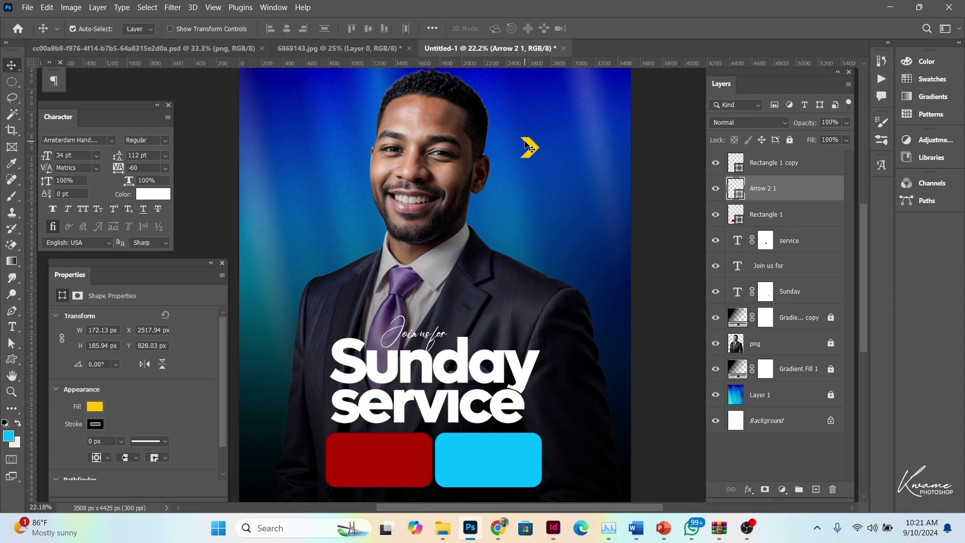
Step: Rotate the chevron 90° to point down and place a copy just below it
key("ctrl+t")
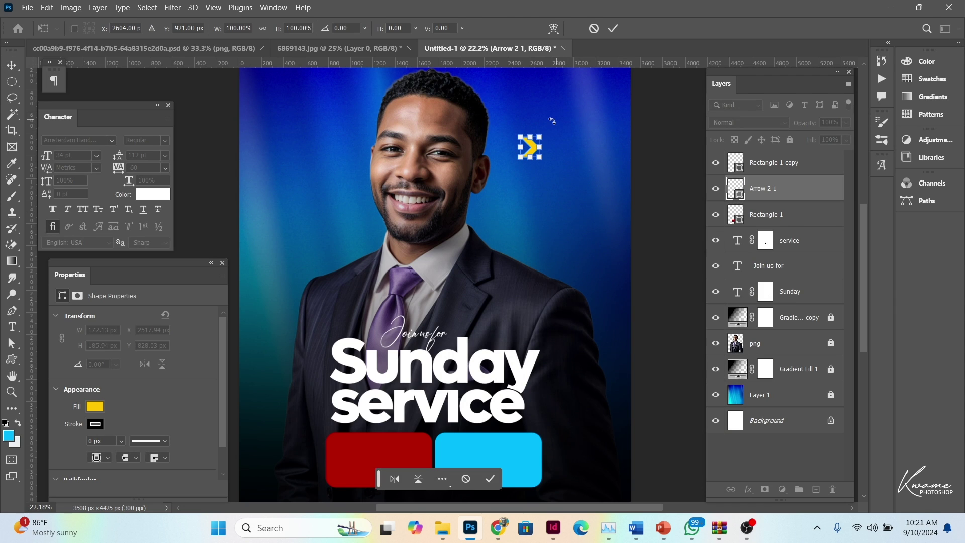
left_click_drag(551, 121, 558, 176)
key("Return")
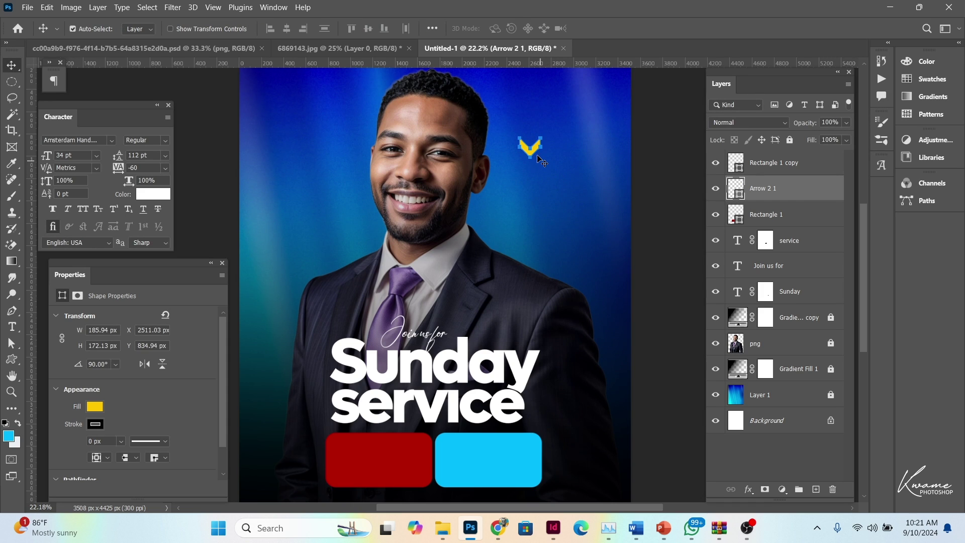
left_click_drag(529, 151, 529, 169)
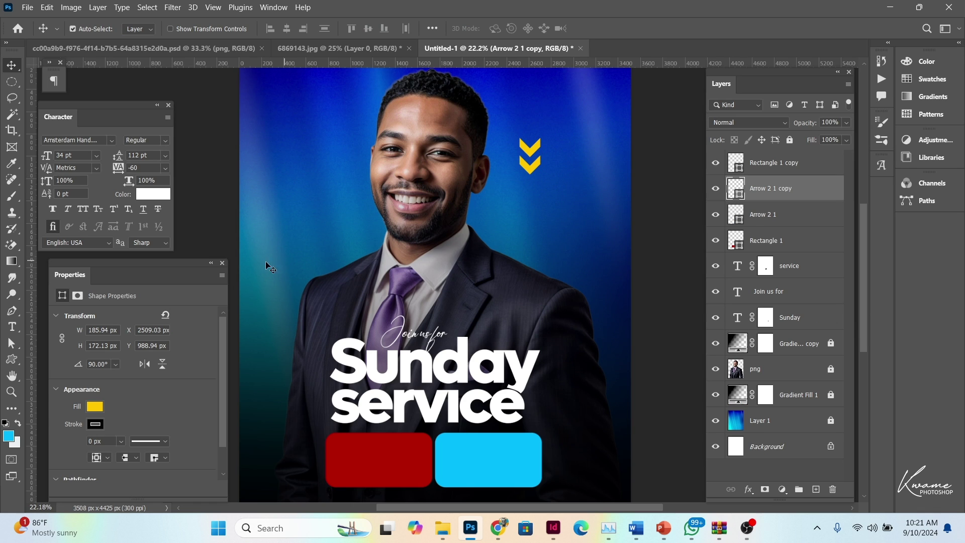
Step: Start the credit 'WITH REV' beside the yellow arrows in Nexa Demo with auto leading
left_click(12, 326)
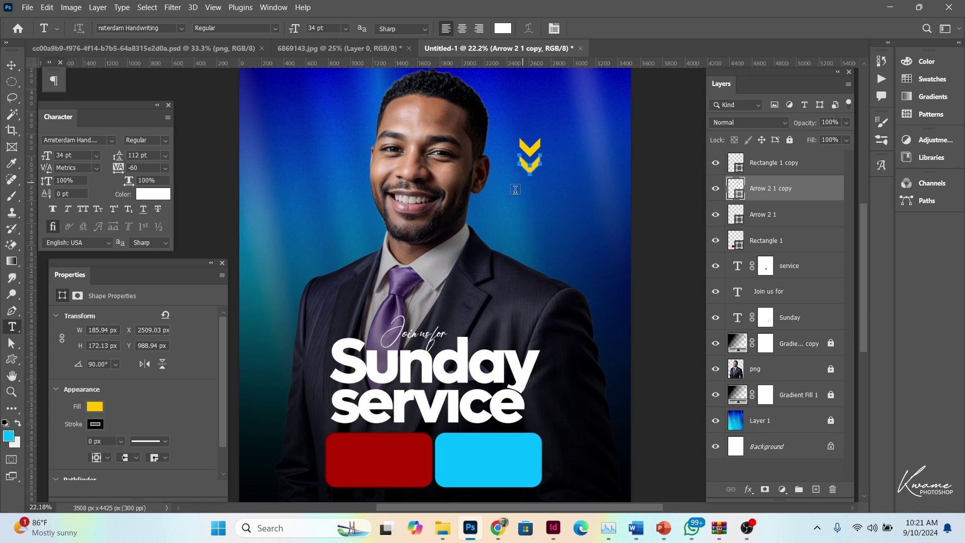
left_click(524, 216)
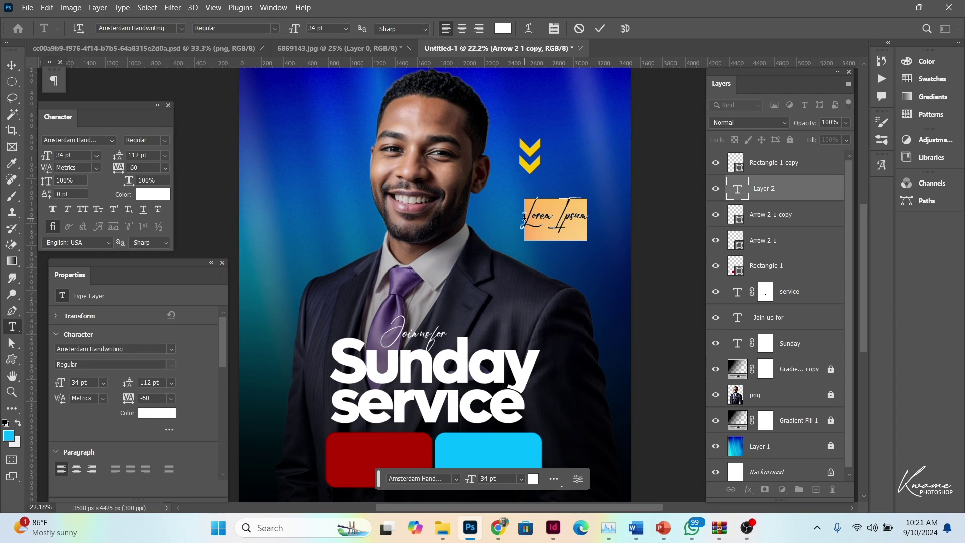
type("WITH ")
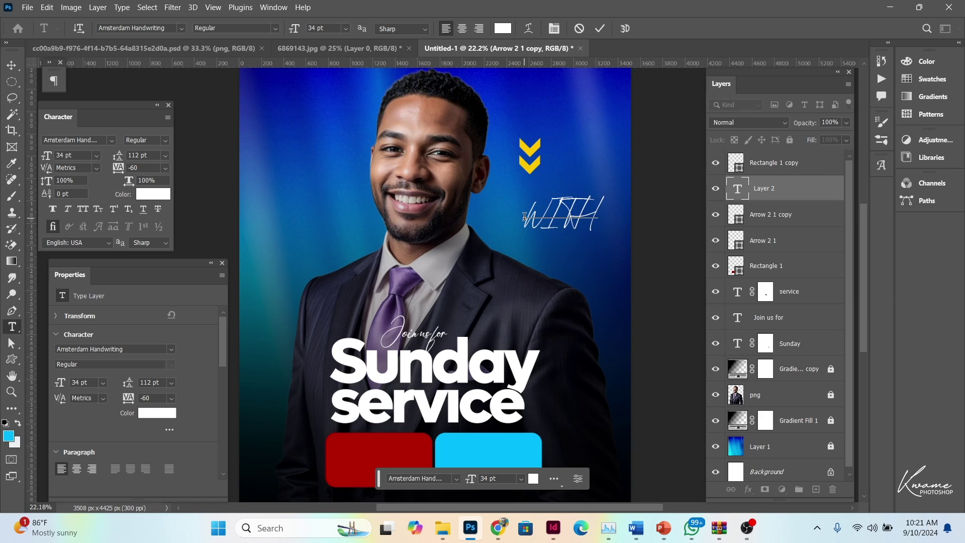
type("RE")
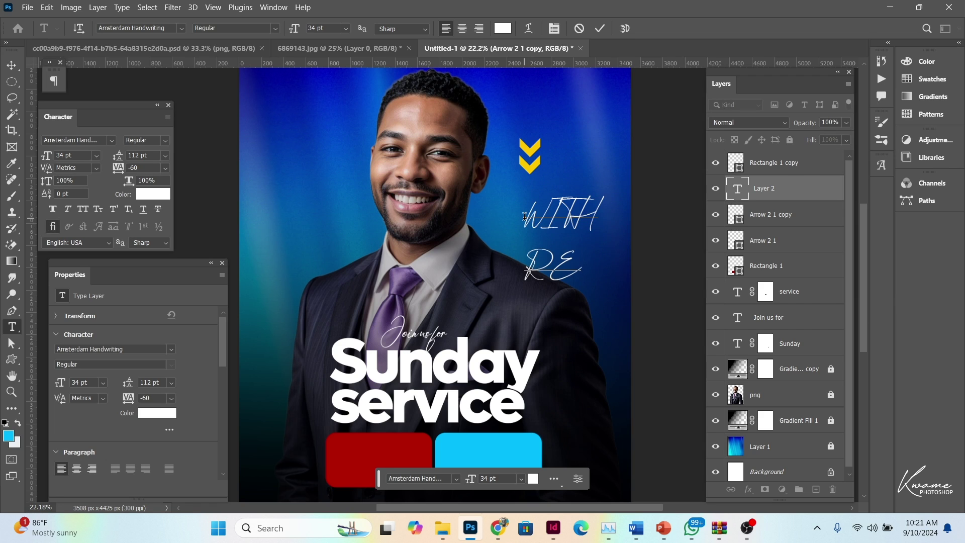
type("V")
key("ctrl+a")
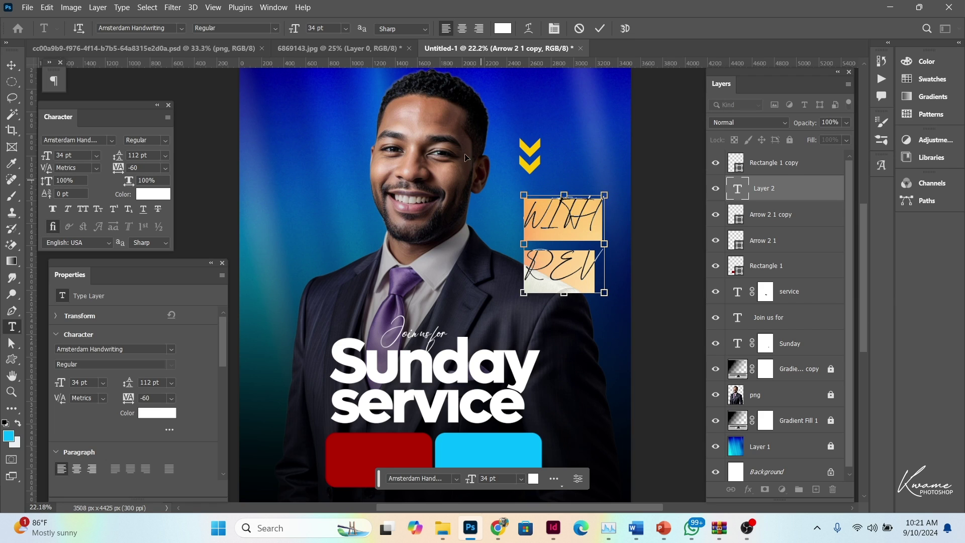
left_click(181, 28)
left_click(312, 89)
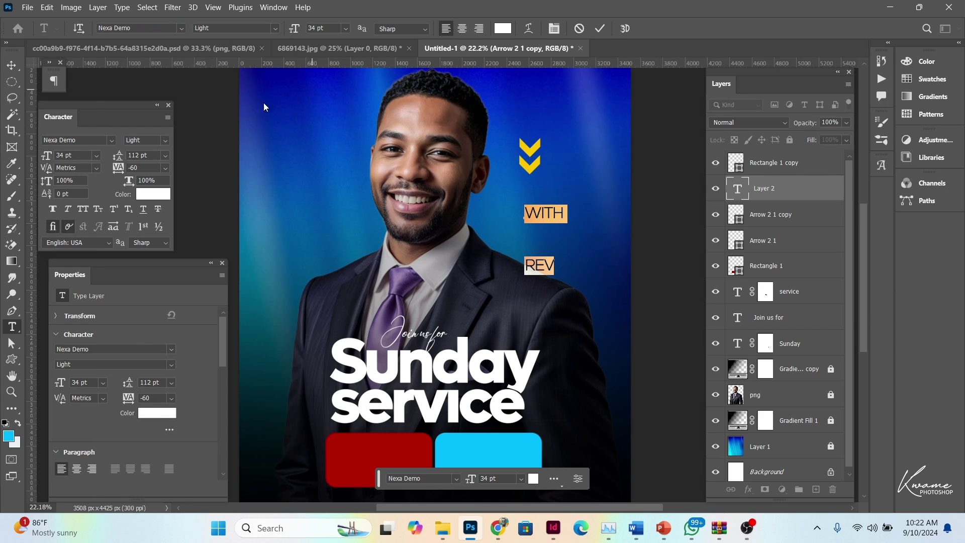
left_click(167, 156)
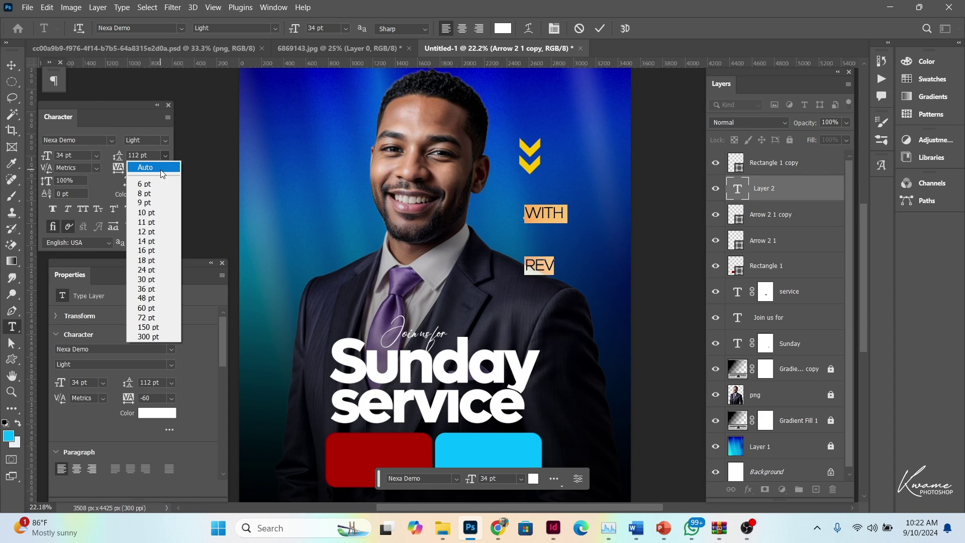
left_click(161, 166)
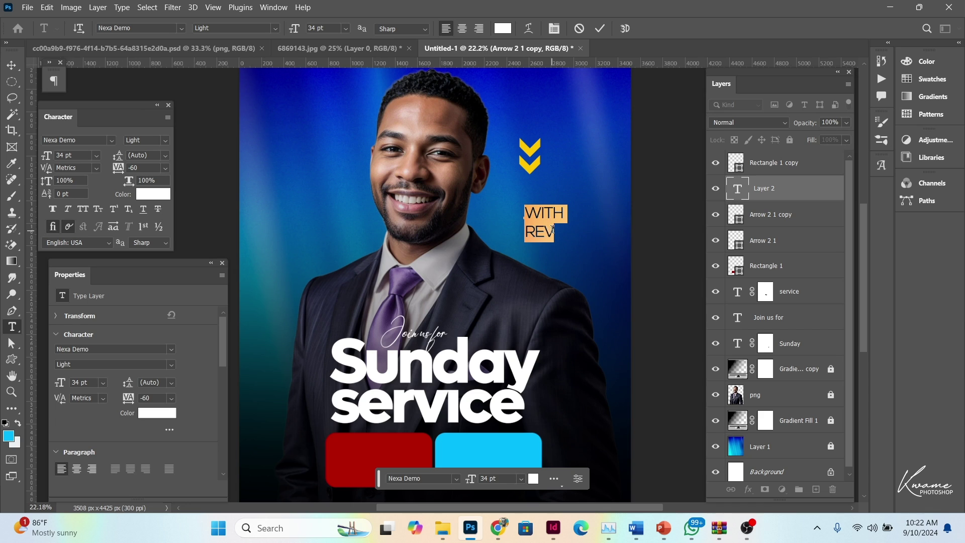
left_click(553, 229)
type("PASTOR")
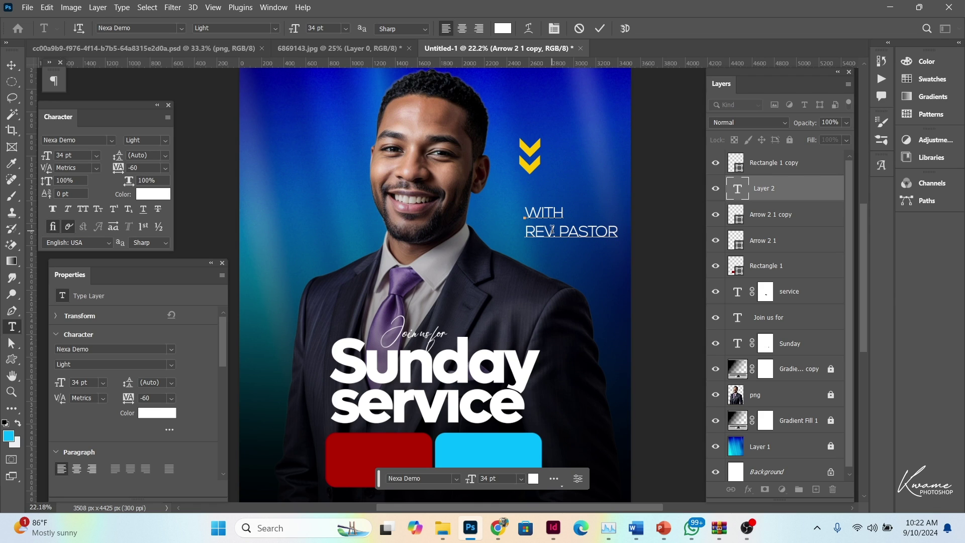
Step: Type the pastor's name on the following lines of the credit
type("KWAM")
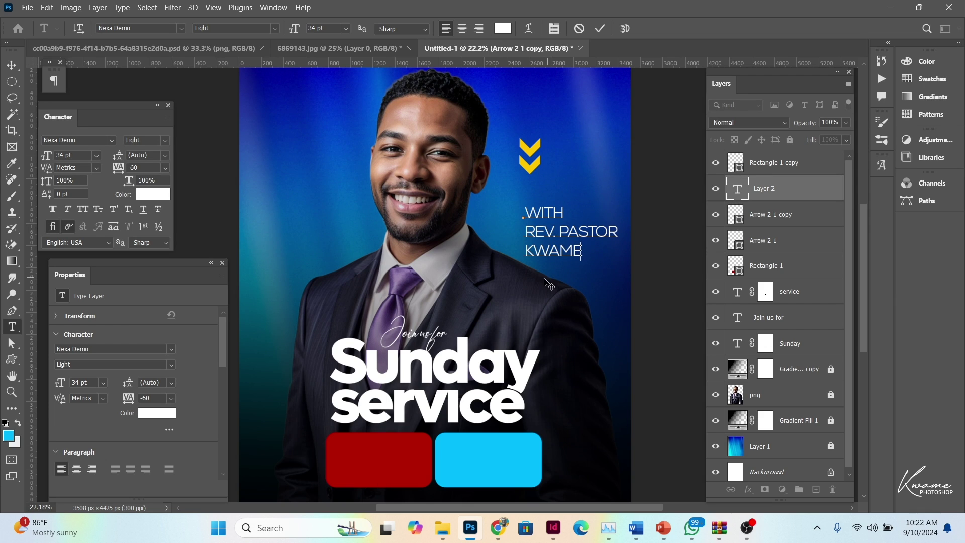
left_click_drag(566, 283, 529, 286)
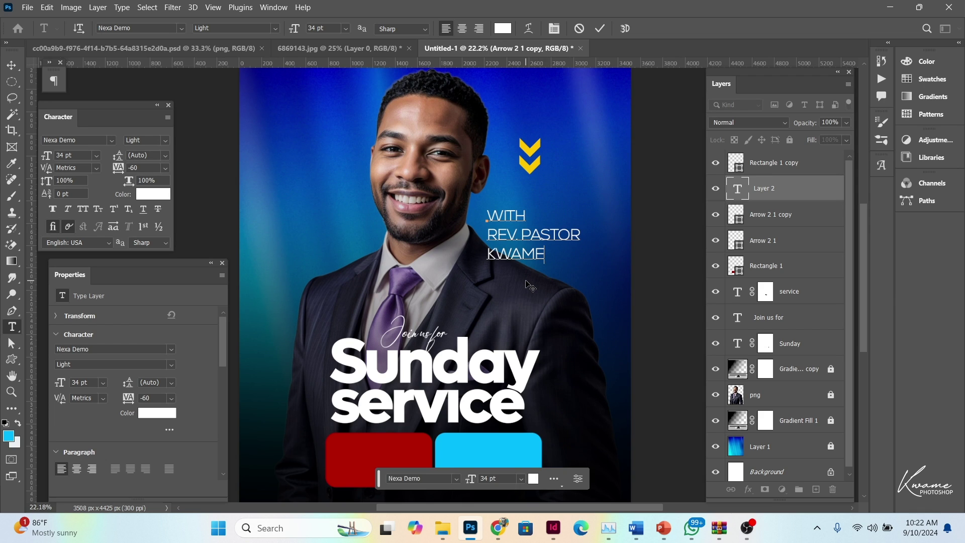
type("OS")
type("EI")
type("M")
type("EE")
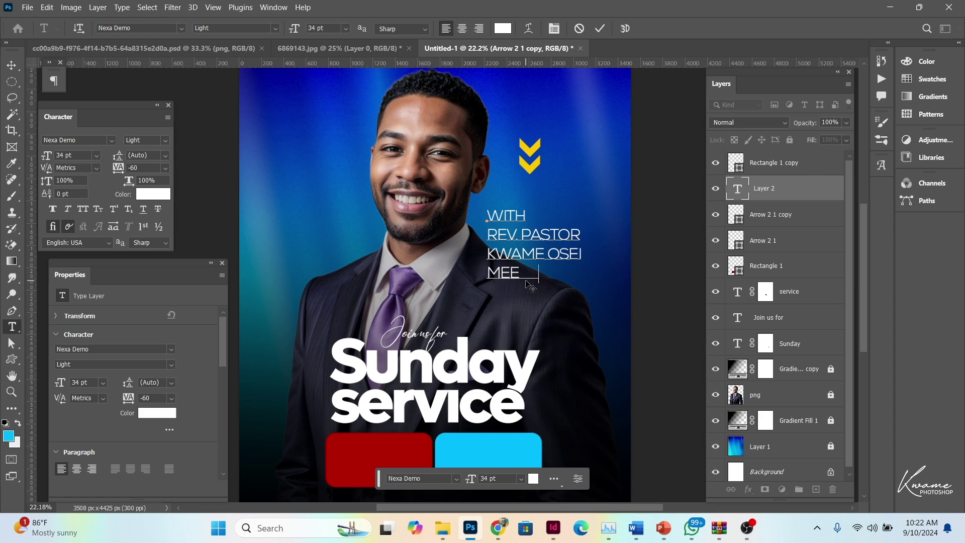
type("KOABA")
left_click(11, 65)
Step: Shrink the credit, set 20 pt leading, and move it up beside the yellow arrows
key("ctrl+t")
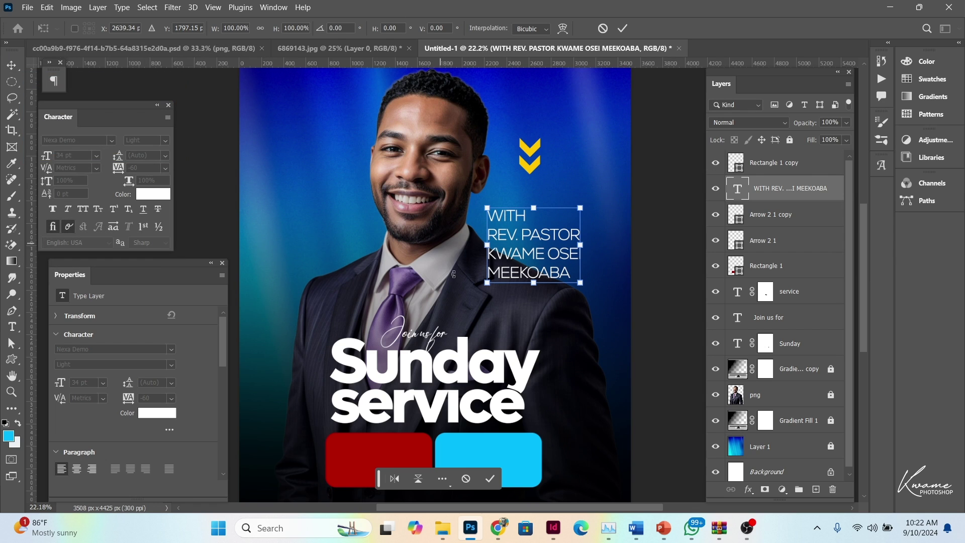
left_click_drag(487, 283, 525, 250)
key("Return")
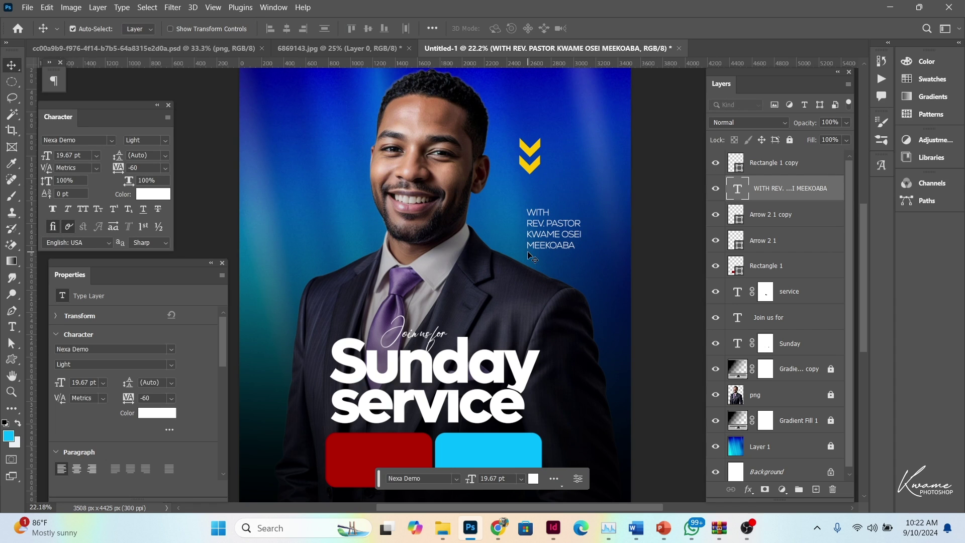
left_click(115, 155)
type("20")
key("Return")
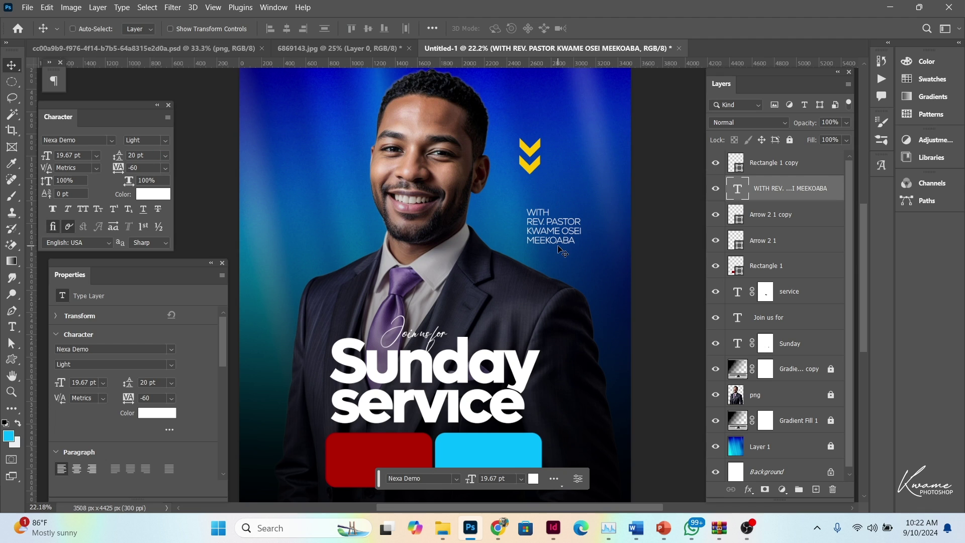
key("ctrl+t")
left_click_drag(581, 246, 564, 243)
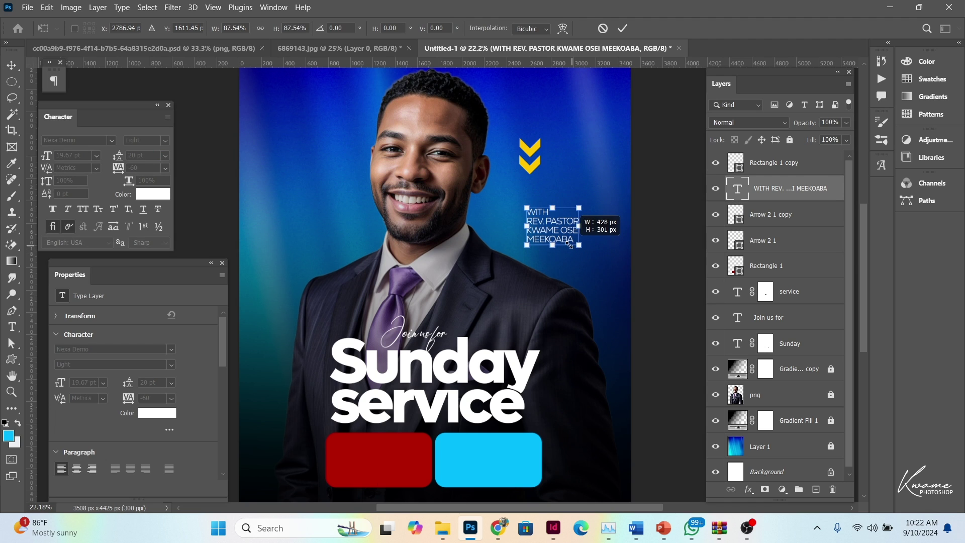
key("Return")
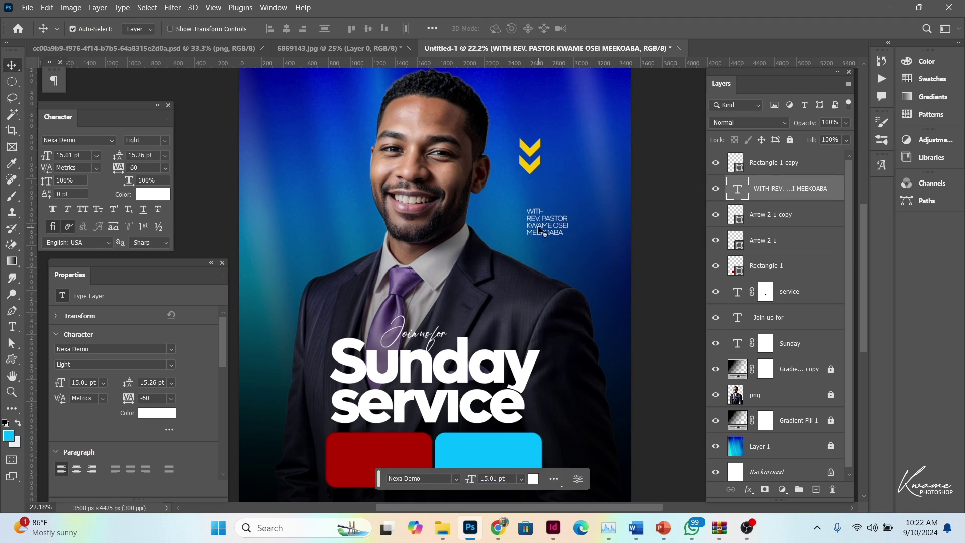
mouse_move(551, 218)
left_mouse_down()
mouse_move(565, 178)
mouse_move(560, 162)
left_mouse_up()
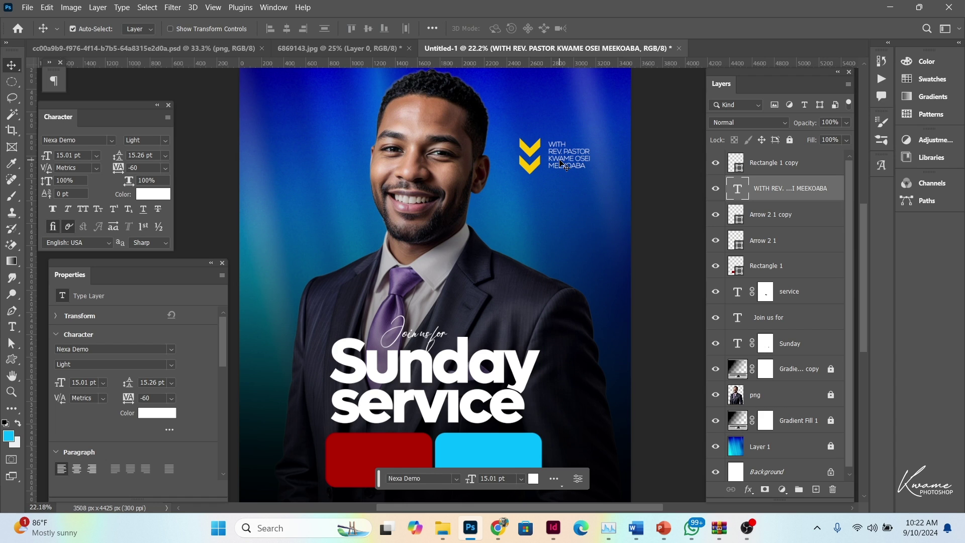
left_click_drag(532, 197, 533, 147)
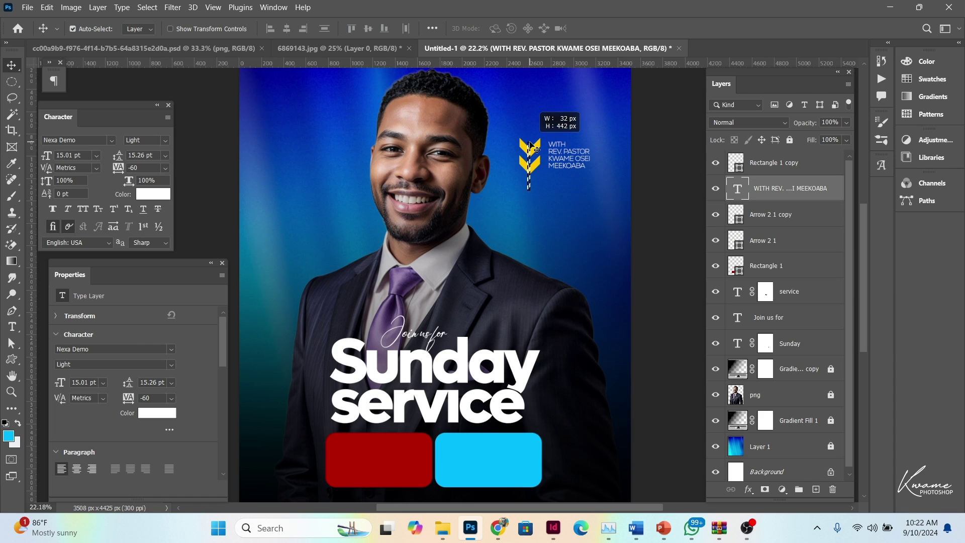
key("ctrl+t")
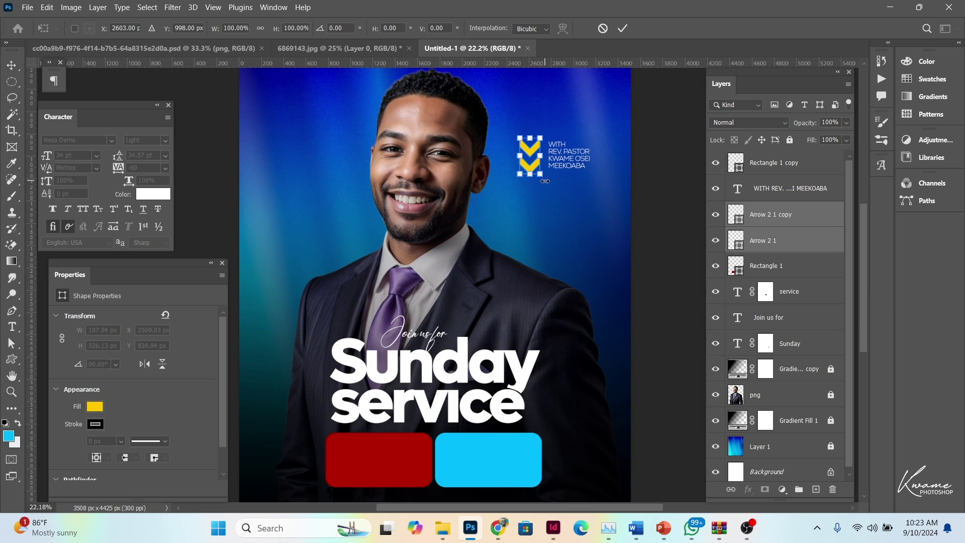
Step: Scale down the yellow arrows and set them right against the pastor credit
mouse_move(540, 174)
left_mouse_down()
mouse_move(532, 168)
mouse_move(538, 175)
left_mouse_up()
key("Return")
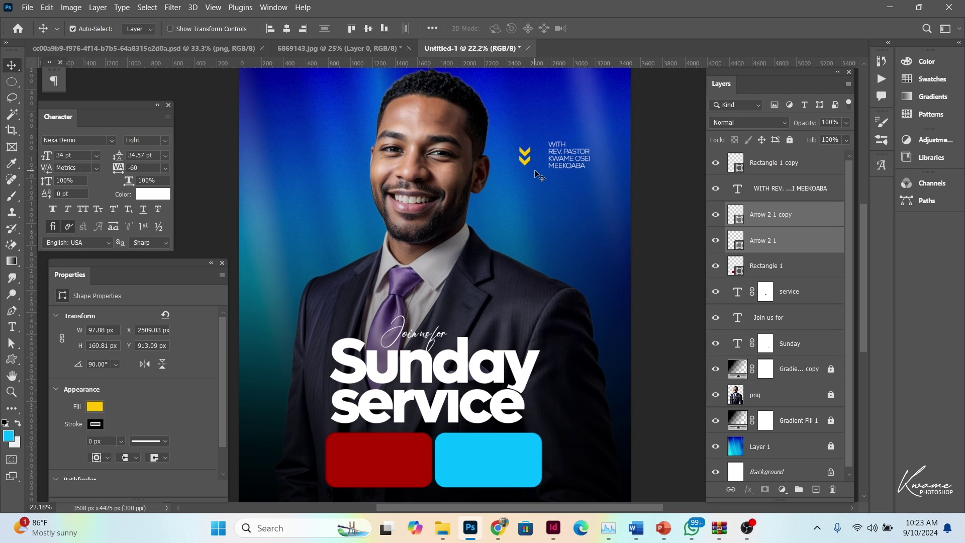
left_click(540, 158)
left_click(528, 150)
left_click_drag(527, 168, 539, 158)
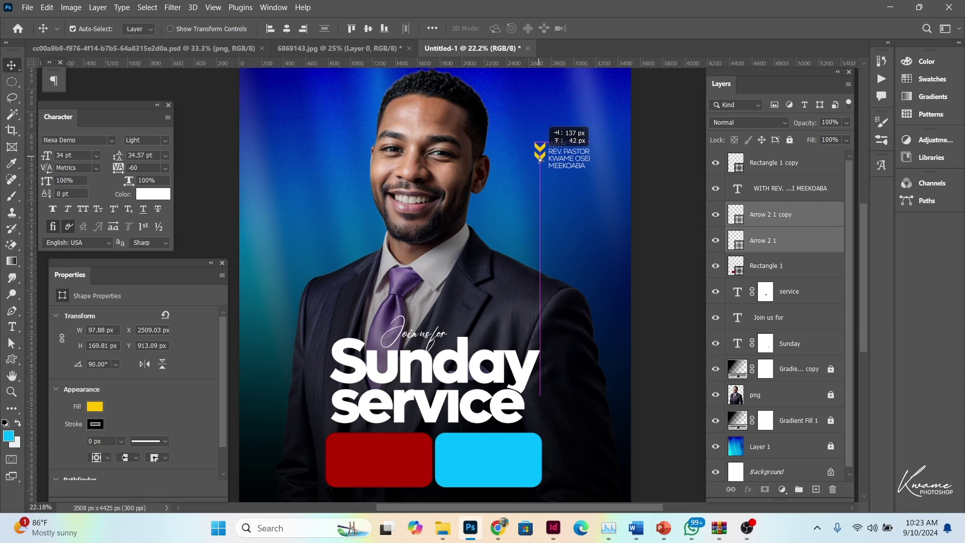
Step: Move the arrows and pastor credit together down-left beside the man's face
left_click(555, 163, "shift")
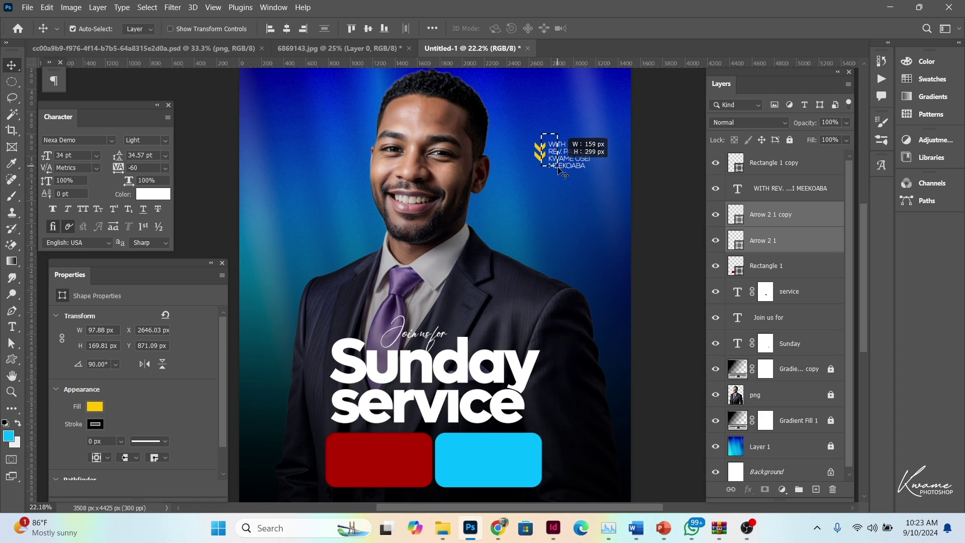
mouse_move(555, 164)
left_mouse_down()
mouse_move(535, 255)
mouse_move(539, 241)
left_mouse_up()
scroll(539, 241, "down", 1)
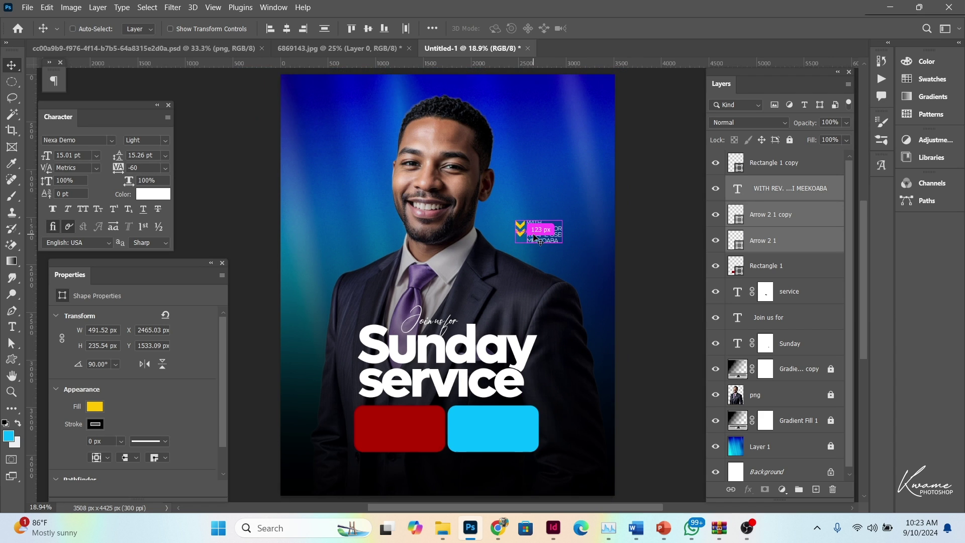
key("ctrl+minus")
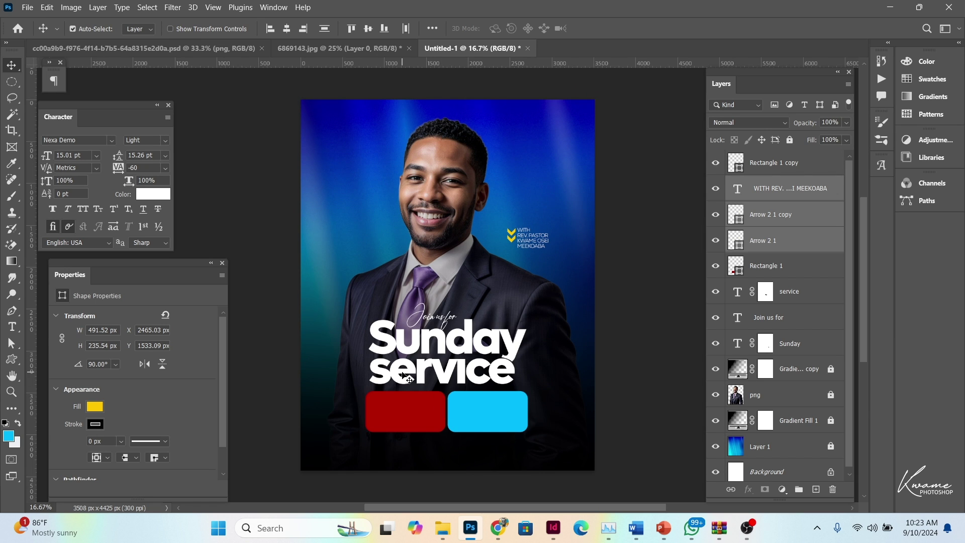
scroll(406, 376, "up", 2)
scroll(406, 375, "up", 2)
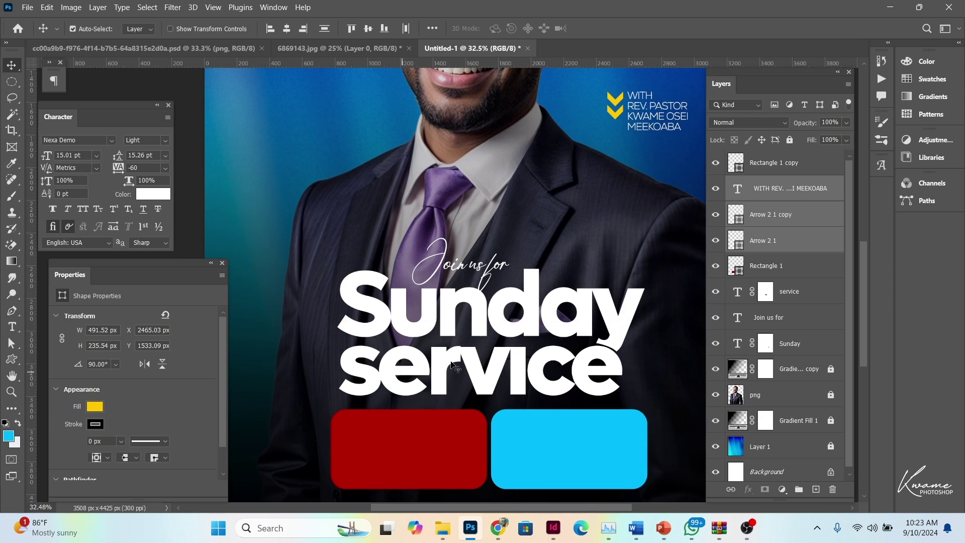
Step: Group the Join us for, Sunday and service layers into a group named 'Main text'
left_click(485, 334)
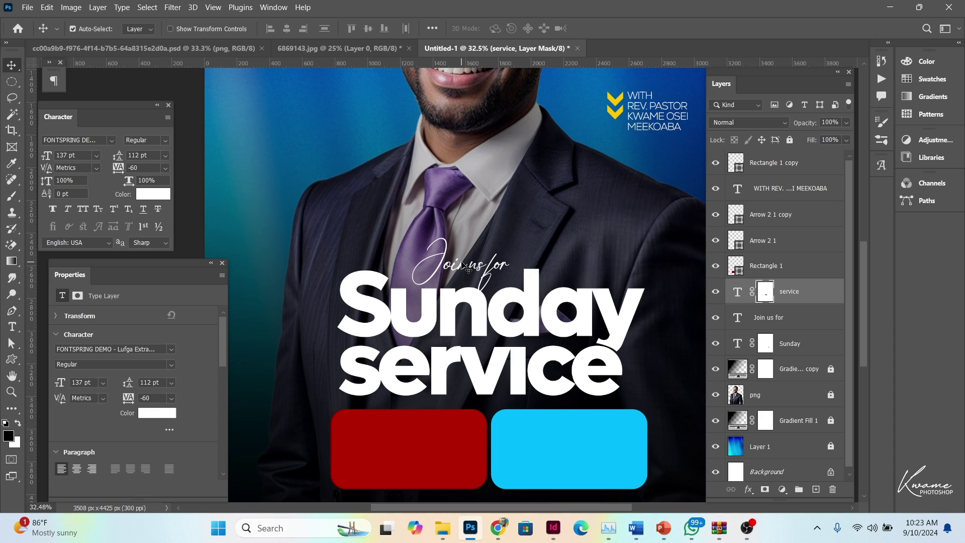
left_click(464, 265, "shift")
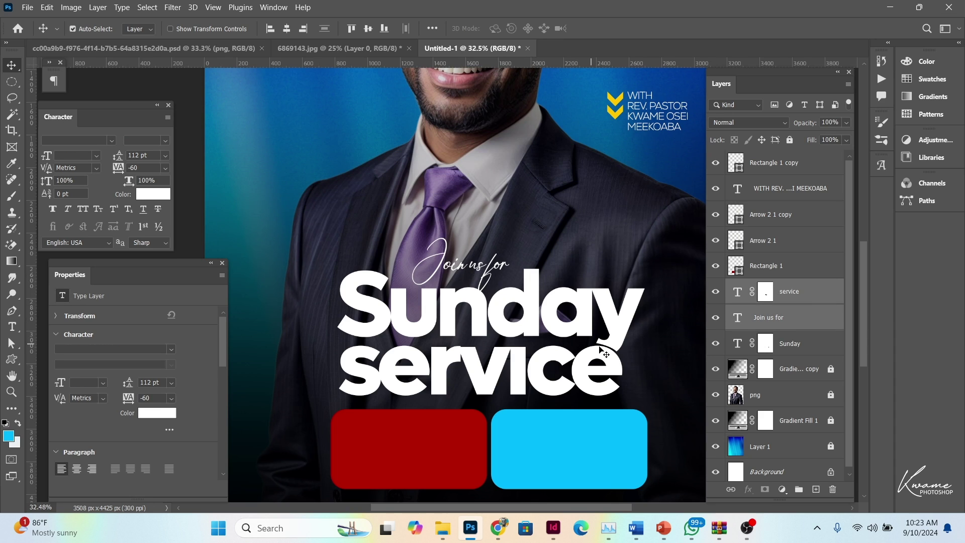
left_click(812, 348, "shift")
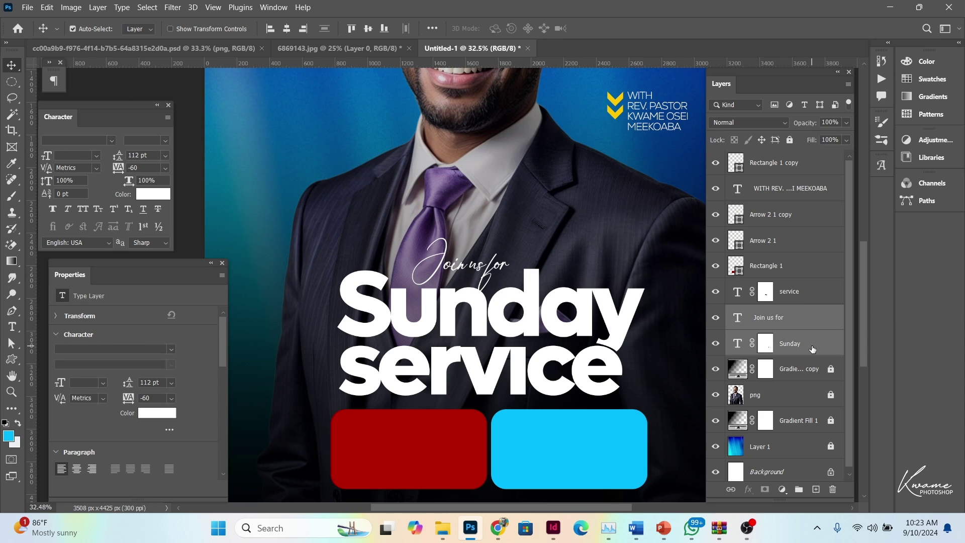
left_click(801, 303, "ctrl")
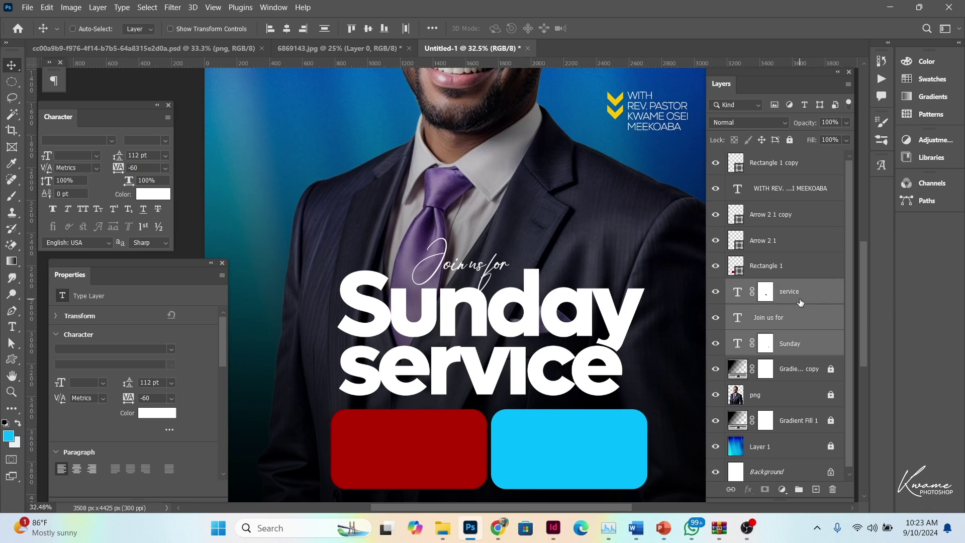
key("ctrl+g")
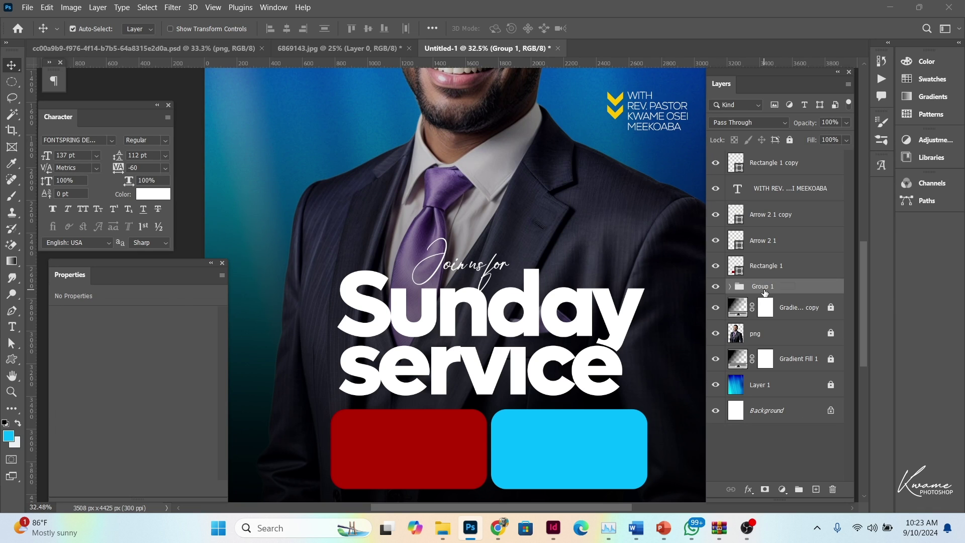
double_click(763, 290)
type("Main text")
key("Return")
Step: Add a drop shadow layer style to the 'Main text' group
double_click(803, 287)
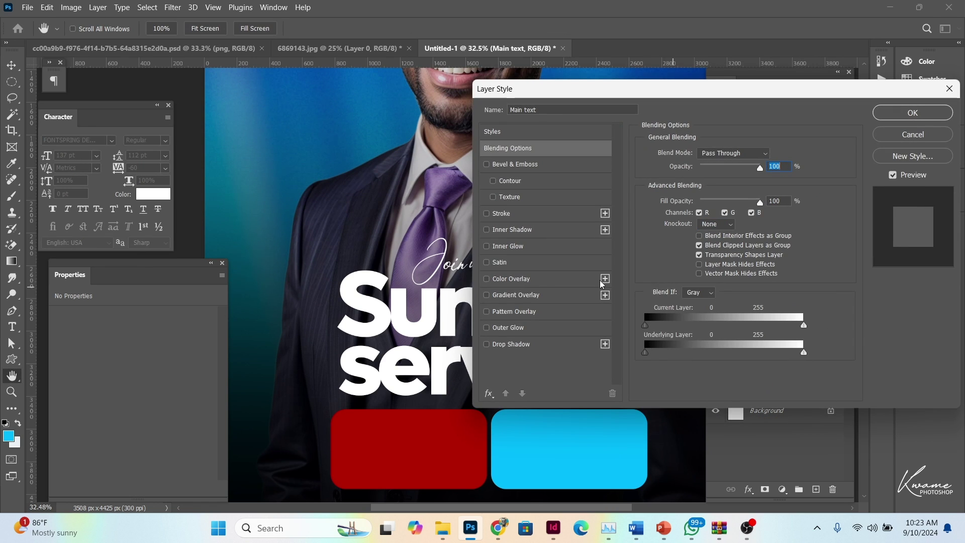
left_click(513, 343)
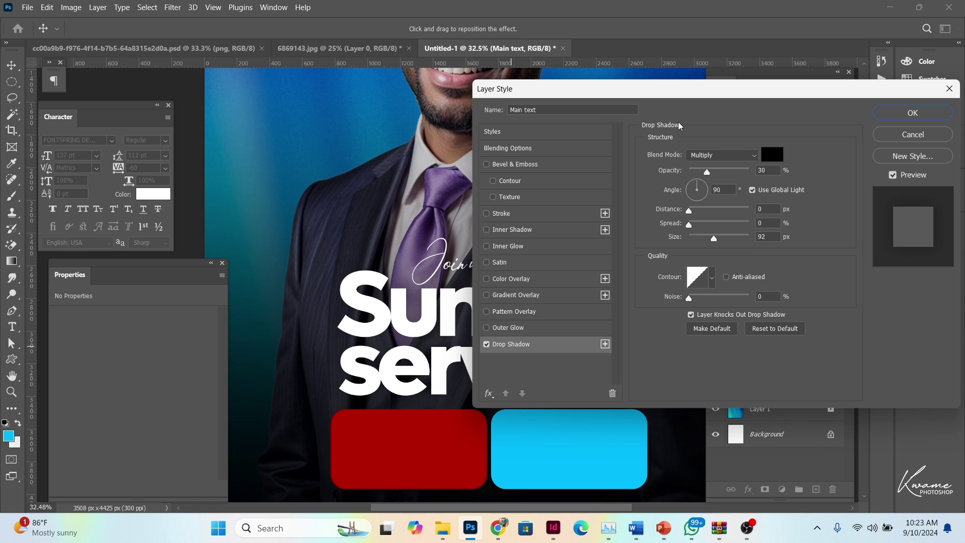
key("Return")
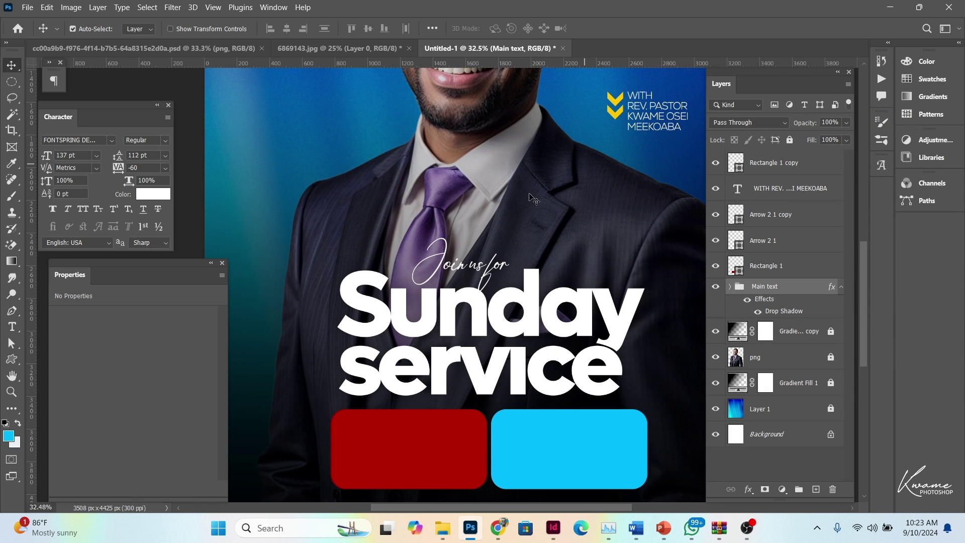
scroll(442, 282, "down", 3)
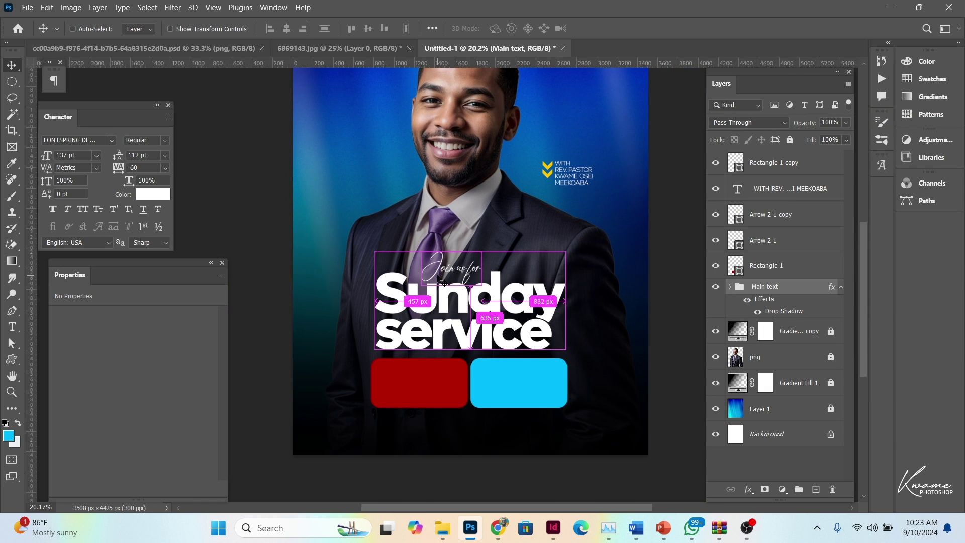
Step: Place Rectangle 1 copy next to Rectangle 1 and group the two rectangles
scroll(442, 282, "up", 2)
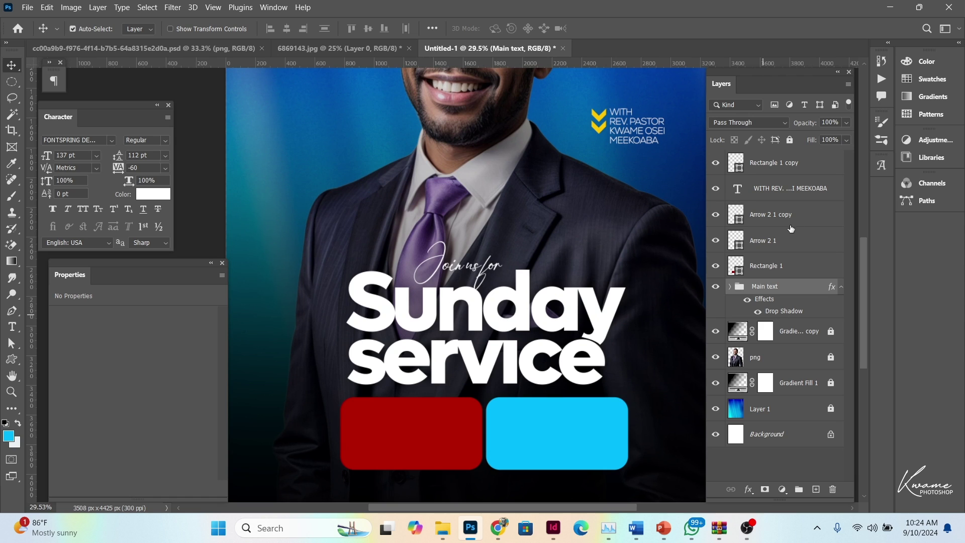
left_click(596, 399)
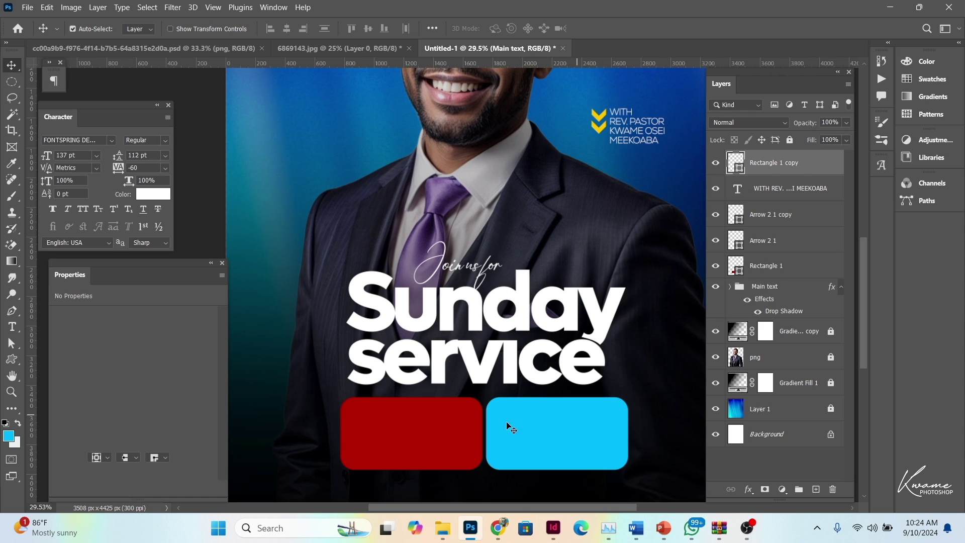
left_click(458, 424)
left_click_drag(778, 168, 771, 257)
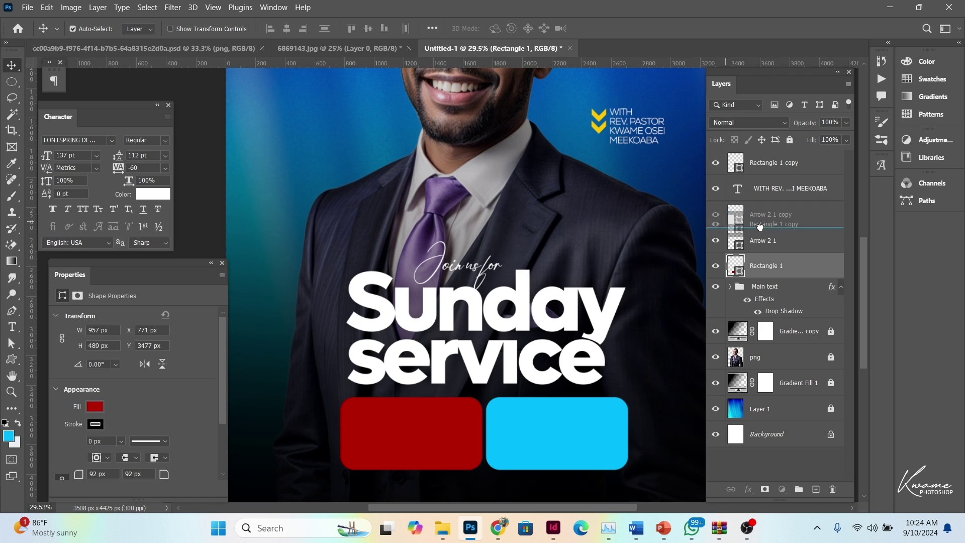
left_click(771, 265, "shift")
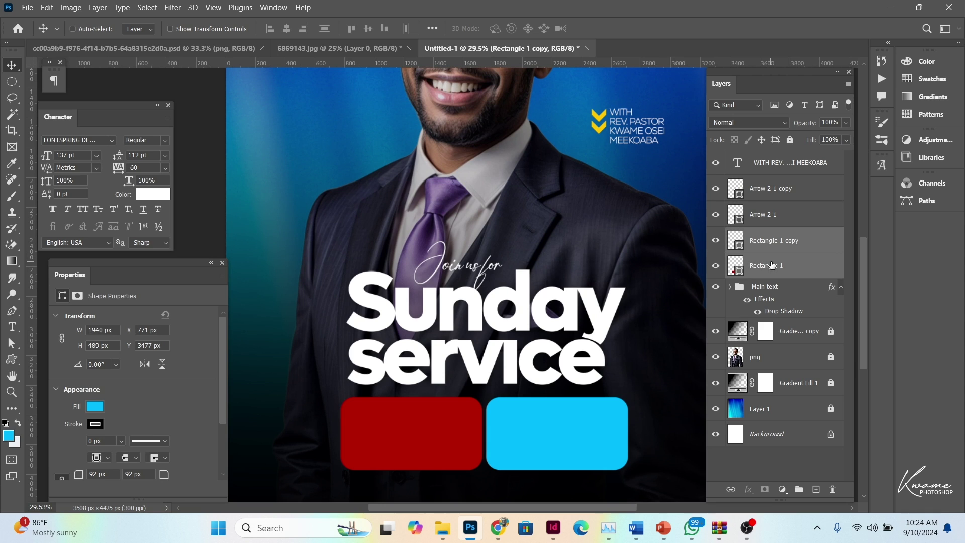
key("ctrl+g")
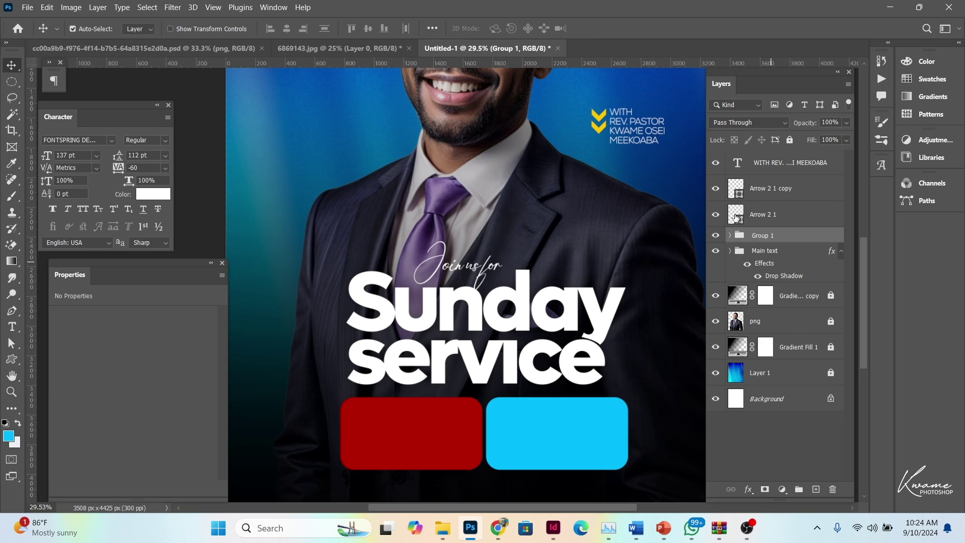
Step: Group the two arrow layers into a group named 'Arrow'
left_click(768, 212)
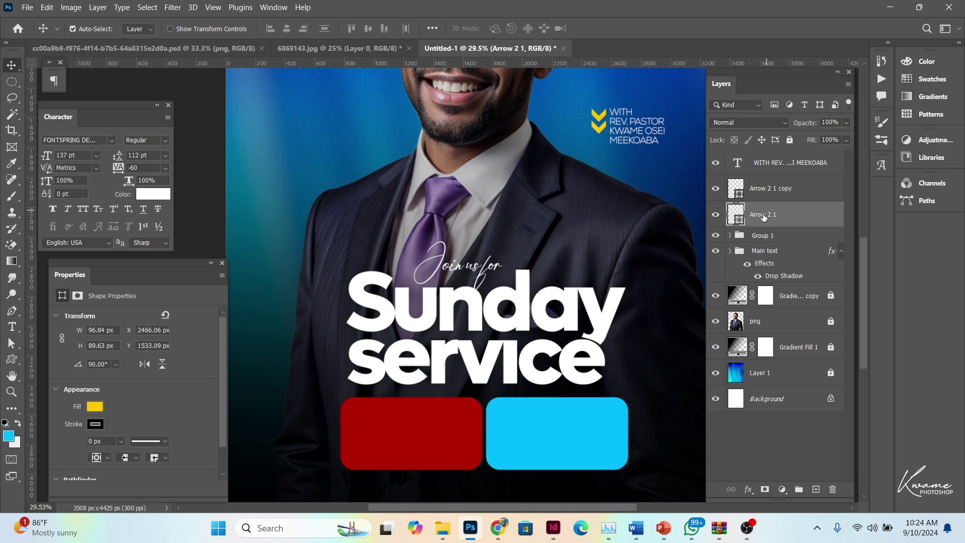
double_click(764, 214)
left_click_drag(766, 215, 743, 217)
left_click(808, 194, "shift")
key("ctrl+g")
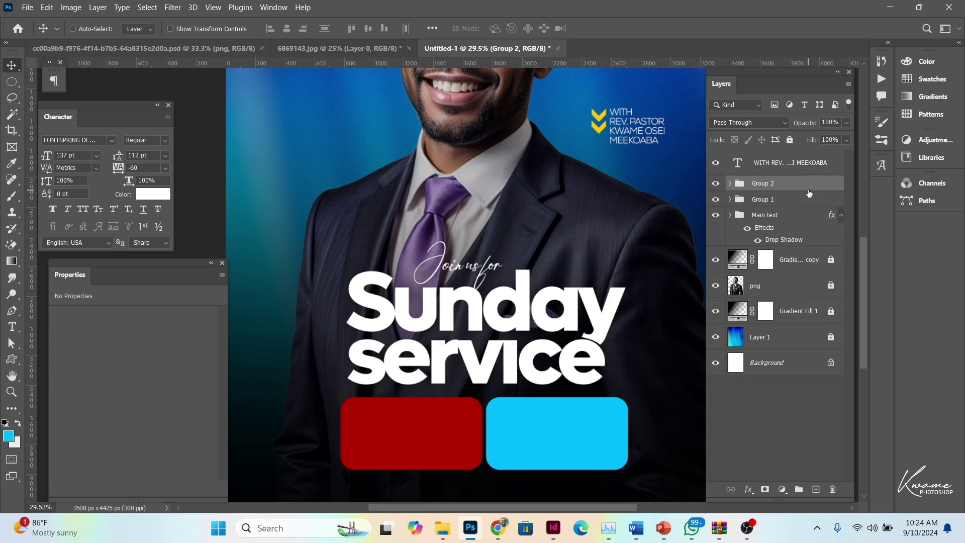
double_click(771, 184)
type("Arrow")
key("Return")
key("t")
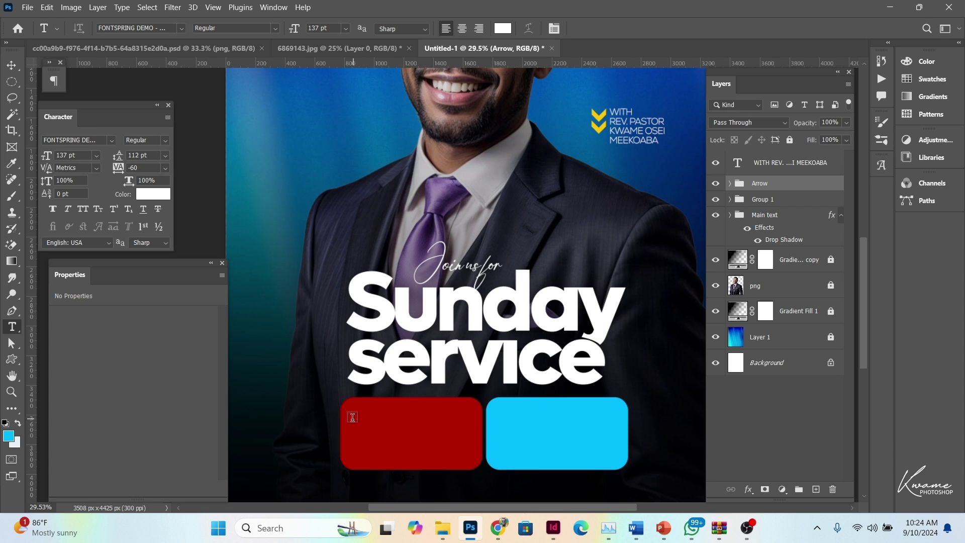
Step: Start bold Nexa Demo text 'MORNING THEME' on the red button
left_click(352, 417)
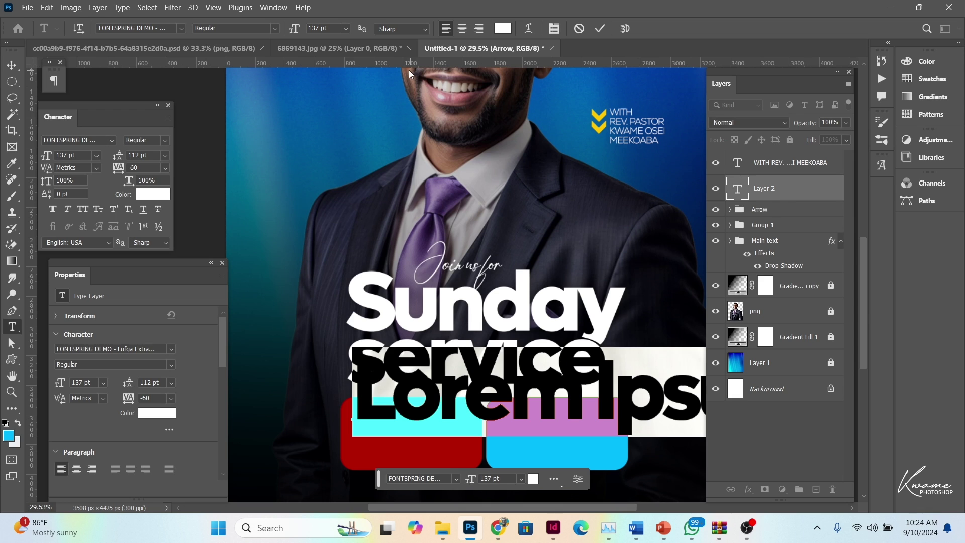
left_click_drag(290, 32, 224, 40)
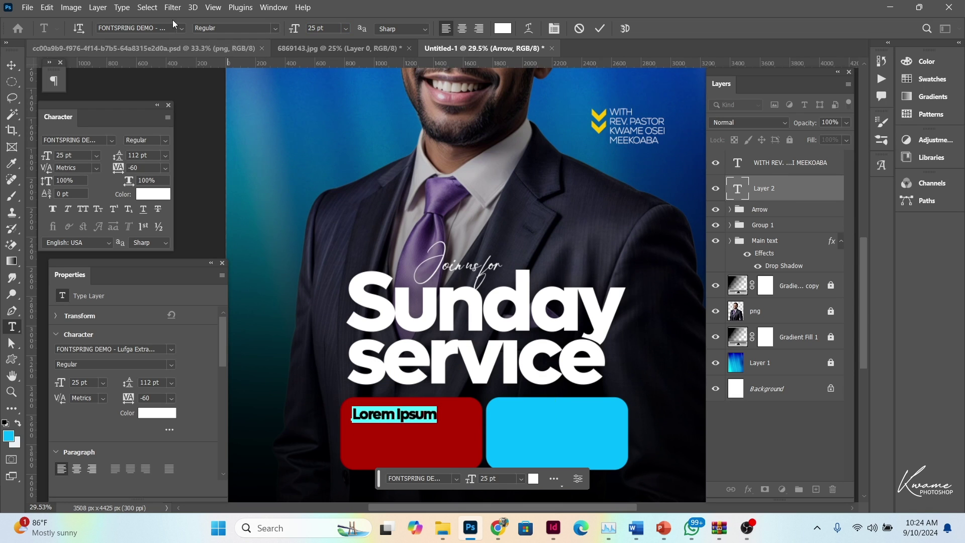
left_click(181, 29)
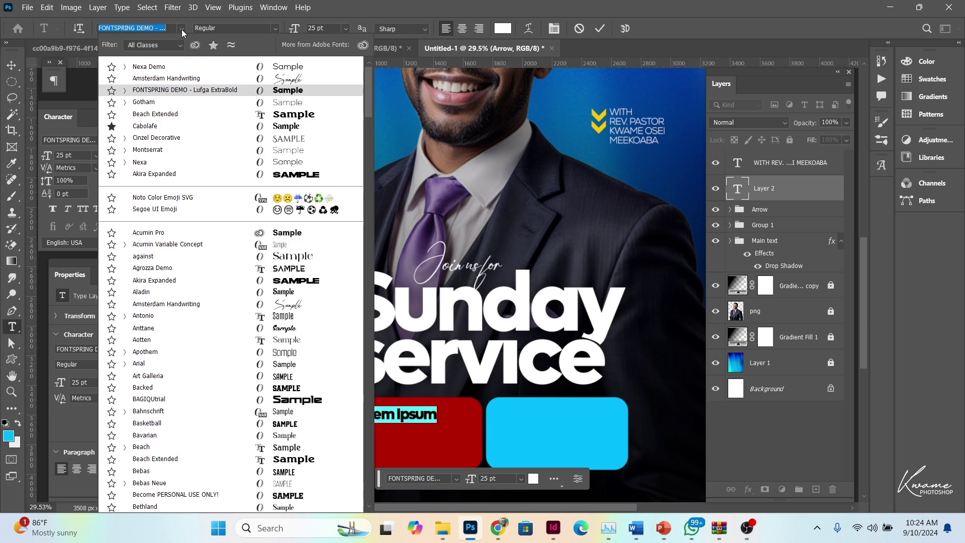
left_click(286, 66)
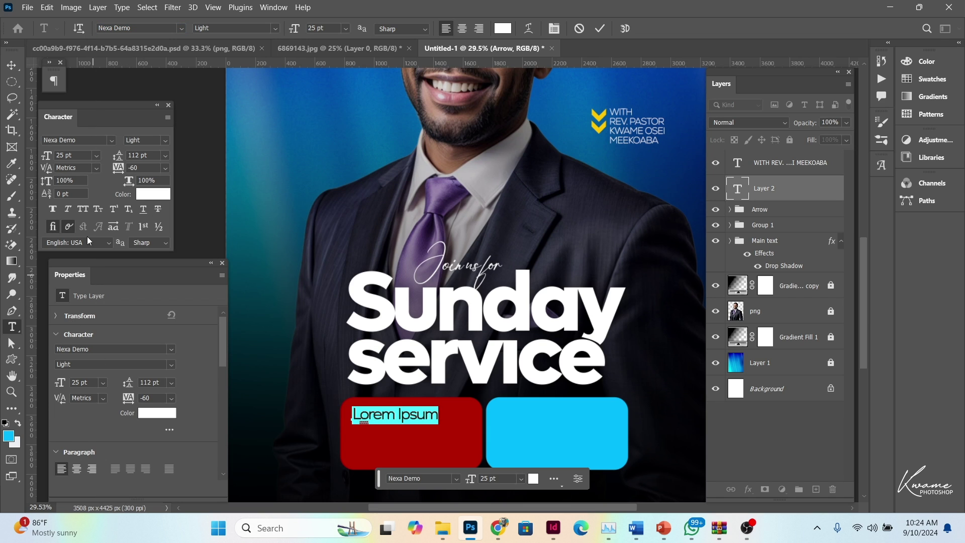
left_click(53, 208)
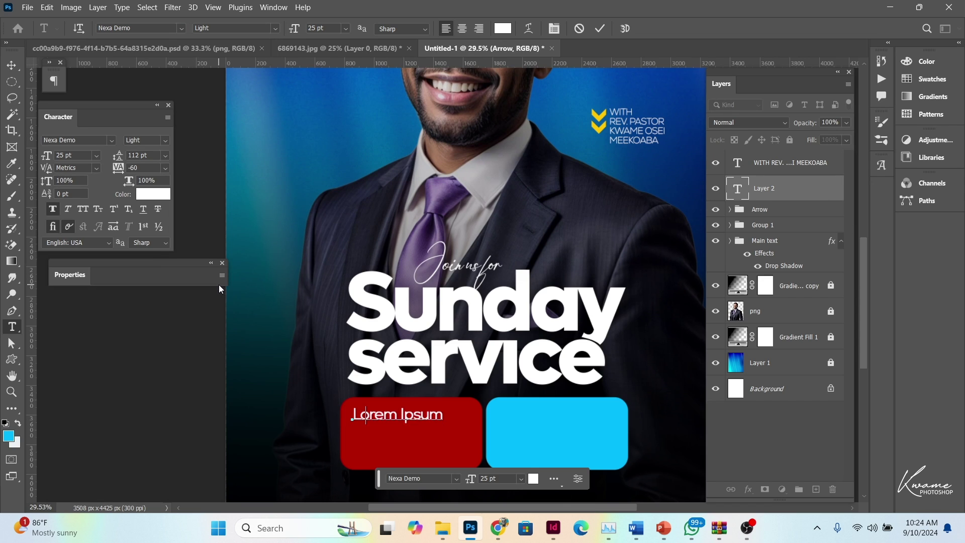
type("MORNING ")
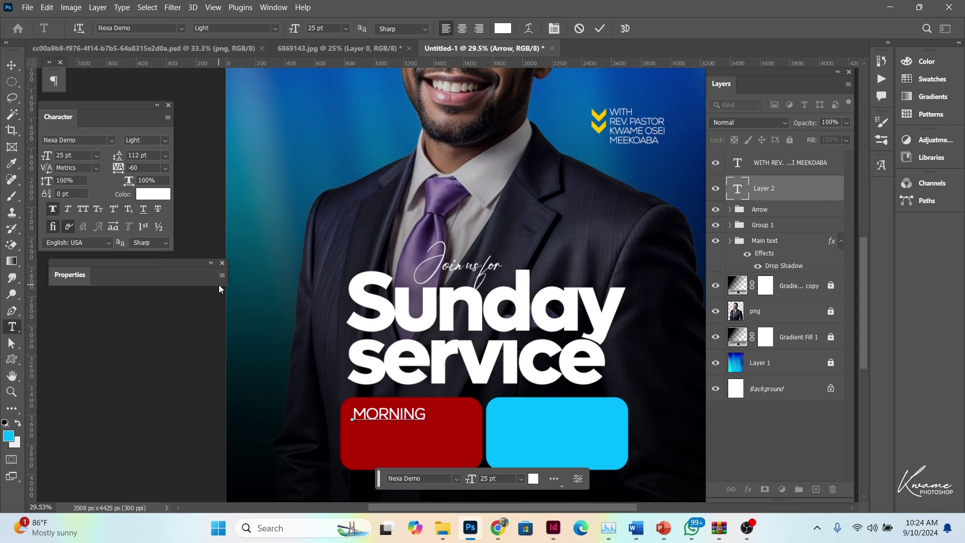
type("THEME ")
type("HO")
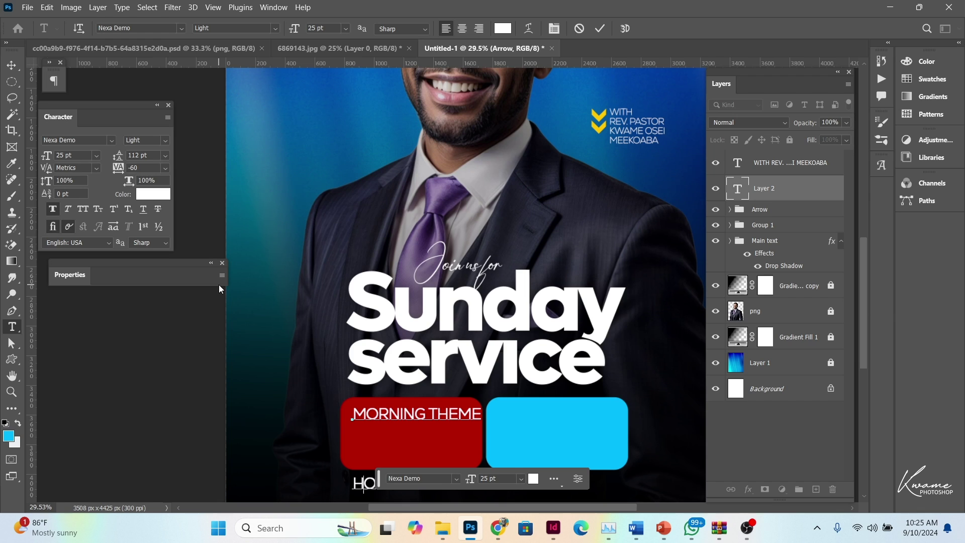
key("BackSpace")
type("ol")
Step: Finish the second line 'Holy Ghost Groove' with auto leading and nudge it into the red box
key("ctrl+a")
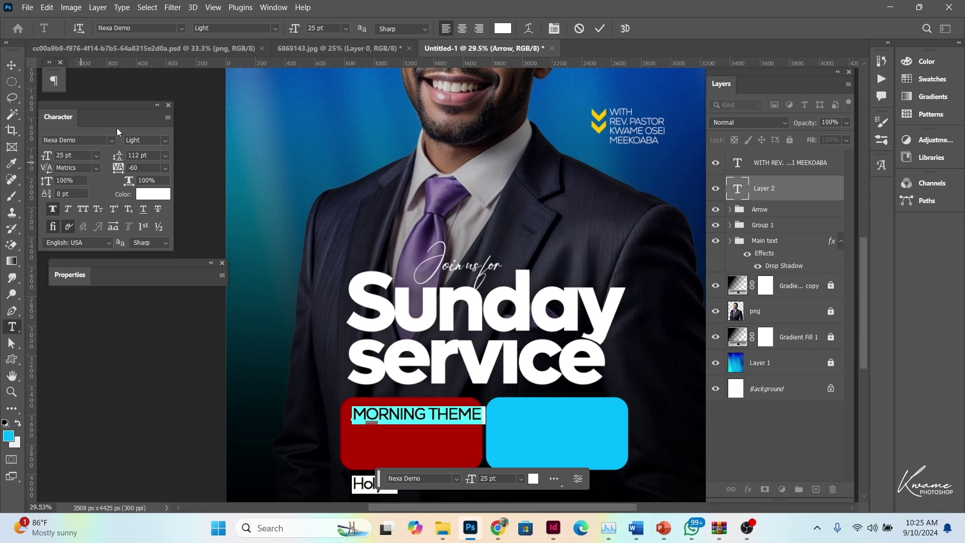
left_click(165, 154)
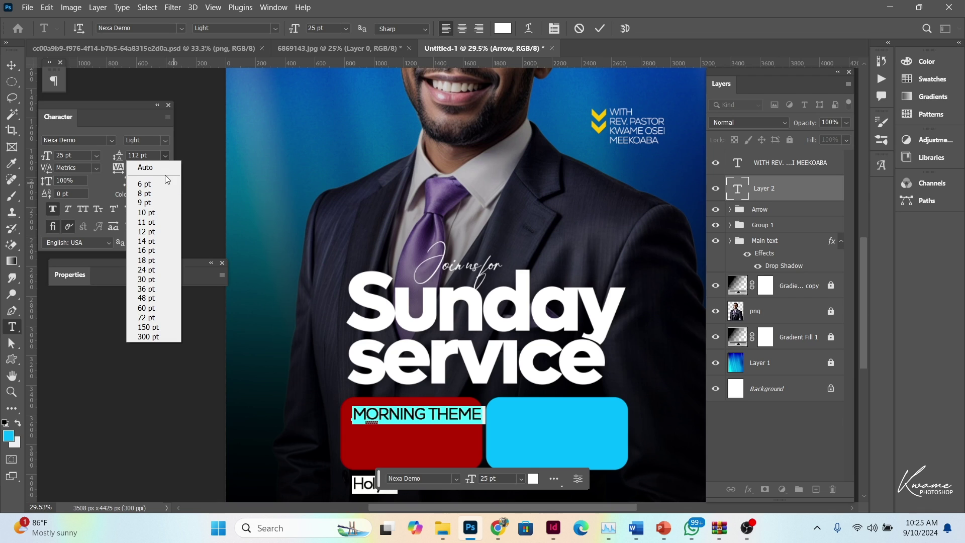
left_click(161, 170)
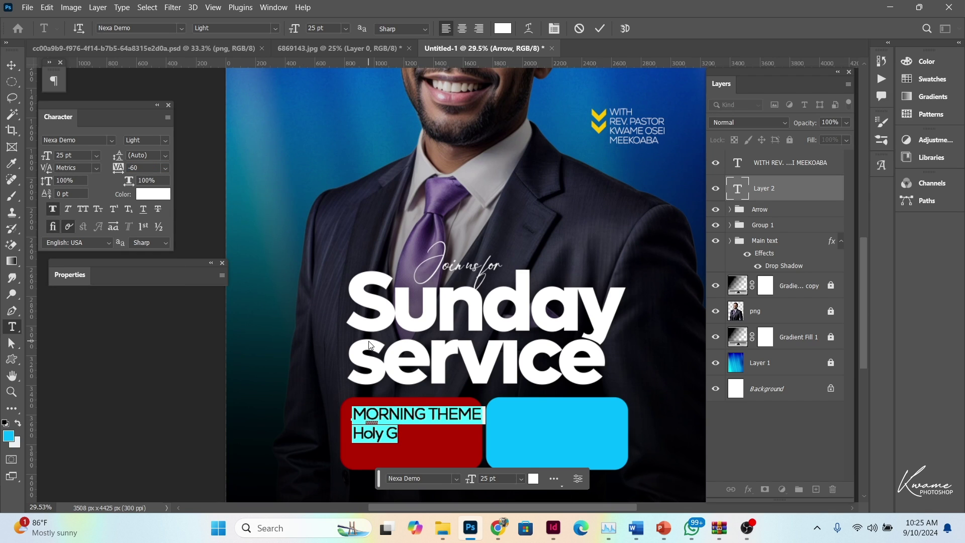
key("Right")
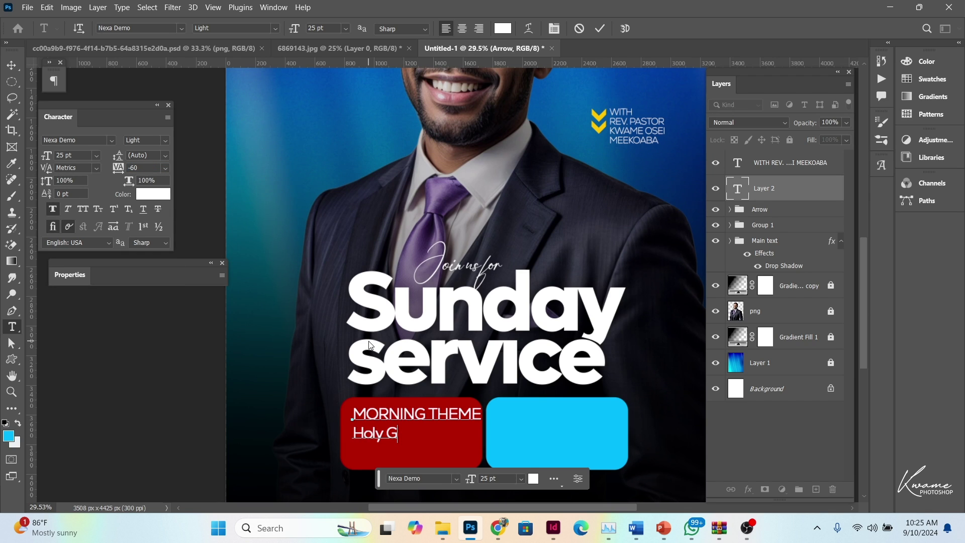
type("hos")
type("t Gr")
type("oo")
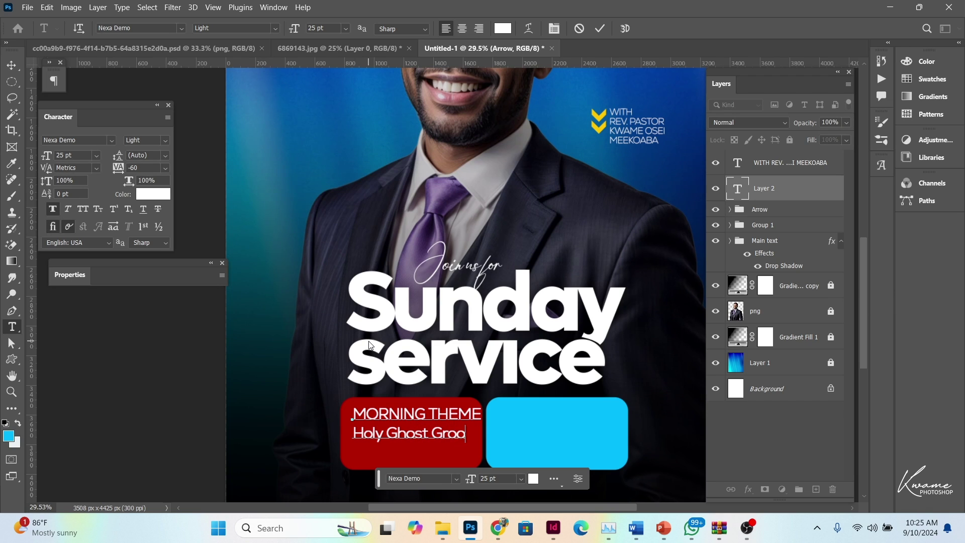
type("ve")
key("ctrl")
left_click_drag(426, 469, 417, 477)
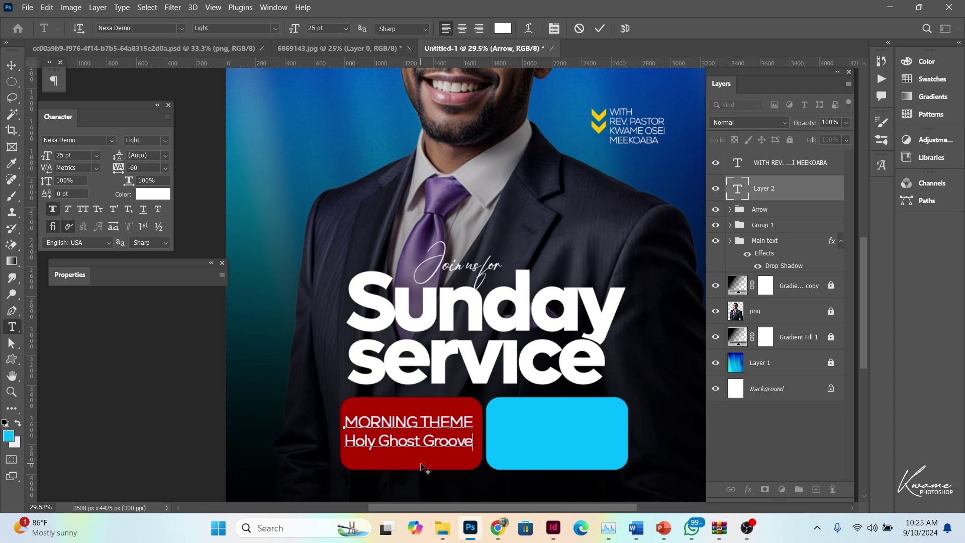
Step: Reduce MORNING THEME to 20 pt, set 24 pt leading, and nudge the text into place
left_click_drag(464, 421, 344, 423)
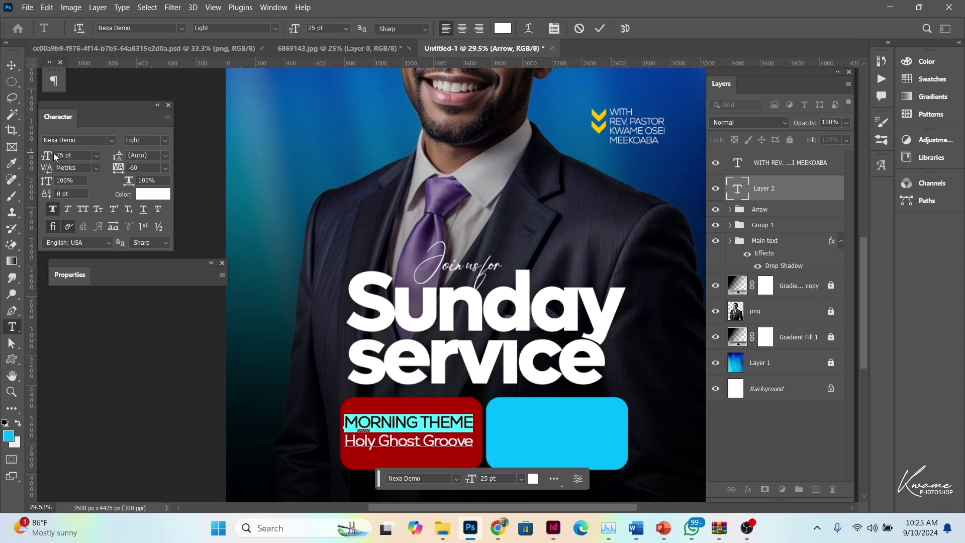
left_click_drag(49, 156, 48, 157)
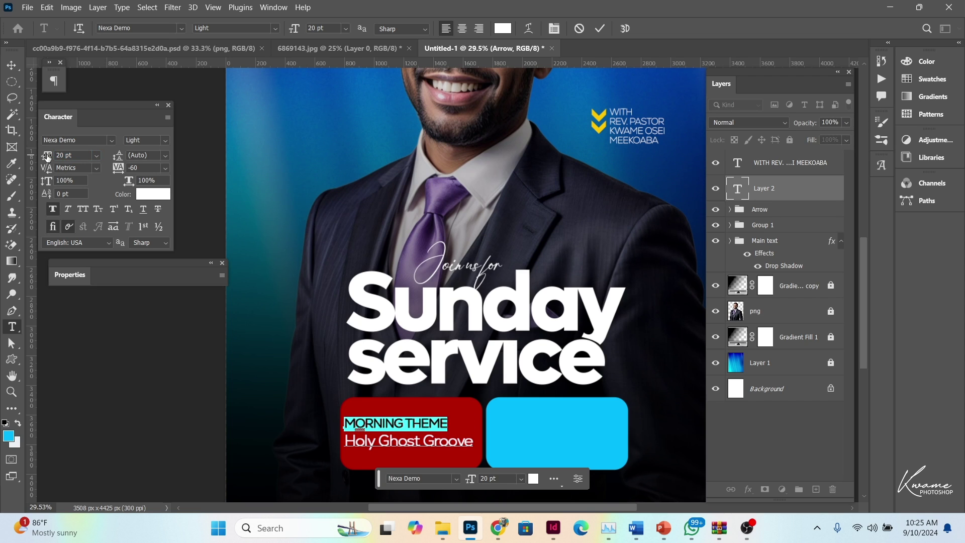
left_click(11, 65)
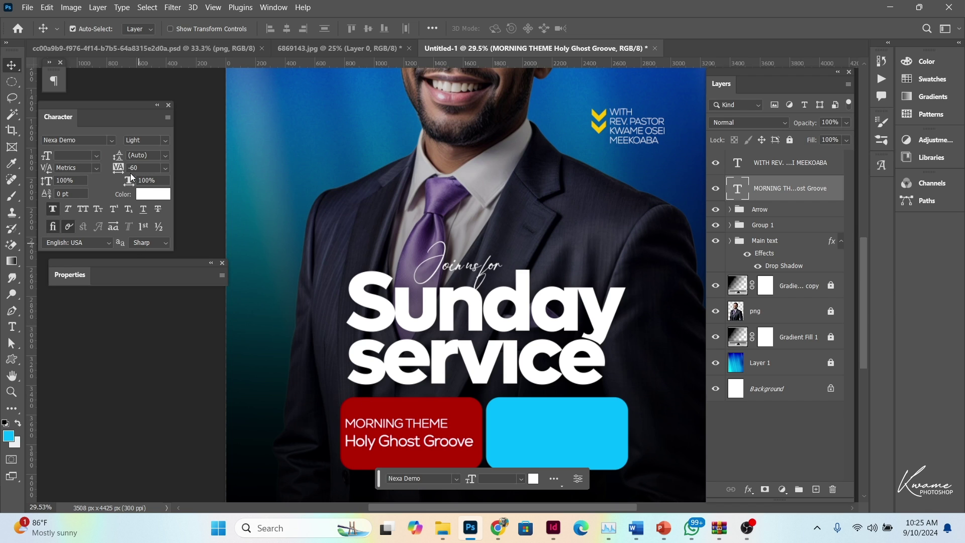
left_click_drag(119, 157, 109, 158)
key("Return")
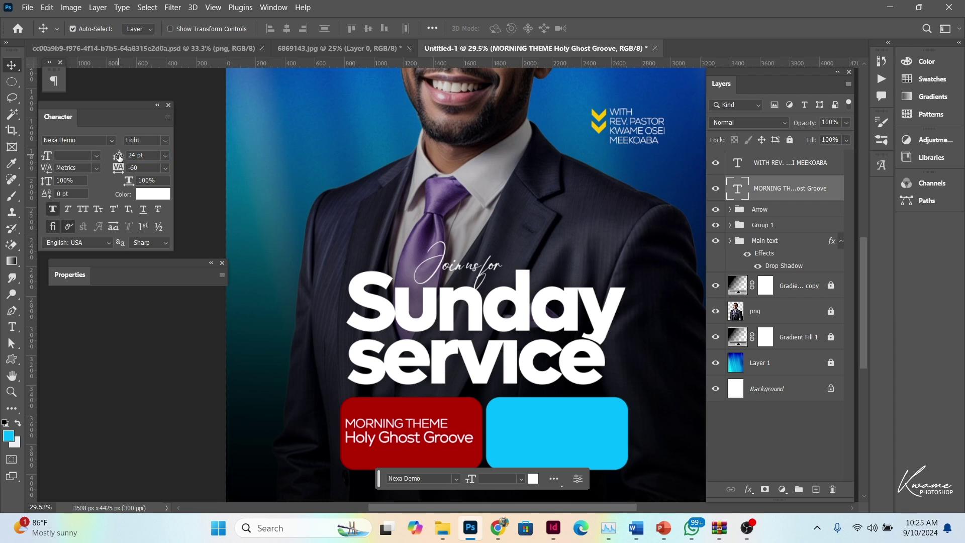
left_click_drag(435, 444, 436, 444)
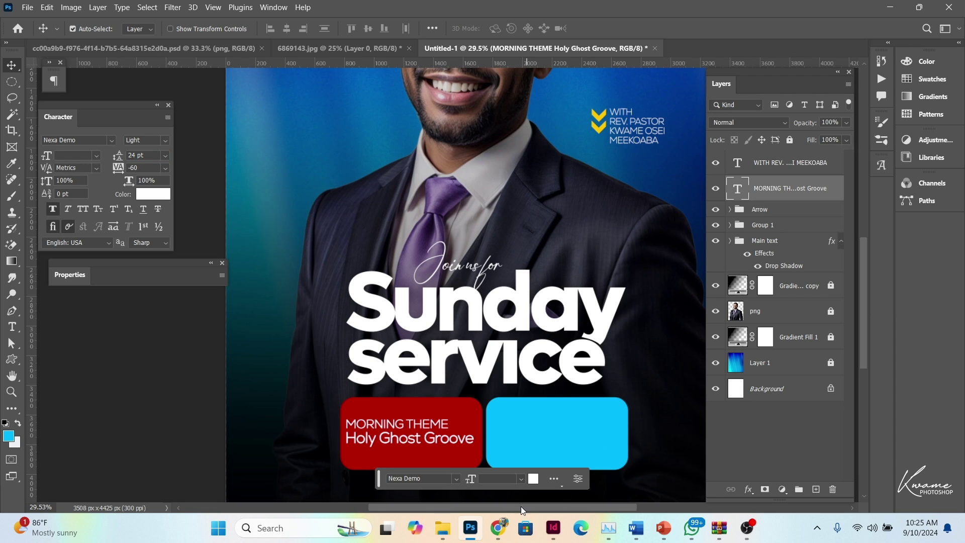
left_click_drag(512, 506, 544, 508)
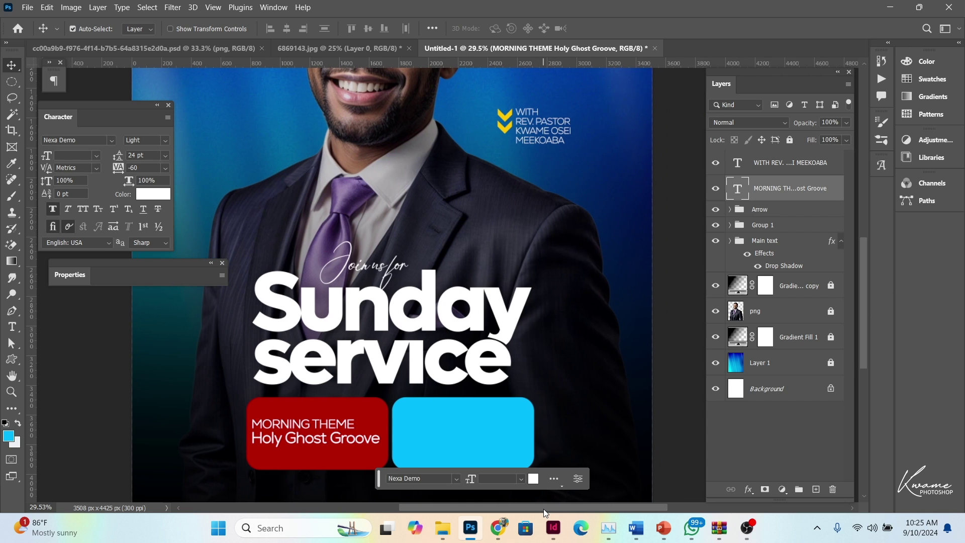
Step: Copy the theme text into the blue box as 'EVENING THEME / Fruitfulness', with Fruitfulness at 27 pt
left_click_drag(300, 436, 451, 436)
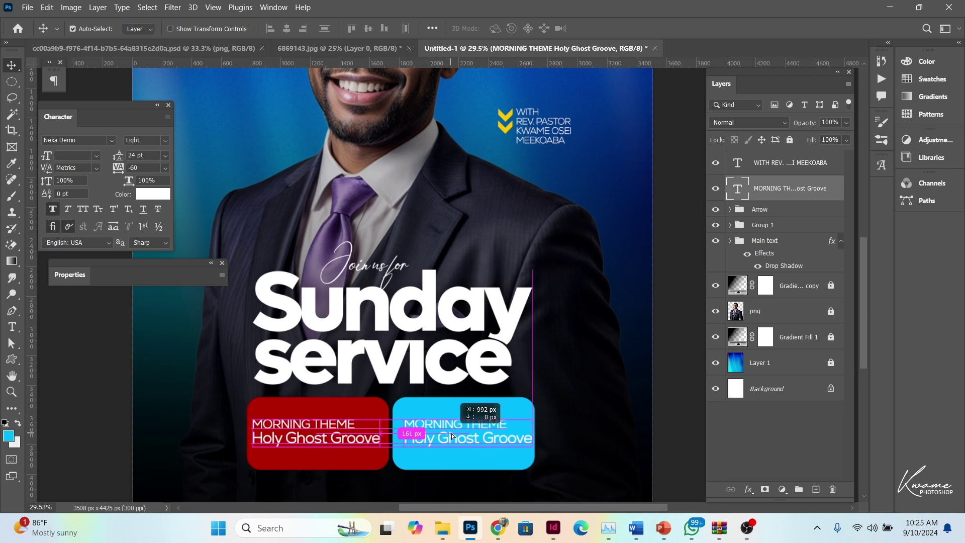
double_click(470, 424)
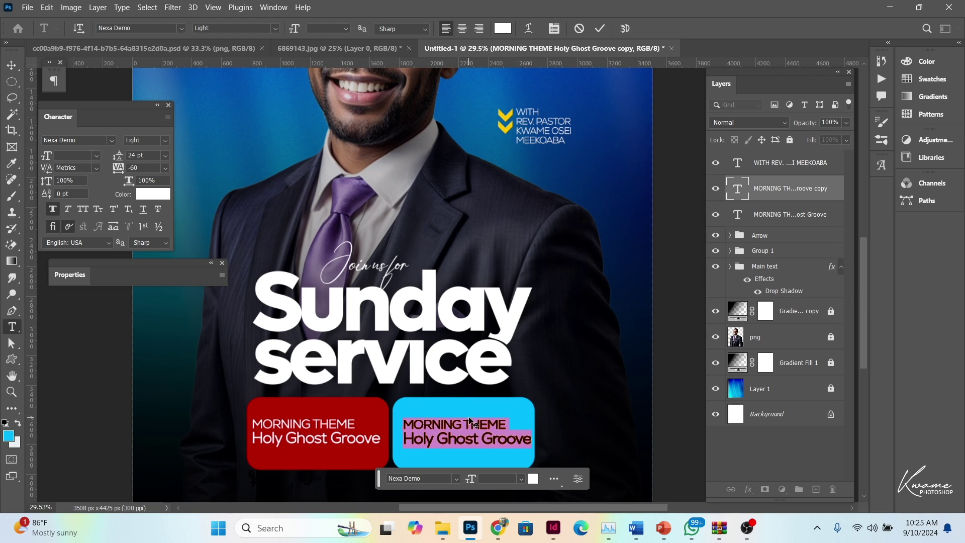
left_click_drag(462, 424, 393, 428)
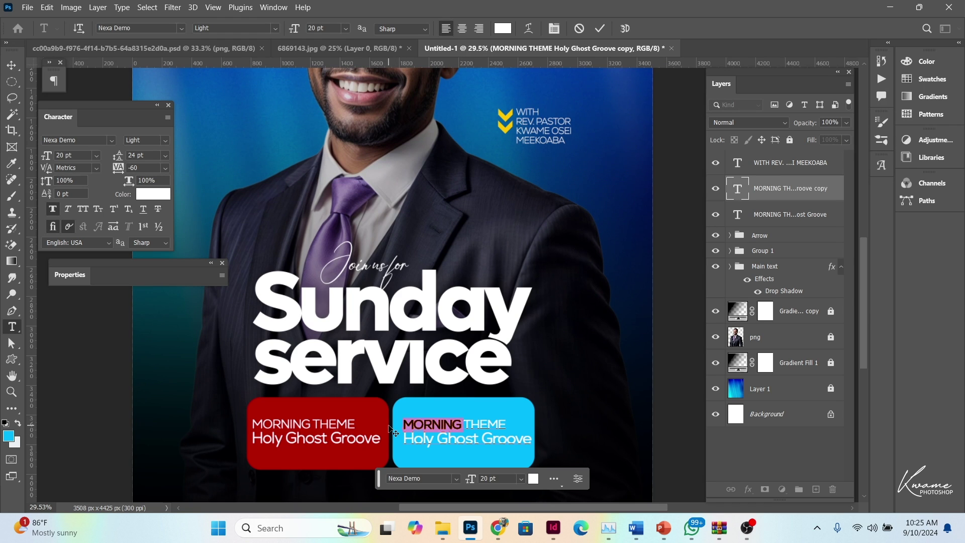
type("E")
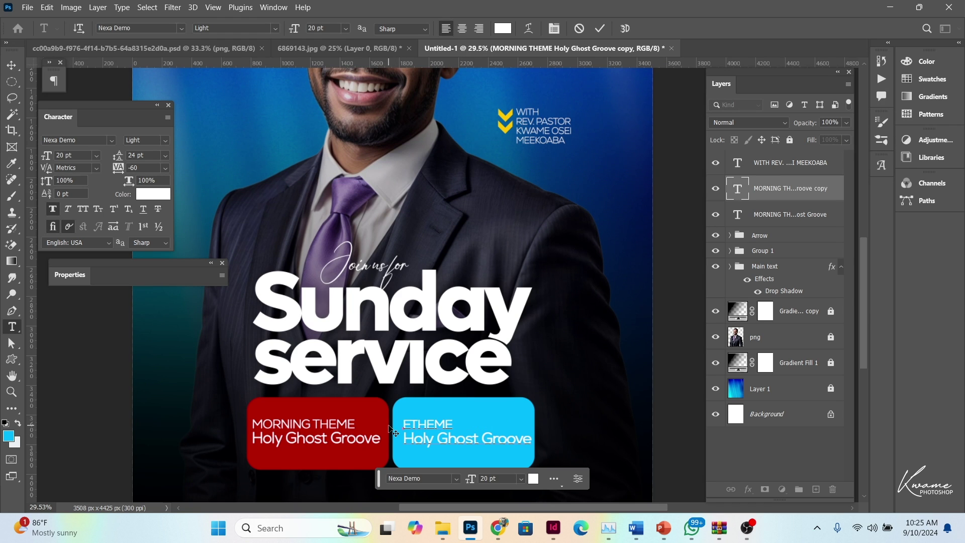
type("VENING")
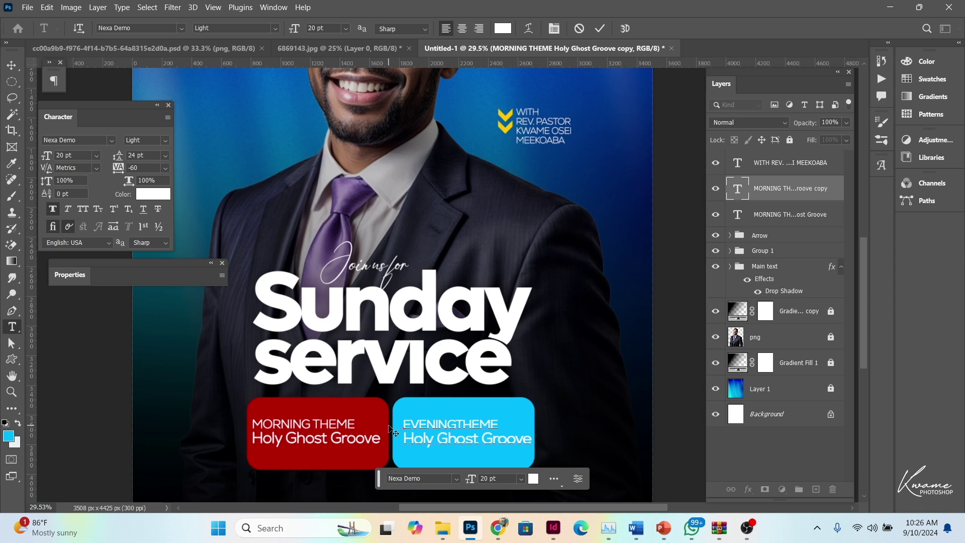
left_click_drag(404, 438, 552, 432)
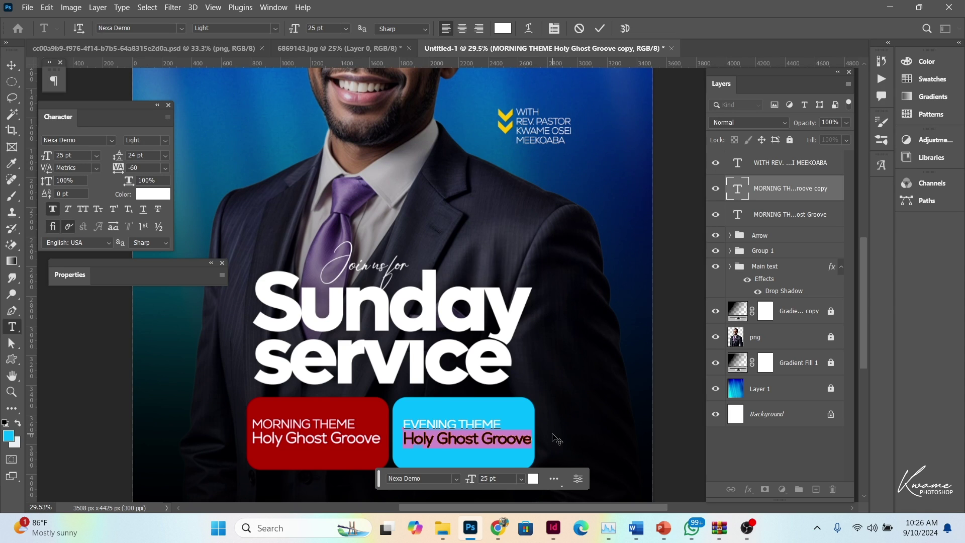
type("Fruitfulness")
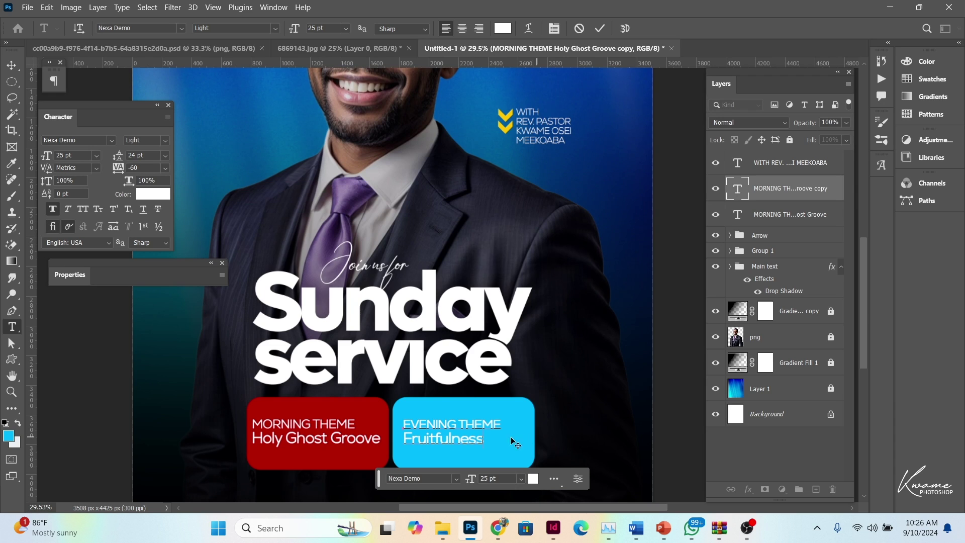
left_click_drag(485, 437, 407, 437)
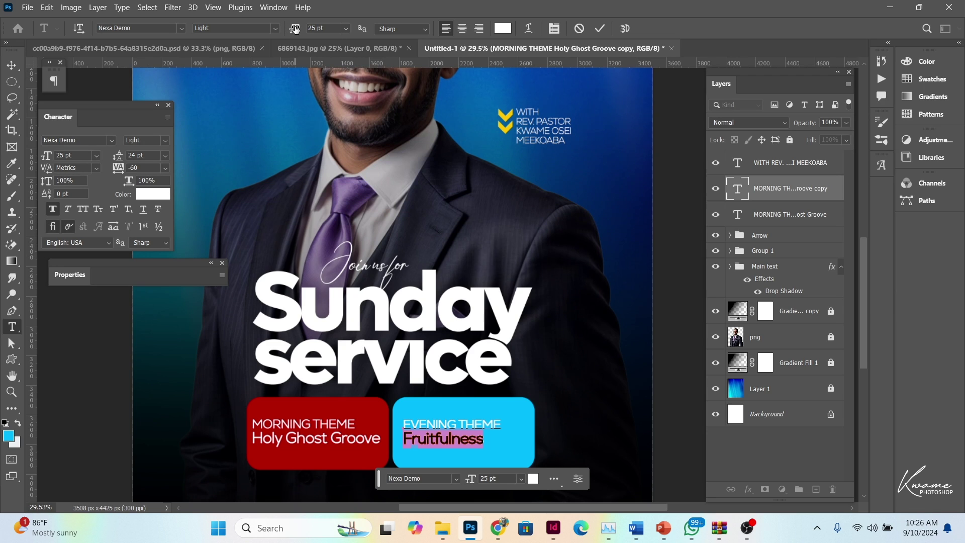
left_click_drag(294, 29, 296, 28)
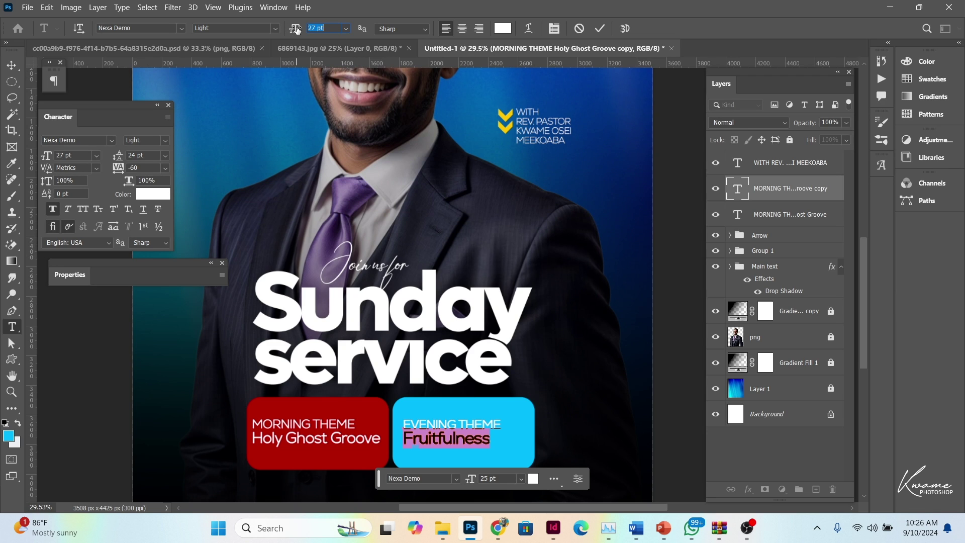
left_click(11, 65)
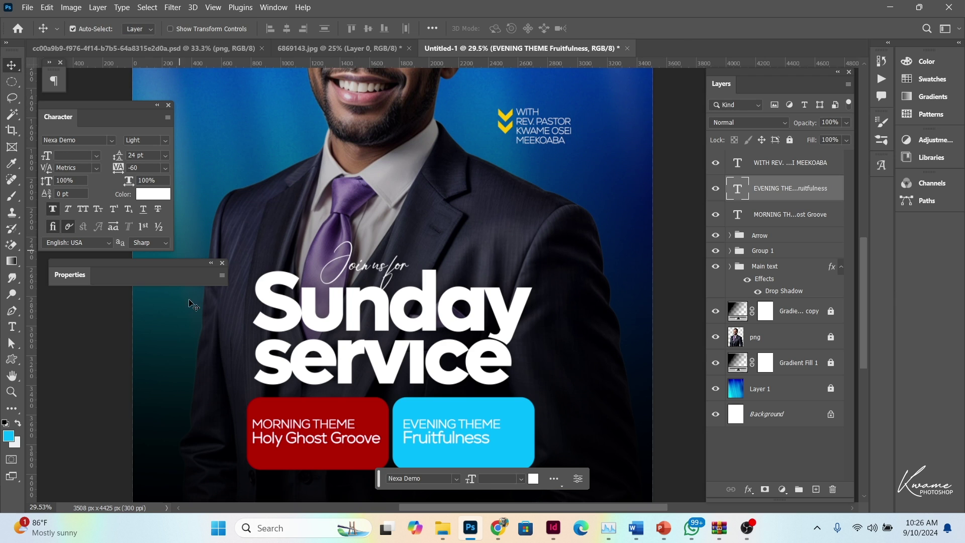
Step: Enlarge the 'Holy Ghost Groove' line of the MORNING THEME text to 27 pt
double_click(285, 437)
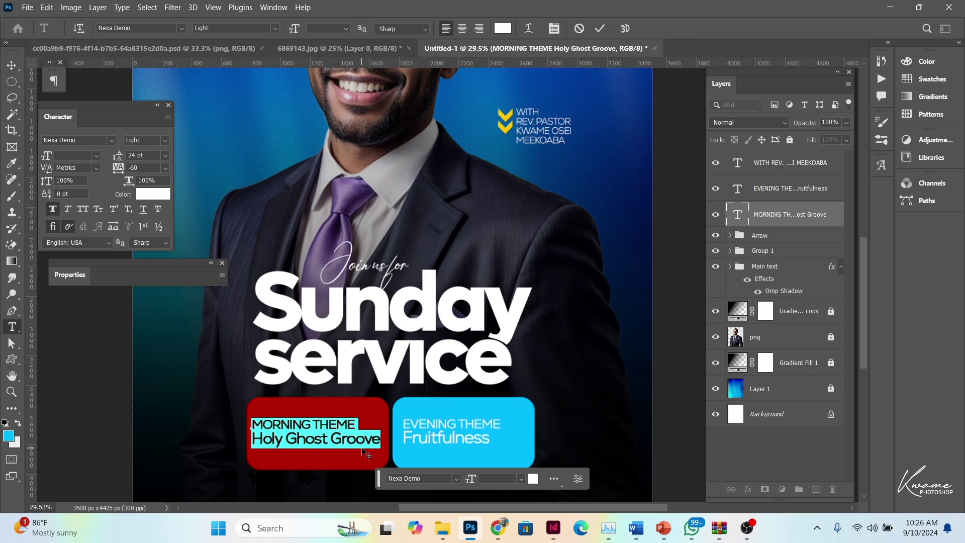
left_click_drag(380, 441, 230, 441)
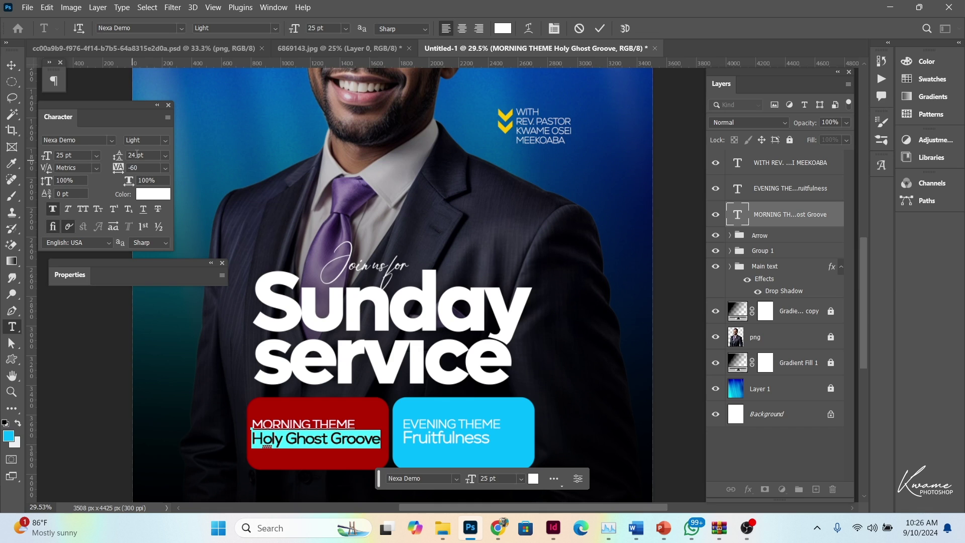
left_click(78, 154)
type("27")
key("Return")
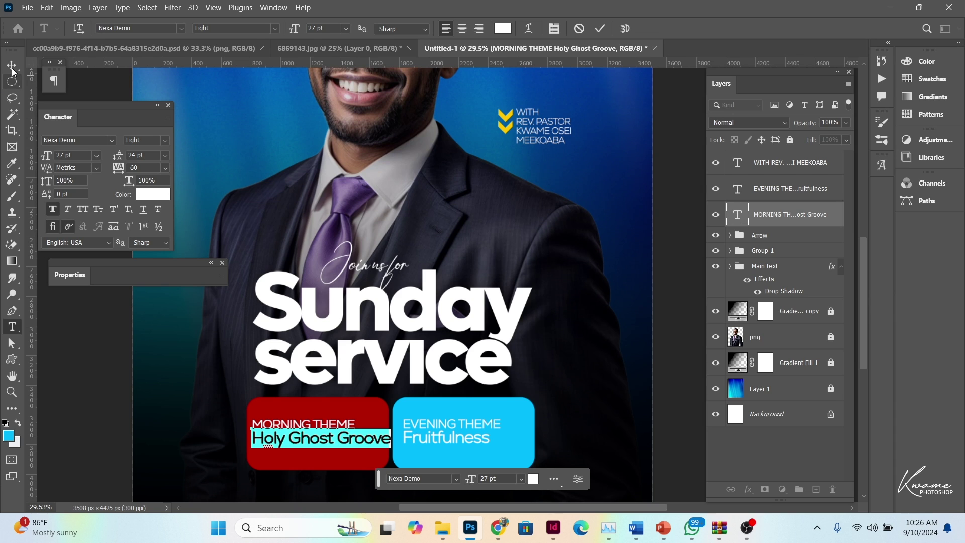
left_click(11, 65)
left_click(315, 465)
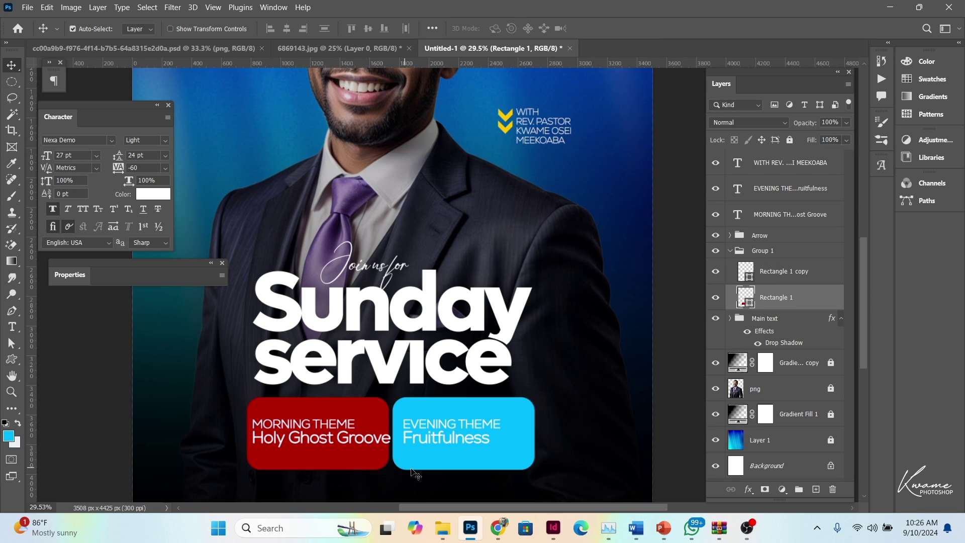
Step: Make both theme boxes wider and shorter, then raise them slightly
left_click(412, 469, "shift")
key("ctrl+t")
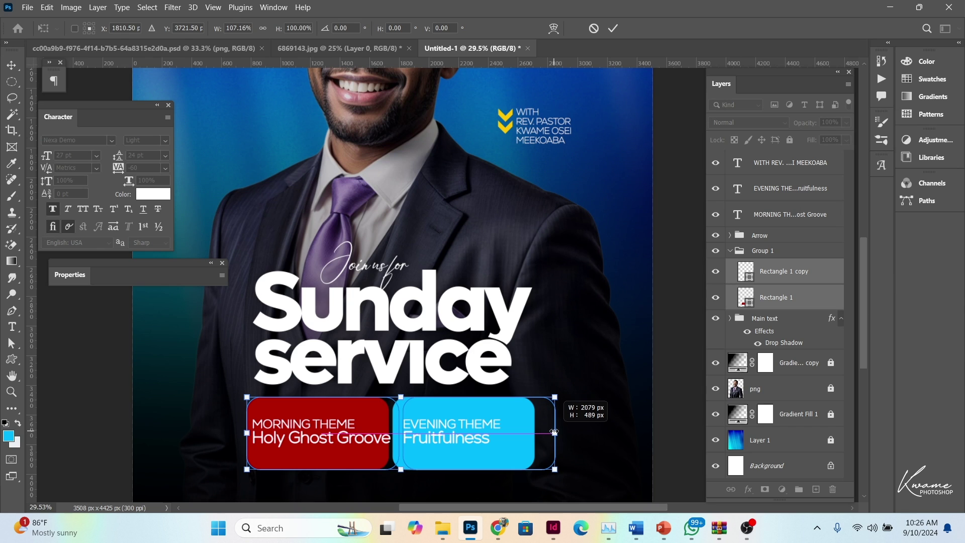
left_click_drag(534, 431, 555, 432)
left_click_drag(401, 397, 395, 408)
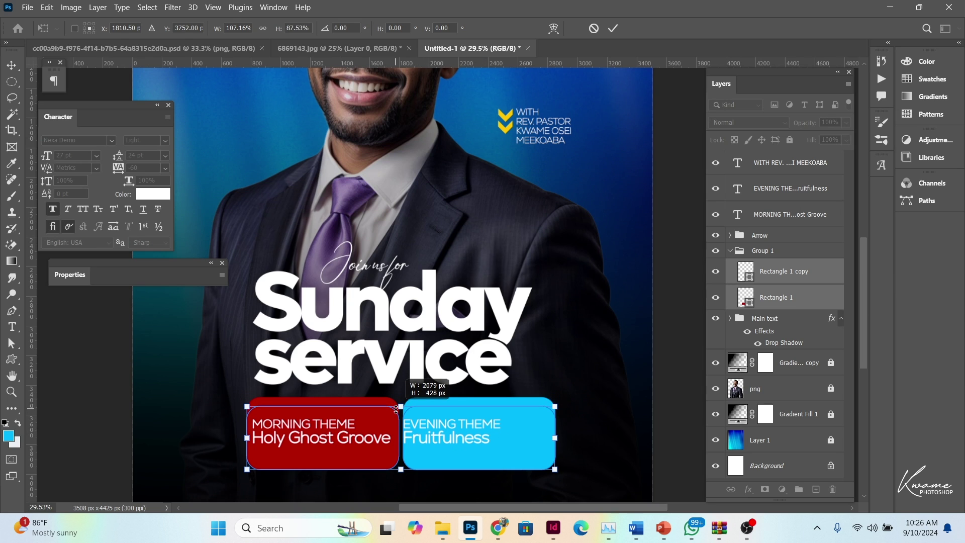
key("Return")
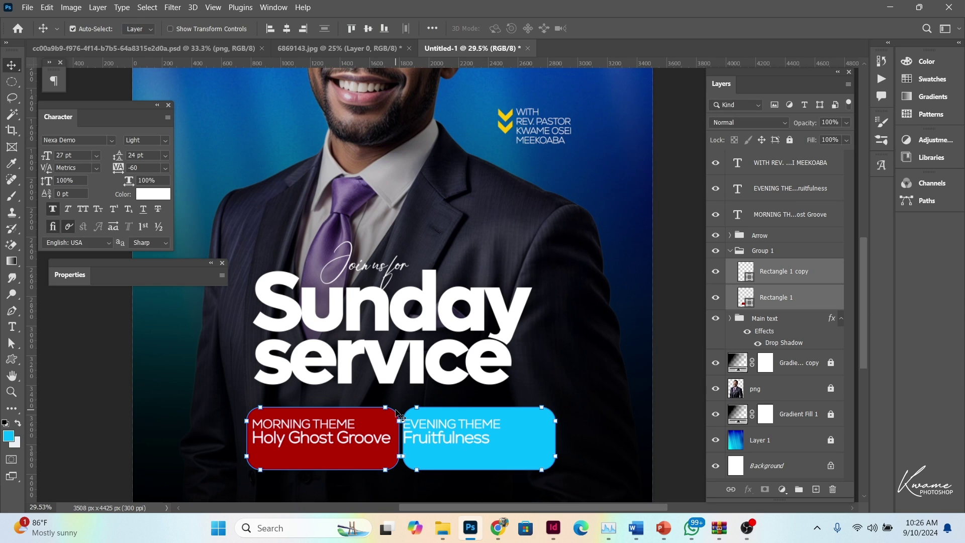
left_click_drag(348, 454, 348, 444)
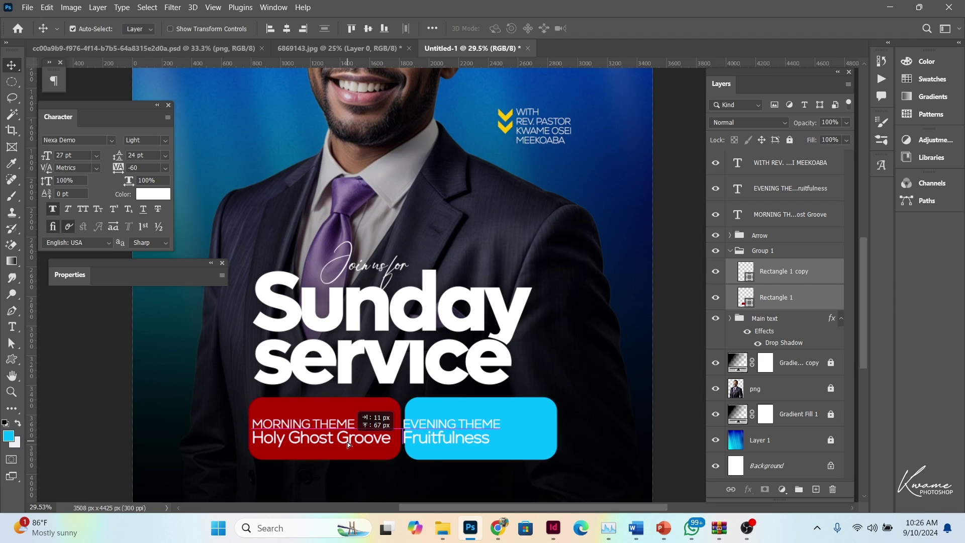
left_click(346, 474)
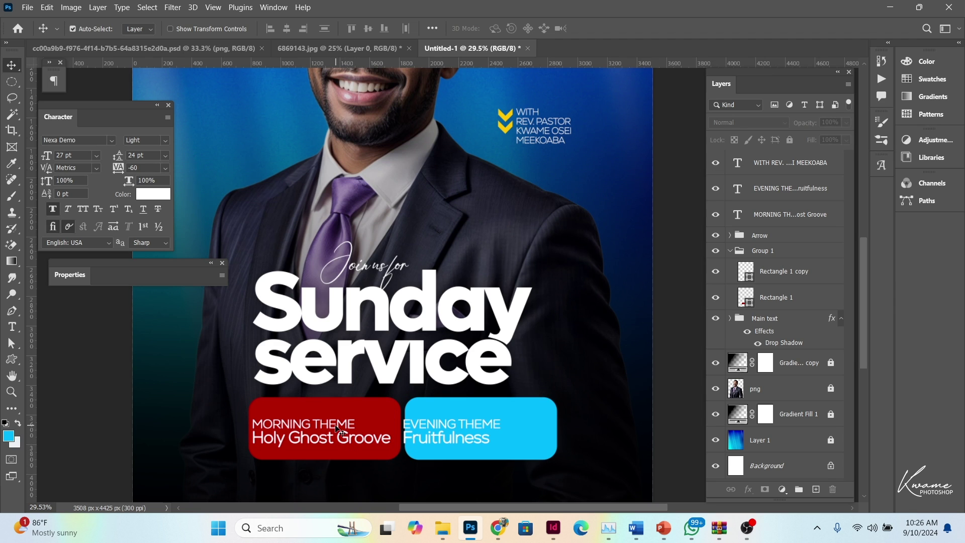
Step: Re-center the EVENING THEME and MORNING THEME texts inside their boxes
left_click(337, 428)
left_click_drag(433, 438, 465, 440)
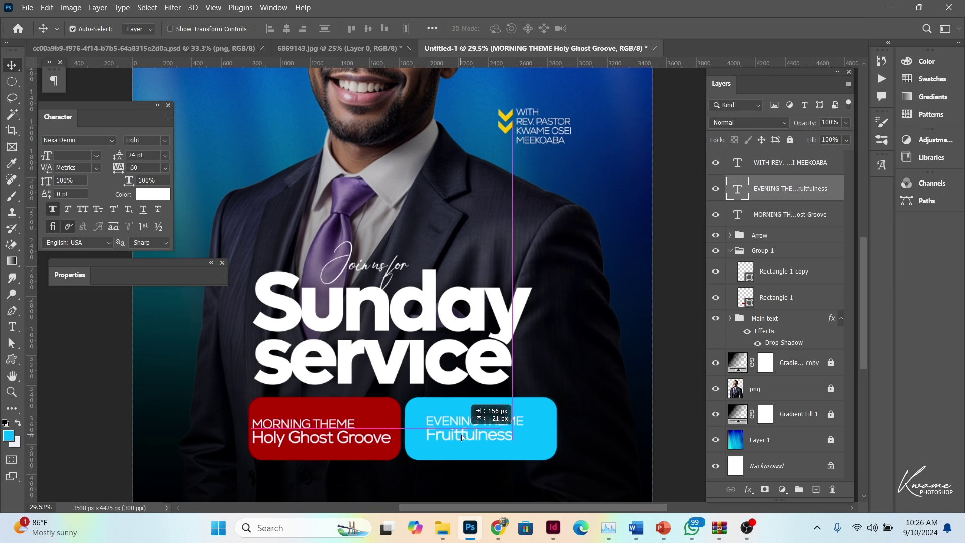
left_click(537, 436)
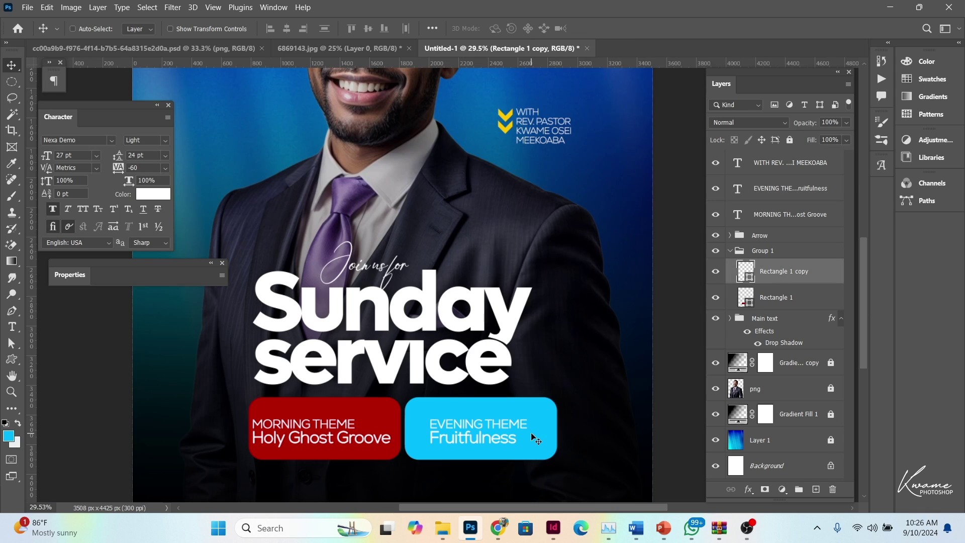
key("ctrl+t")
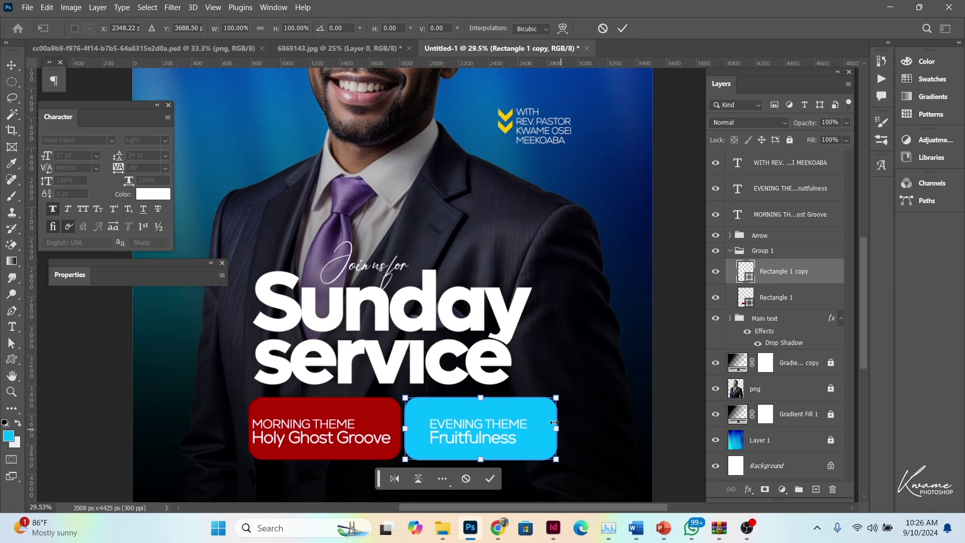
key("Return")
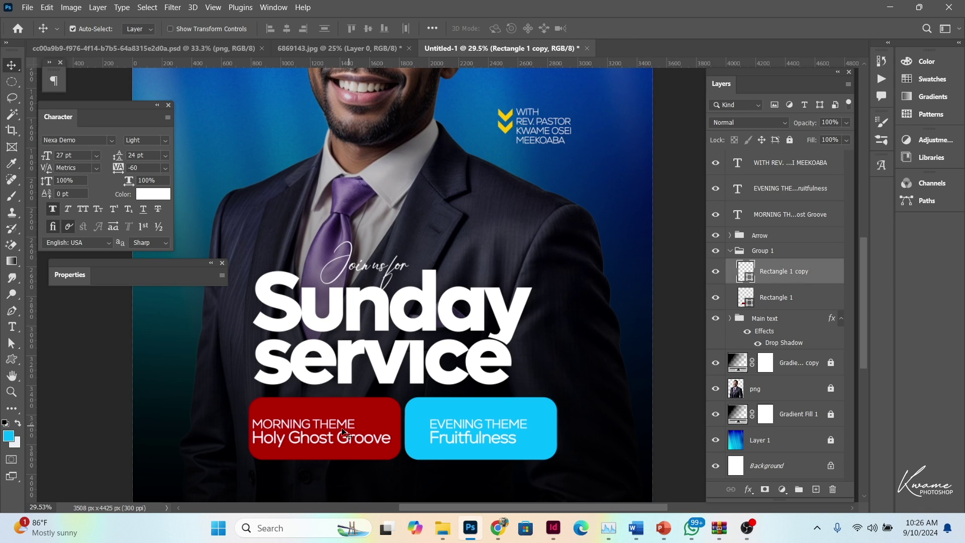
left_click_drag(342, 431, 341, 430)
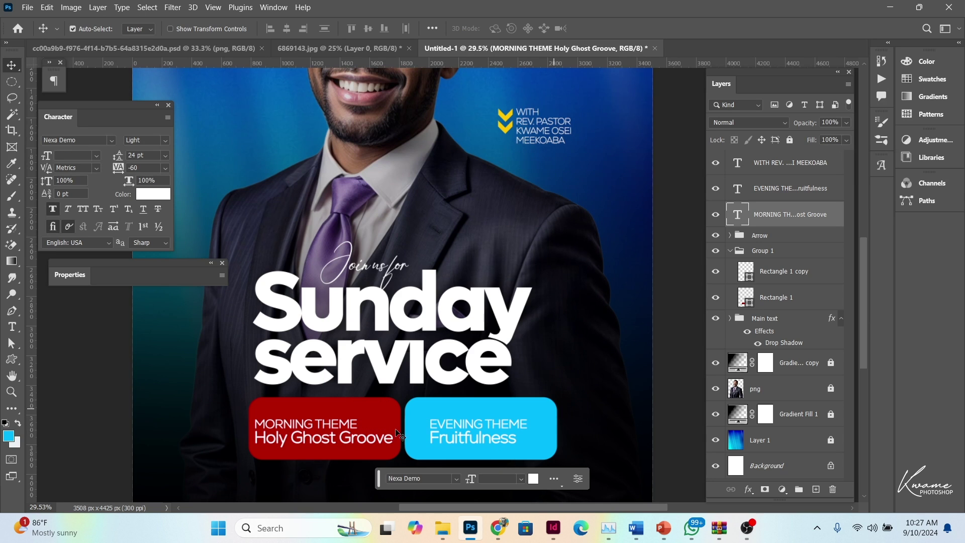
left_click(372, 407)
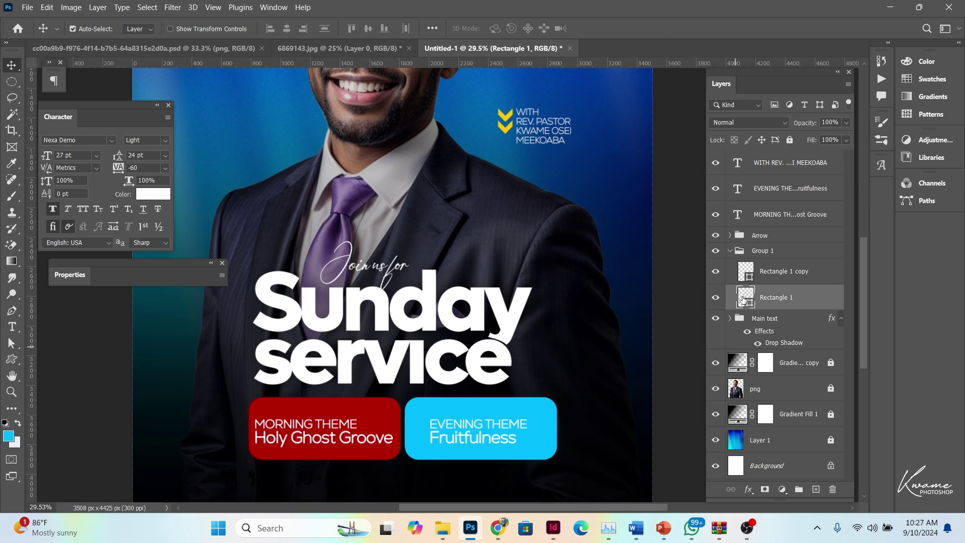
Step: Darken the red morning-theme box fill to #990000
double_click(742, 297)
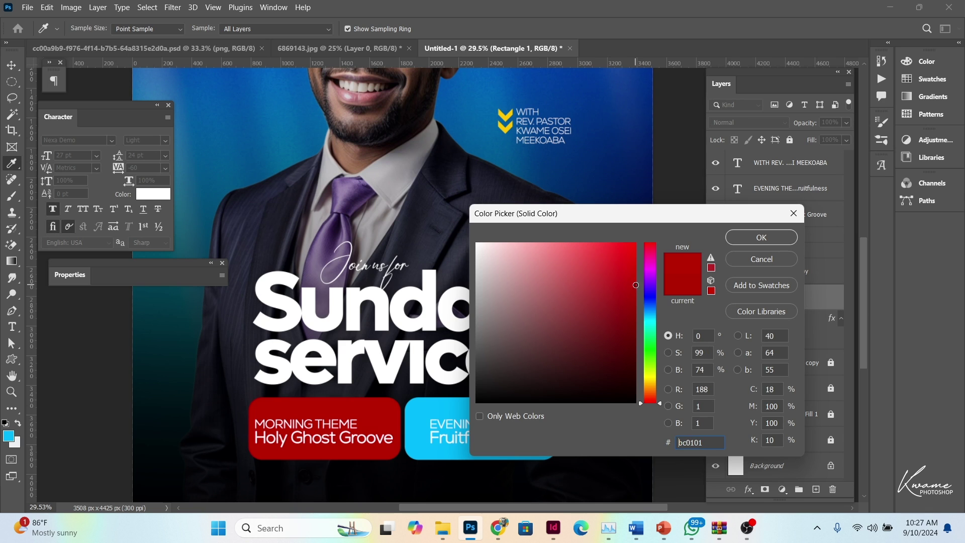
type("990000")
key("Return")
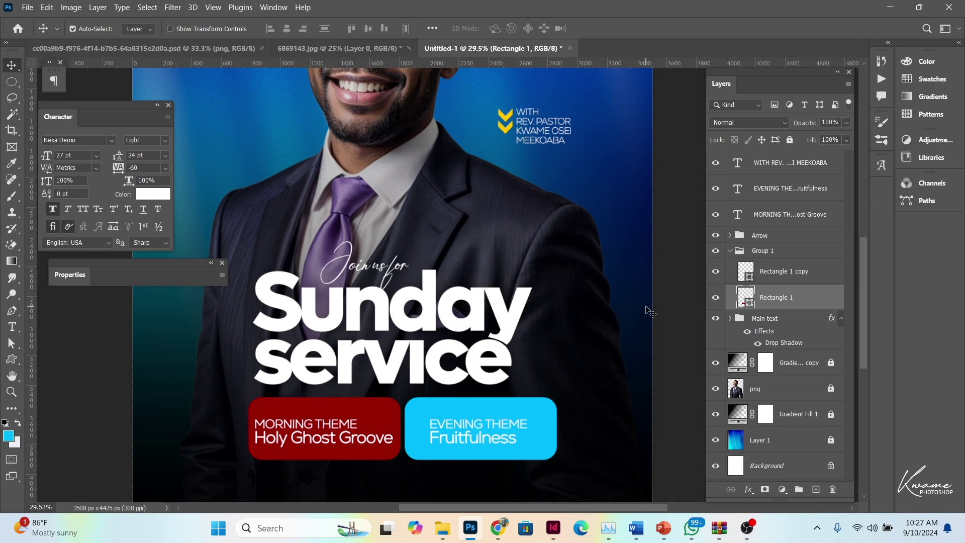
Step: Recolour the evening-theme box to a deeper blue, #009cff
left_click(548, 425)
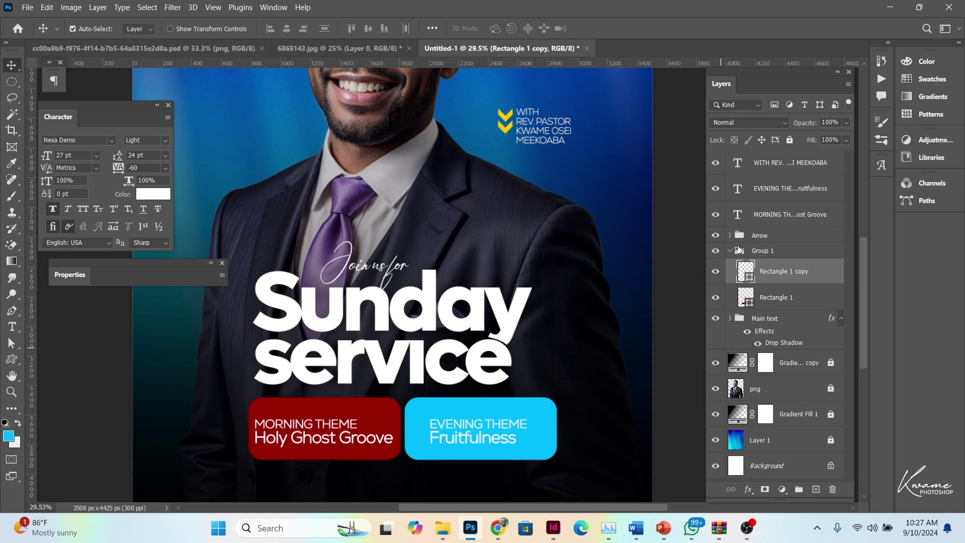
double_click(740, 267)
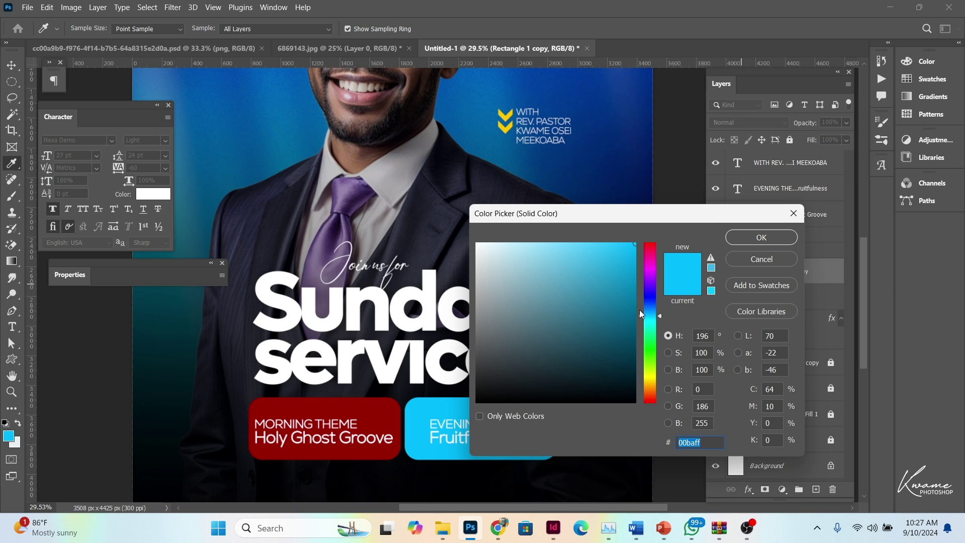
left_click_drag(640, 315, 640, 311)
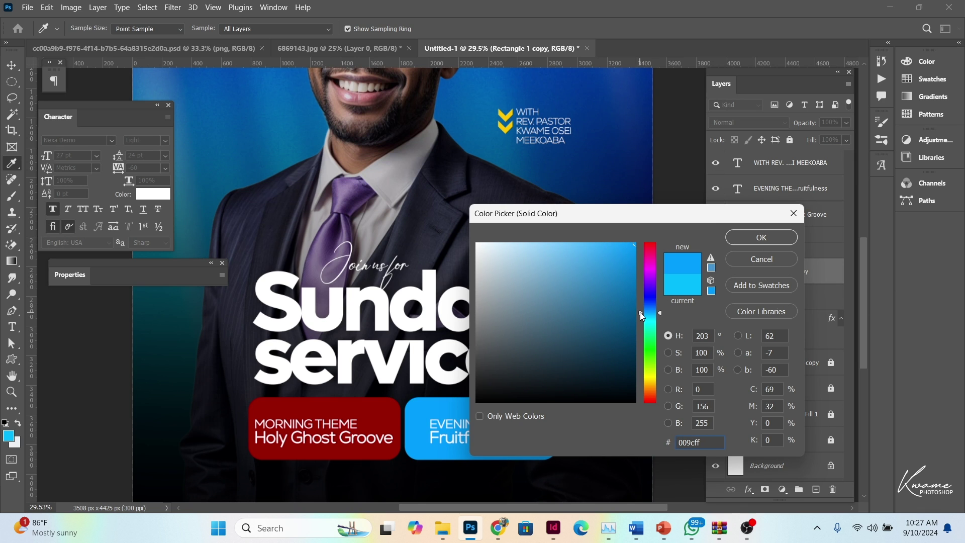
key("Return")
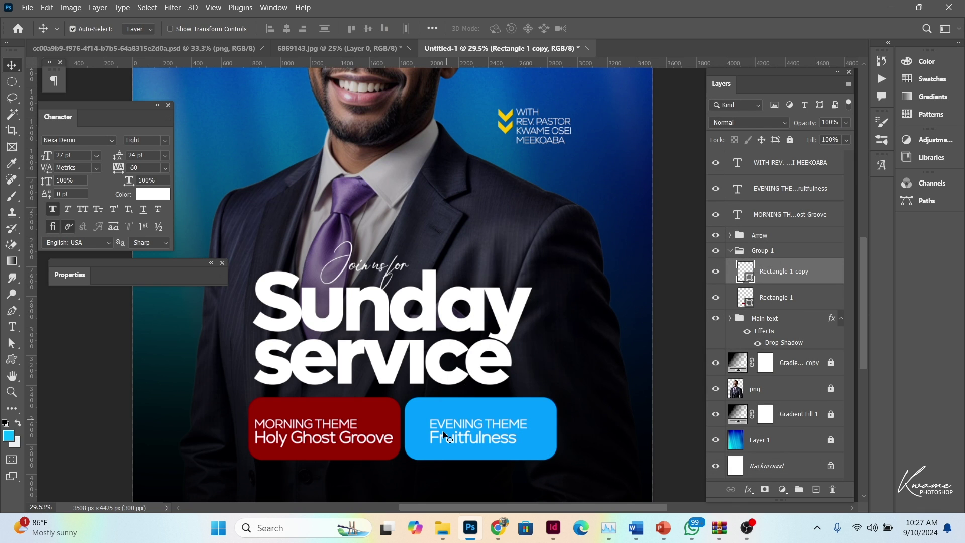
scroll(445, 437, "down", 2)
scroll(445, 437, "down", 2)
scroll(445, 436, "down", 2)
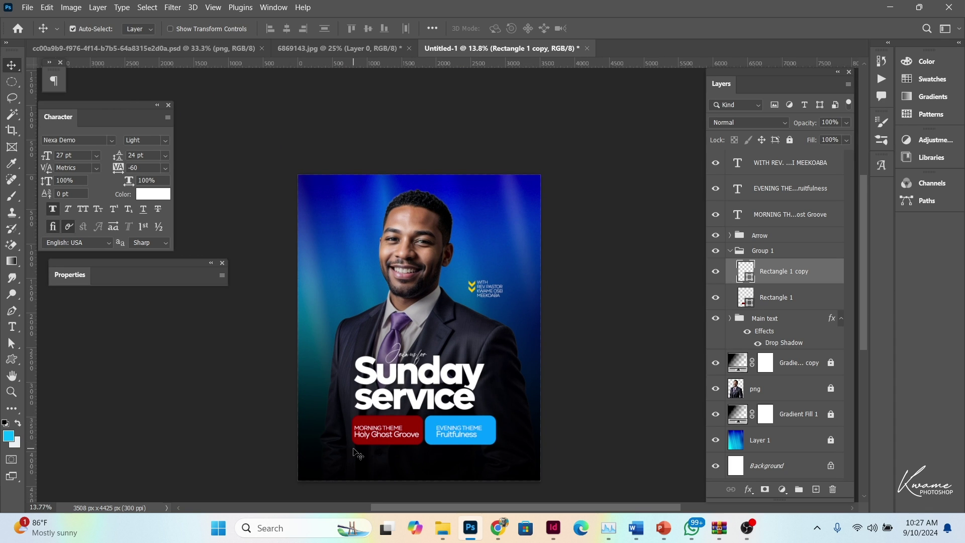
Step: Scale both theme boxes and their texts down together to about 92%
mouse_move(355, 447)
left_mouse_down()
mouse_move(460, 430)
mouse_move(485, 441)
left_mouse_up()
key("ctrl+t")
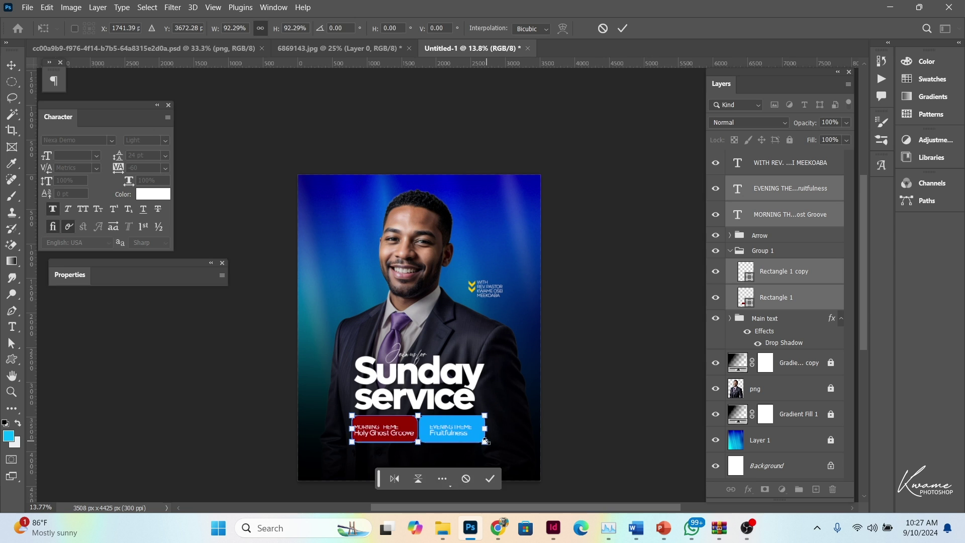
key("Return")
scroll(448, 455, "up", 3)
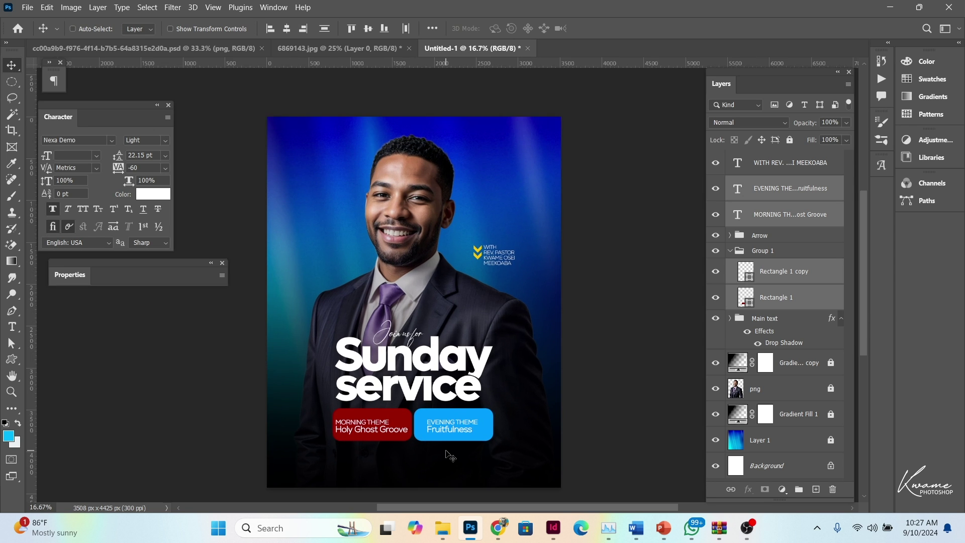
scroll(449, 455, "up", 1)
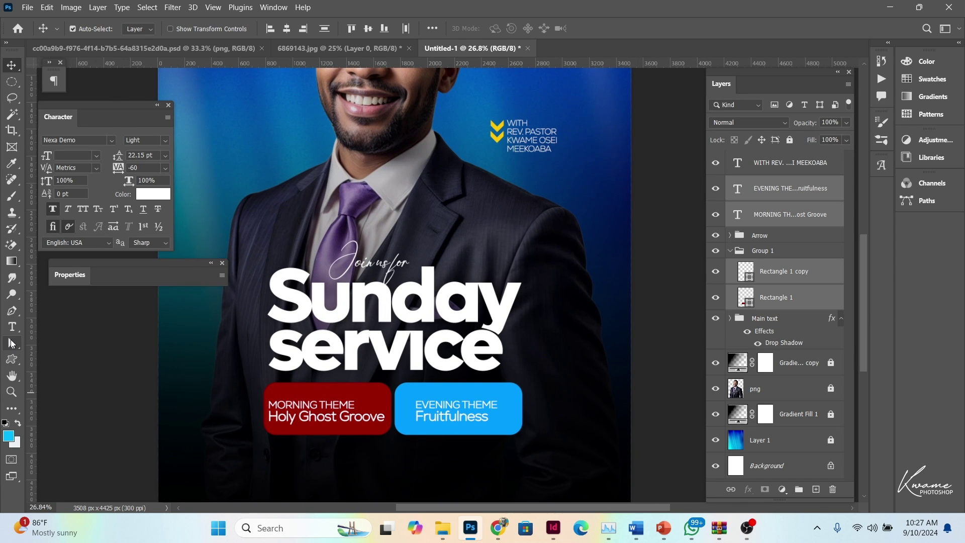
right_click(7, 365)
left_click(55, 361)
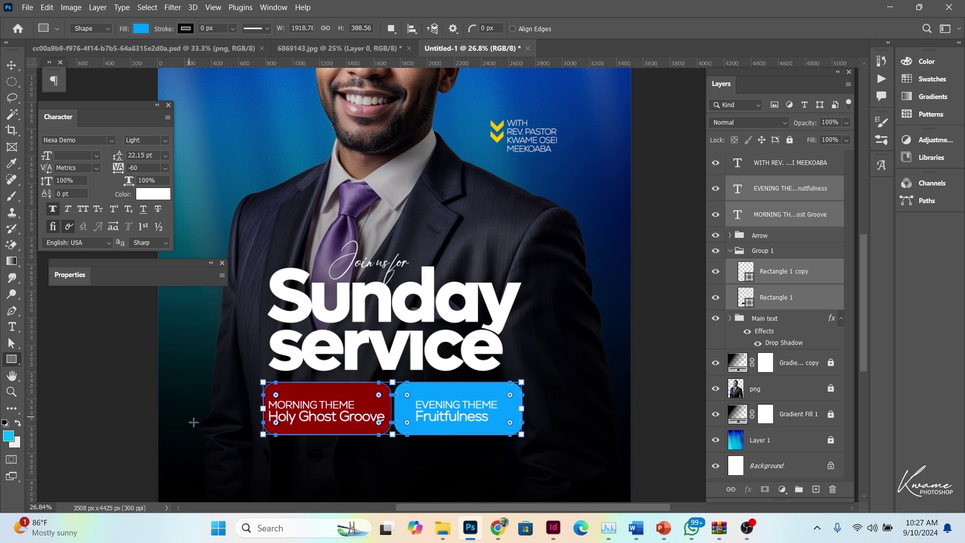
Step: Draw a thin white bar under the theme boxes, then undo its colour and position changes
left_click_drag(238, 448, 536, 447)
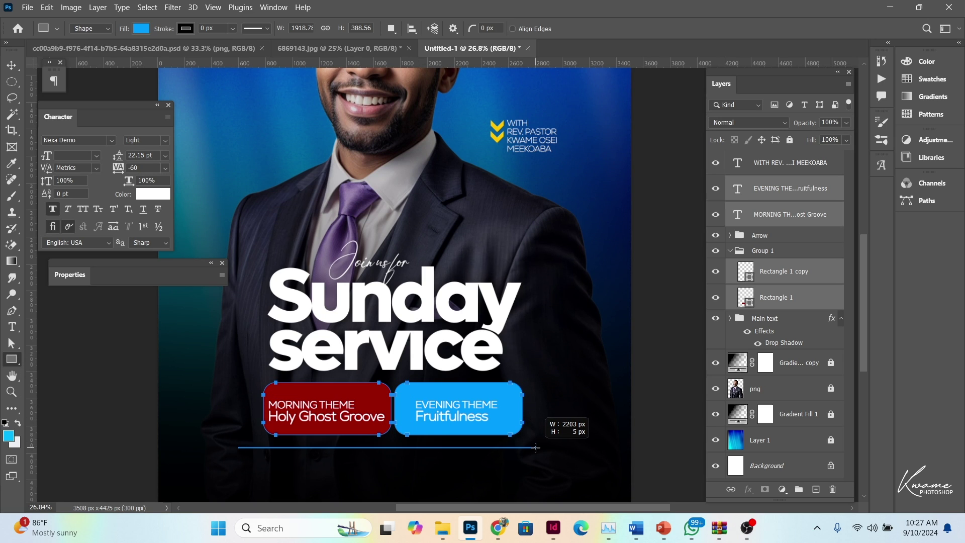
left_click_drag(535, 447, 556, 447)
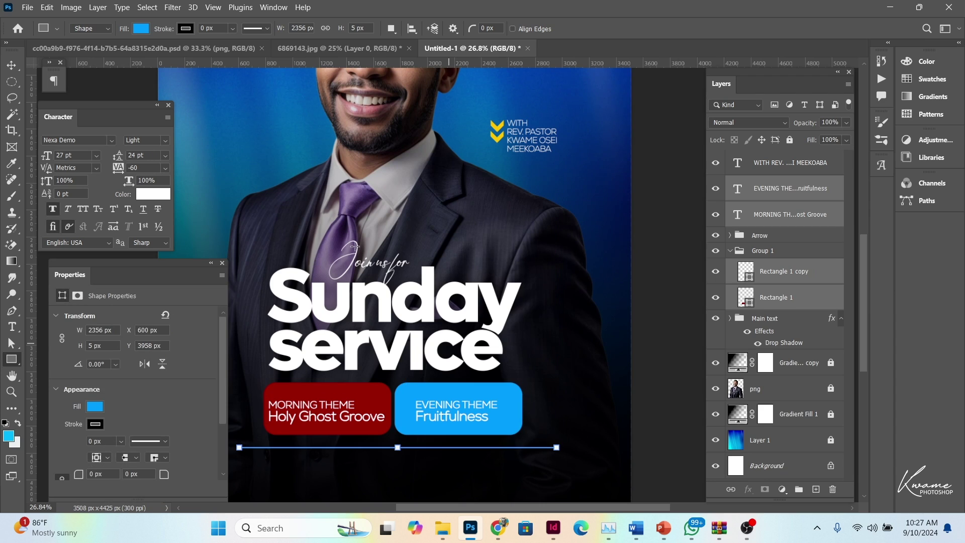
left_click(139, 29)
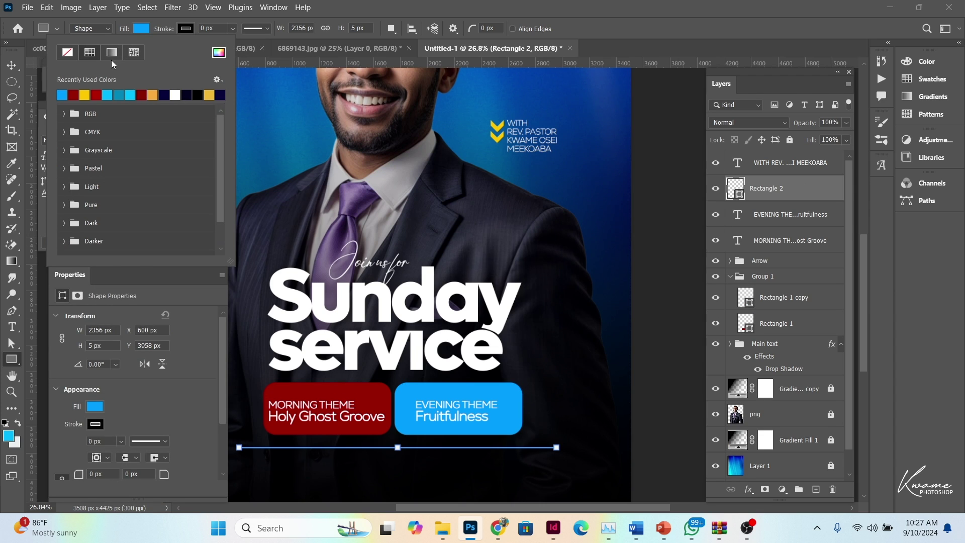
left_click(175, 95)
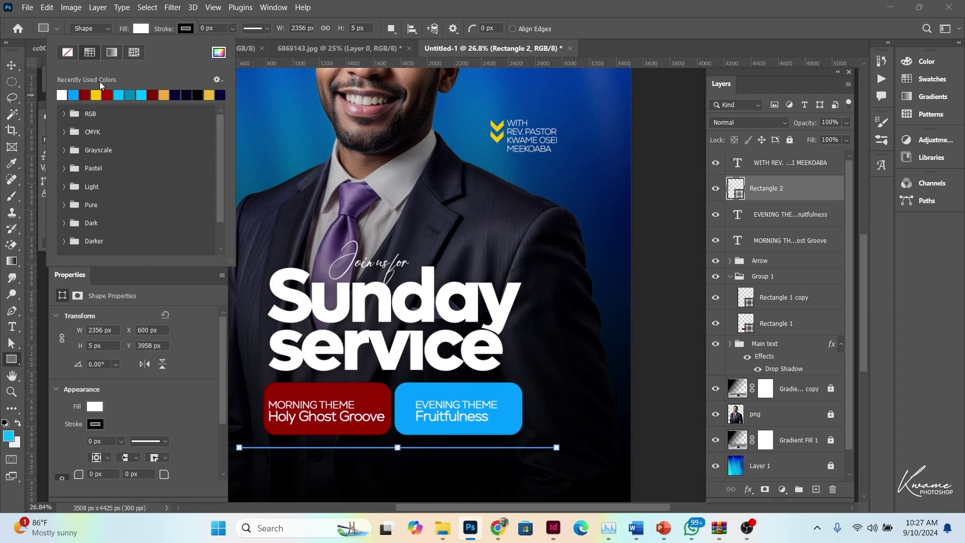
left_click(20, 63)
key("Up")
key("Up")
key("Up")
key("Up")
key("Up")
key("Up")
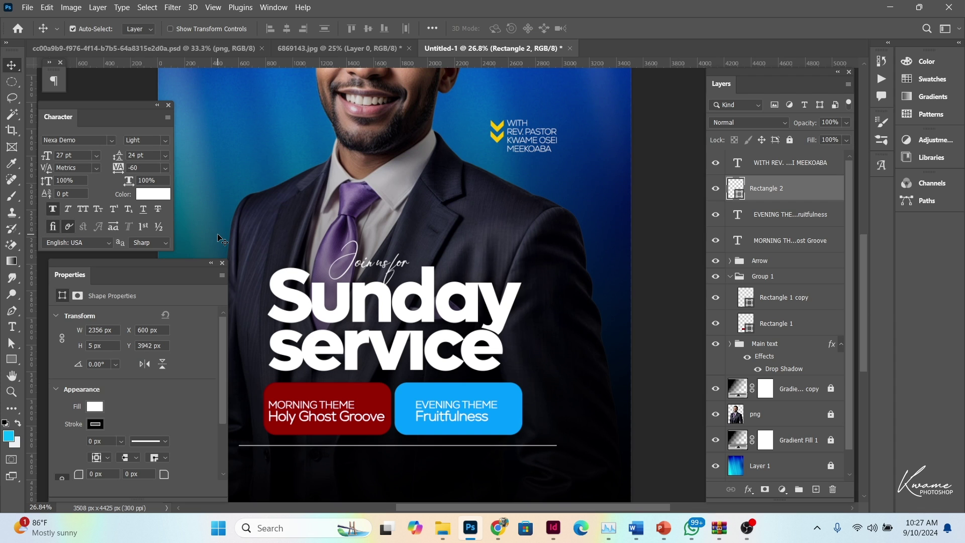
key("Left")
key("Left")
key("Left")
key("Up")
key("Up")
key("Up")
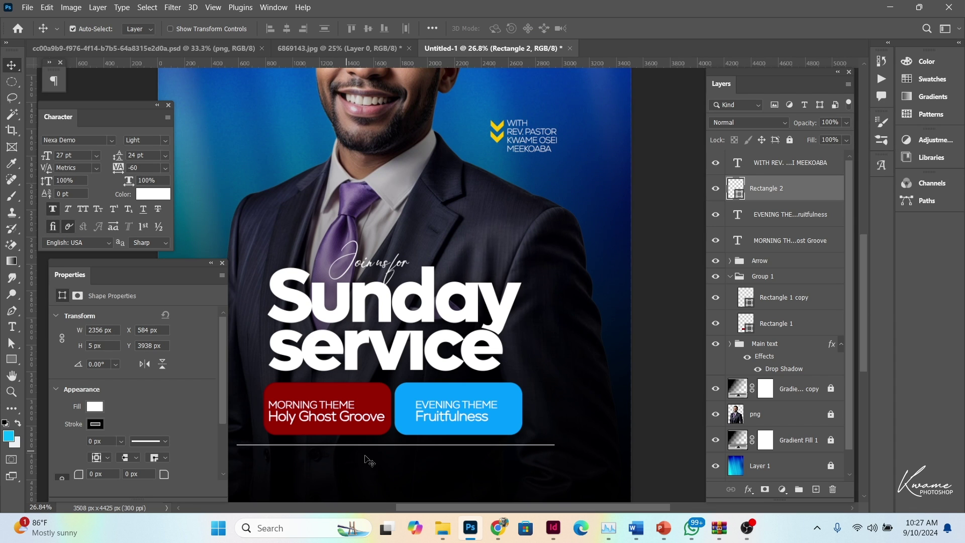
scroll(387, 467, "up", 3)
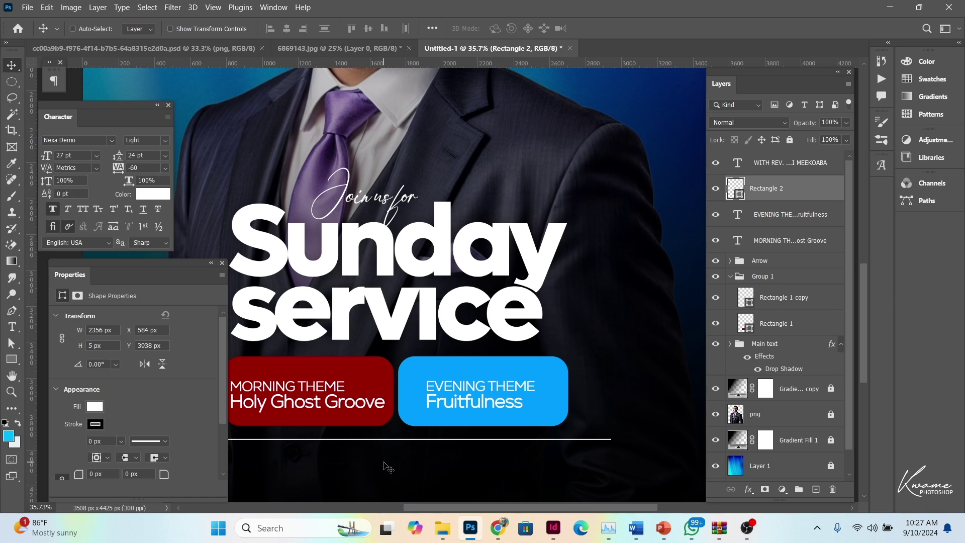
key("ctrl+z")
key("ctrl+z")
key("ctrl+z")
key("ctrl+z")
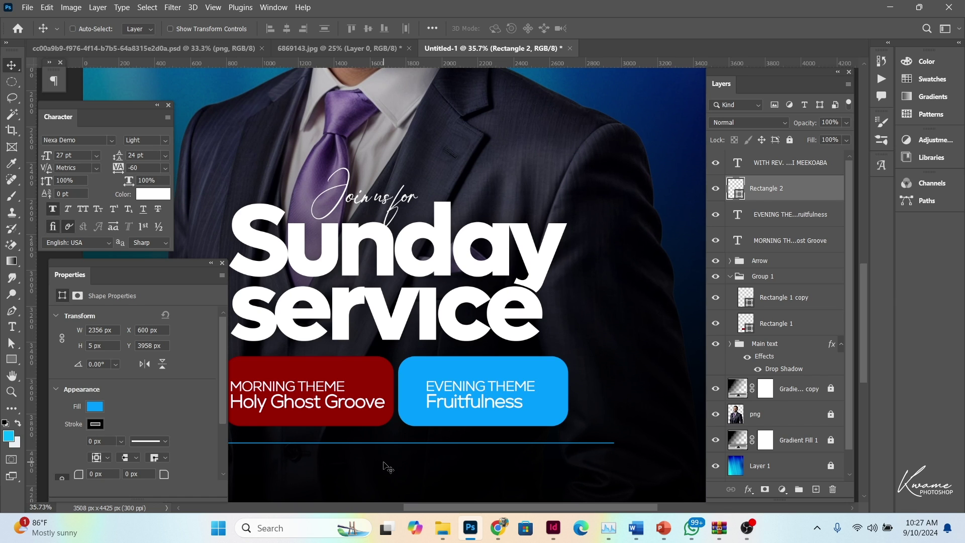
key("ctrl+z")
Step: Redraw a 6 px tall white divider line beneath the boxes and nudge it up
left_click(10, 359)
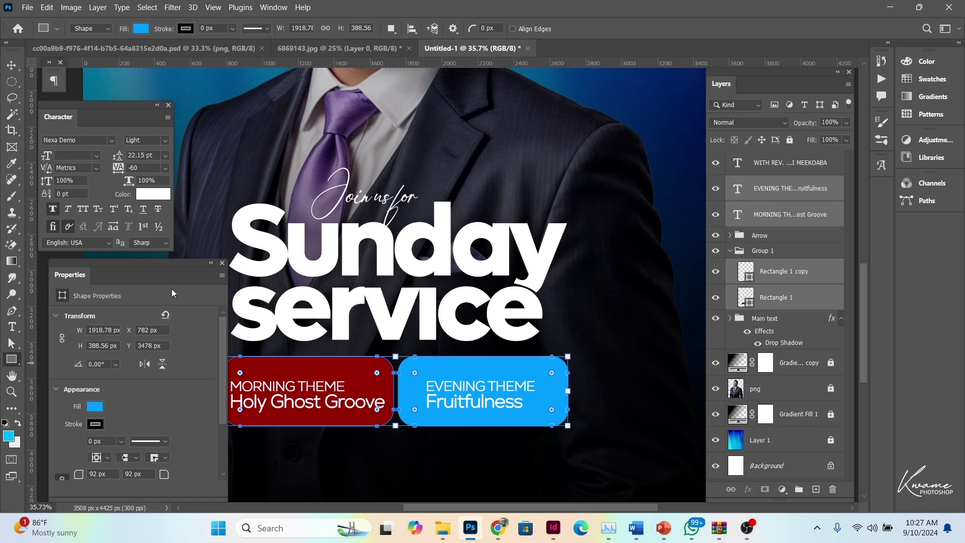
left_click(211, 263)
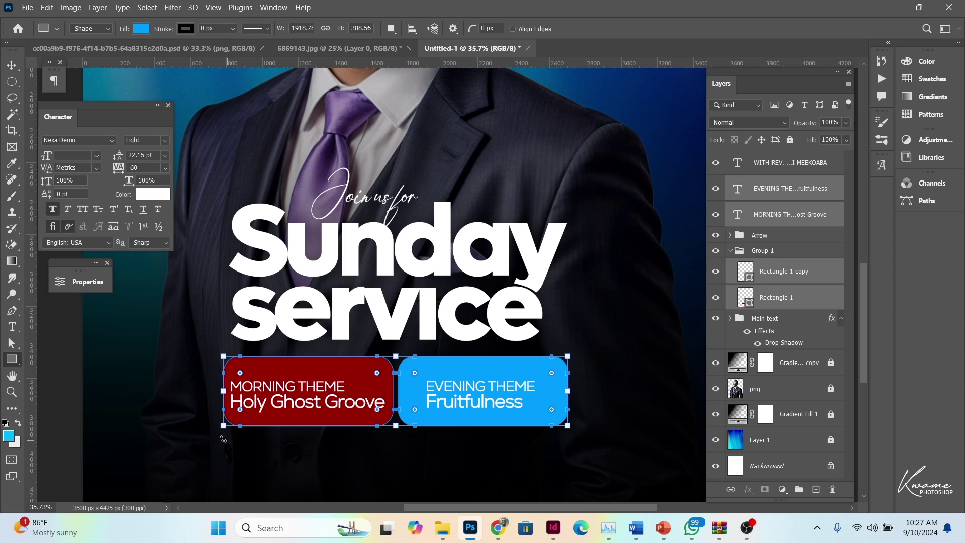
left_click_drag(220, 445, 569, 448)
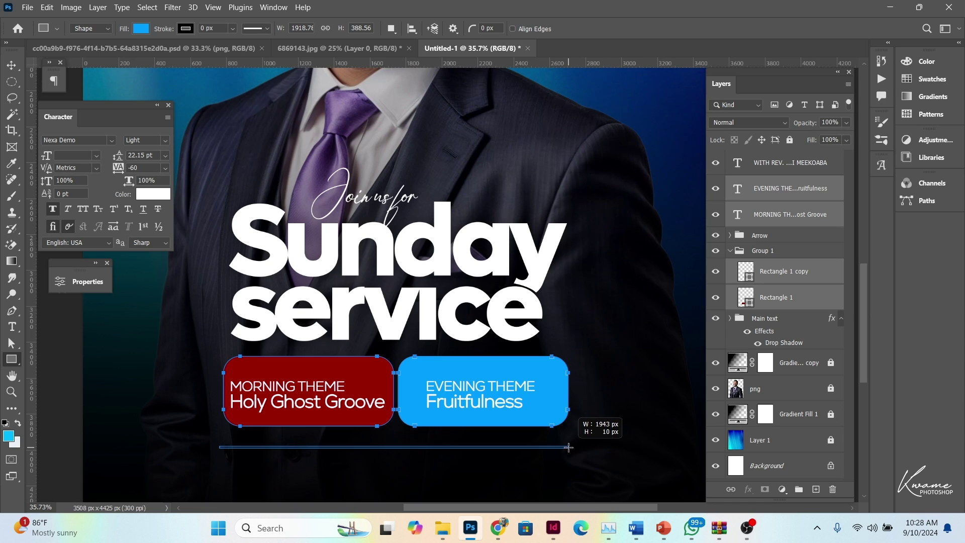
left_click_drag(568, 447, 567, 446)
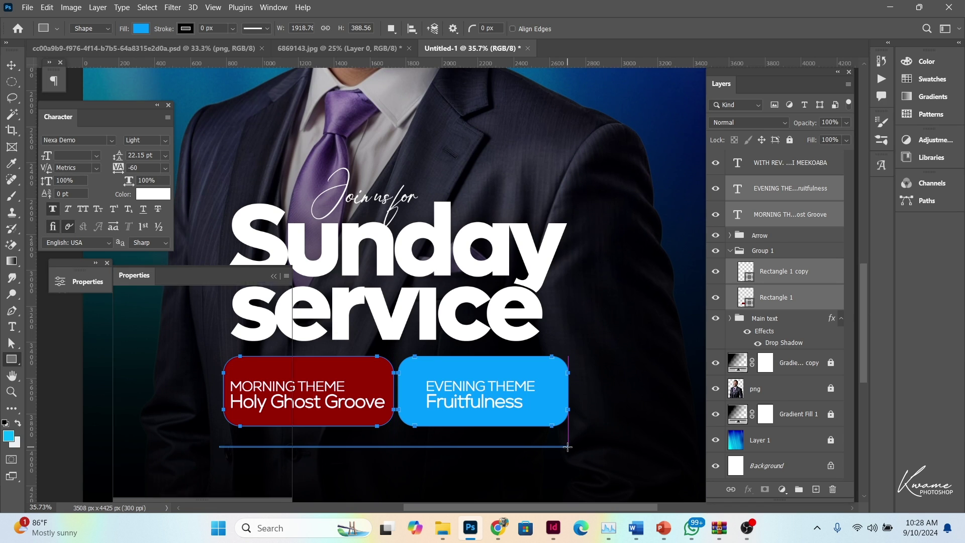
left_click(141, 28)
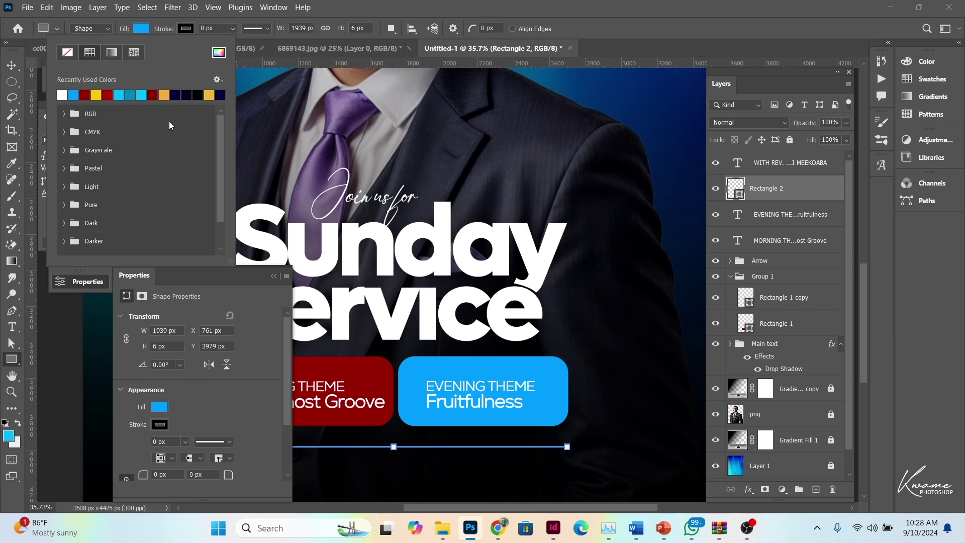
left_click(62, 95)
left_click(274, 276)
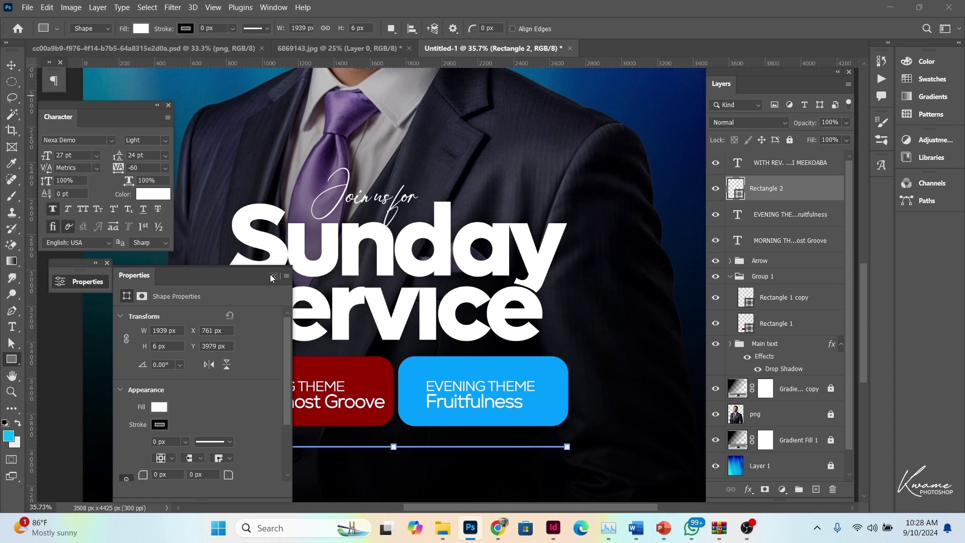
left_click(11, 66)
key("shift+Up")
Step: Nudge the divider up and set both theme texts' leading to Auto
key("shift+Up")
key("shift+Up")
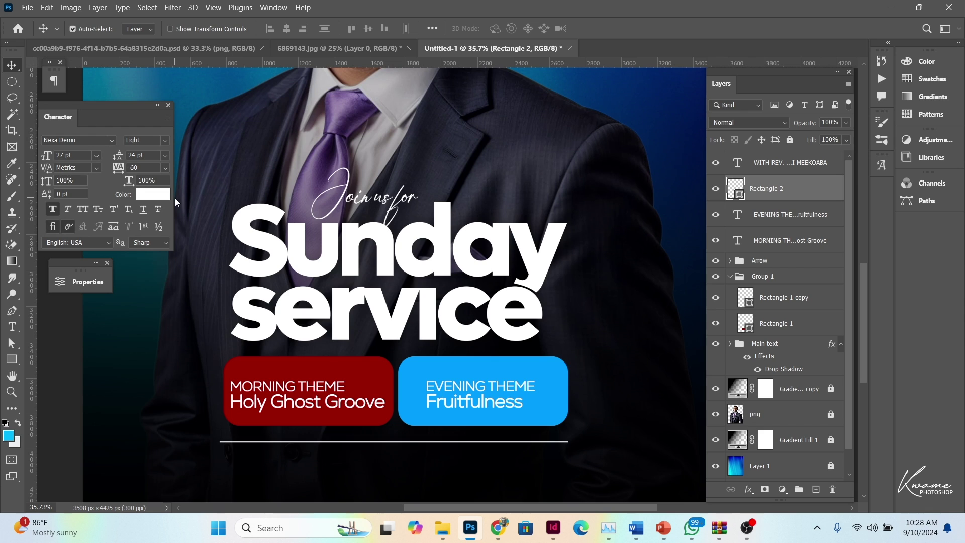
key("shift+Up")
key("shift+Up")
key("shift+Up")
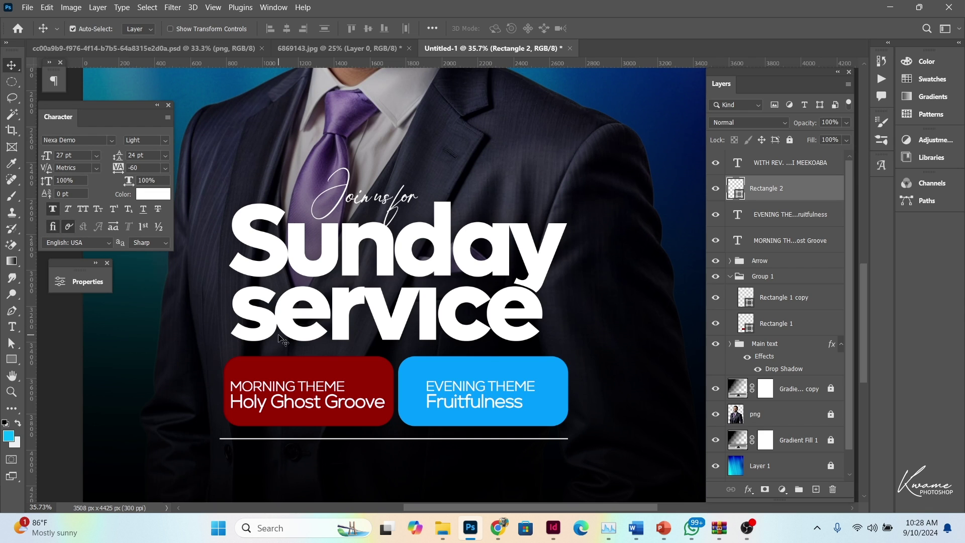
left_click(290, 397)
left_click(431, 395, "shift")
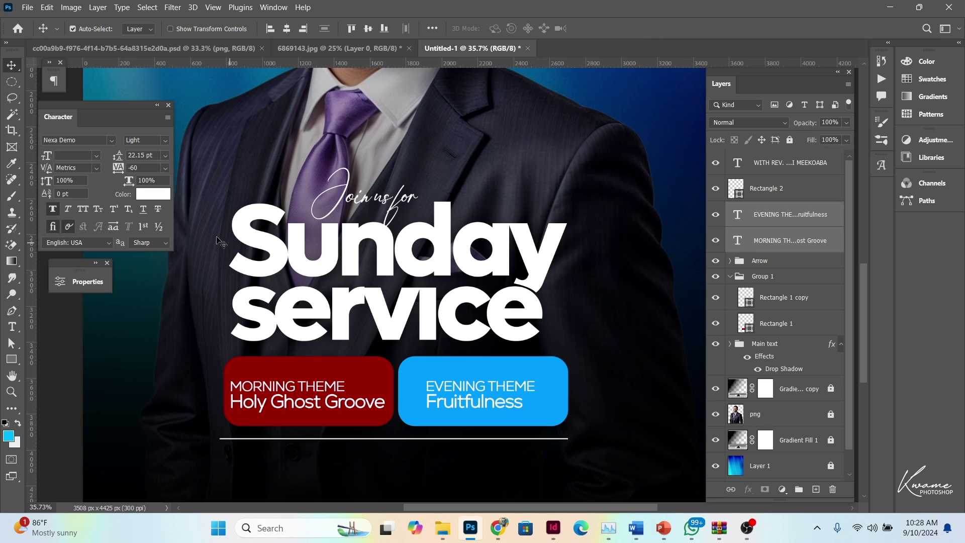
left_click(165, 155)
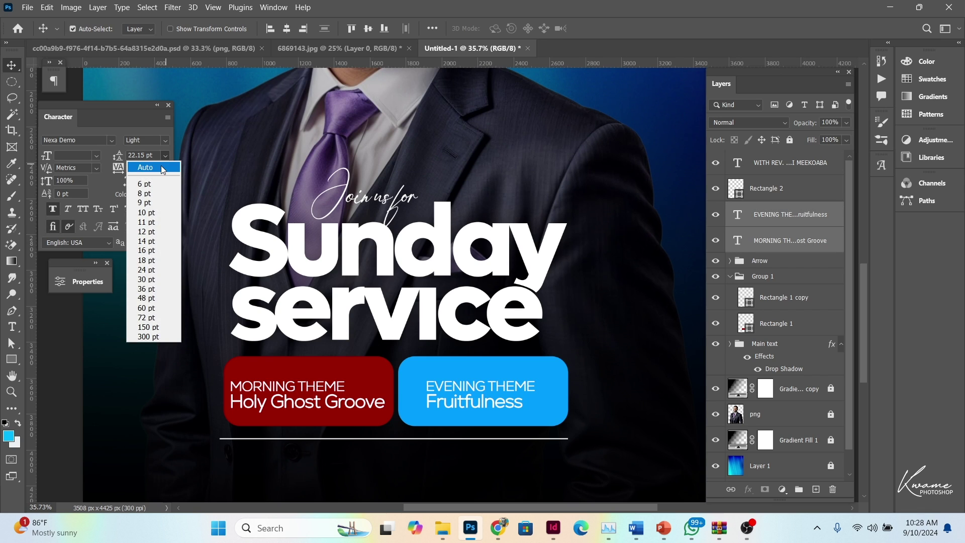
left_click(160, 165)
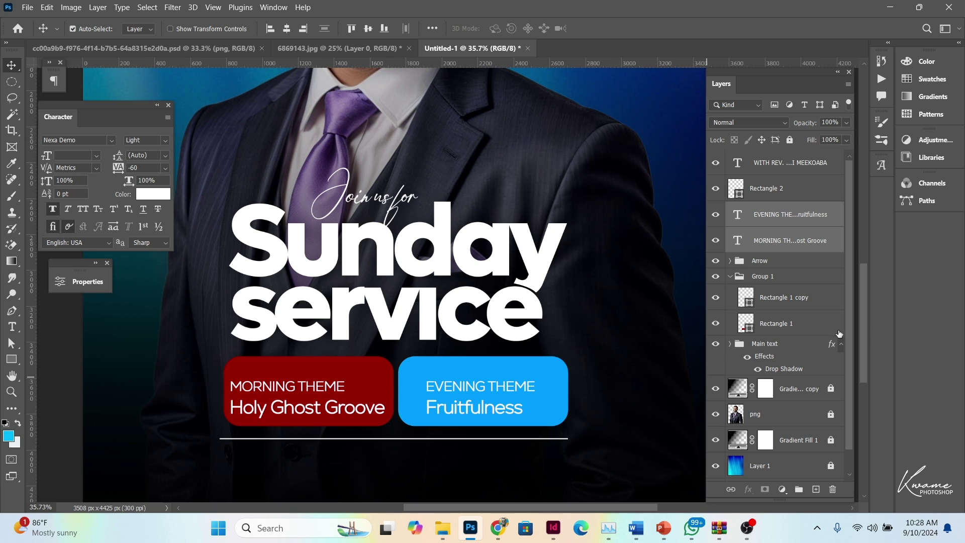
left_click_drag(864, 333, 863, 352)
Step: Move the headline, theme buttons and divider line up together
left_click_drag(202, 96, 507, 370)
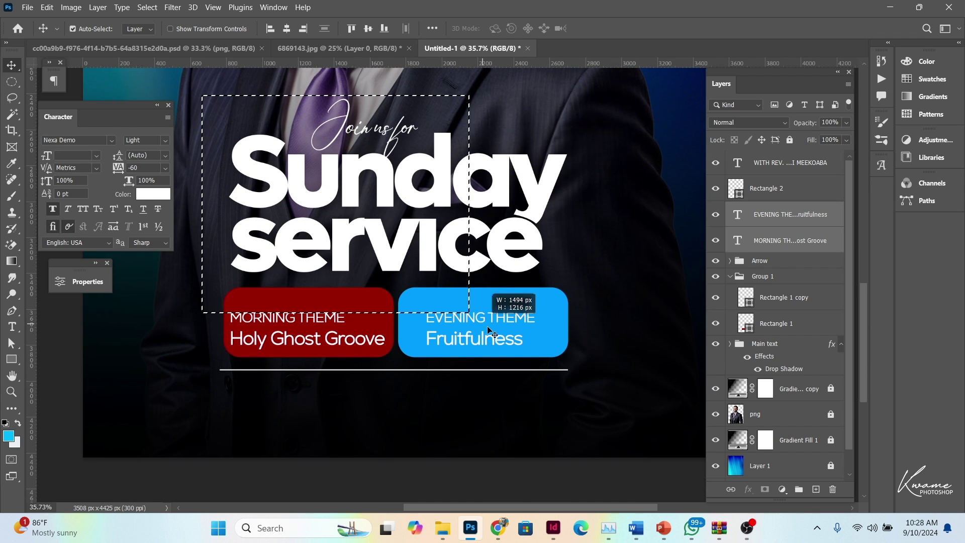
key("Up")
key("Up")
key("Up")
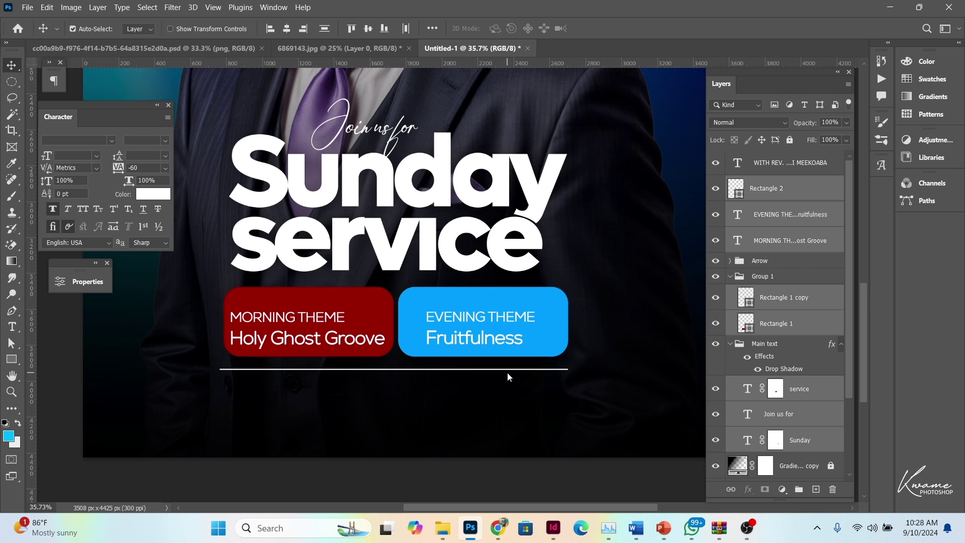
key("Up")
key("Up")
key("Up")
key("Up")
key("Up")
key("Up")
key("Up")
key("Up")
key("Up")
key("Up")
key("Up")
key("Up")
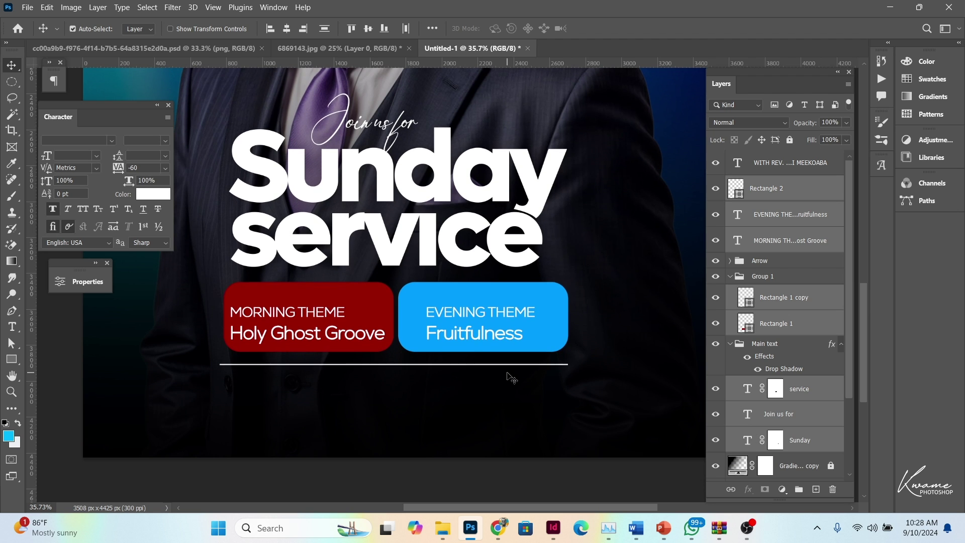
key("Up")
key("Up")
key("Up")
key("Up")
key("Up")
key("Up")
key("Up")
key("Up")
key("Up")
key("Up")
key("Up")
key("Up")
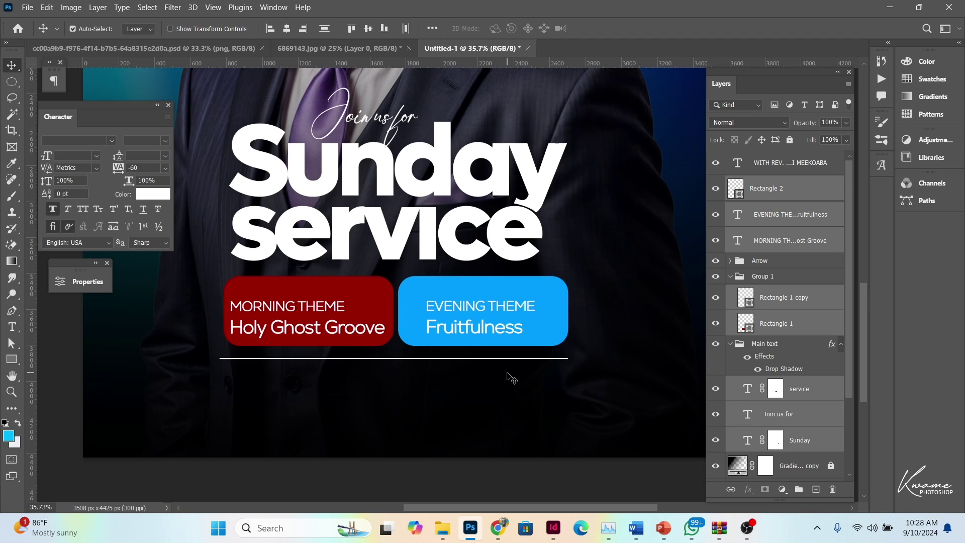
key("Up")
key("Up")
key("Up")
key("Up")
key("Up")
key("Up")
key("Up")
key("Up")
key("Up")
key("Up")
key("Up")
key("Up")
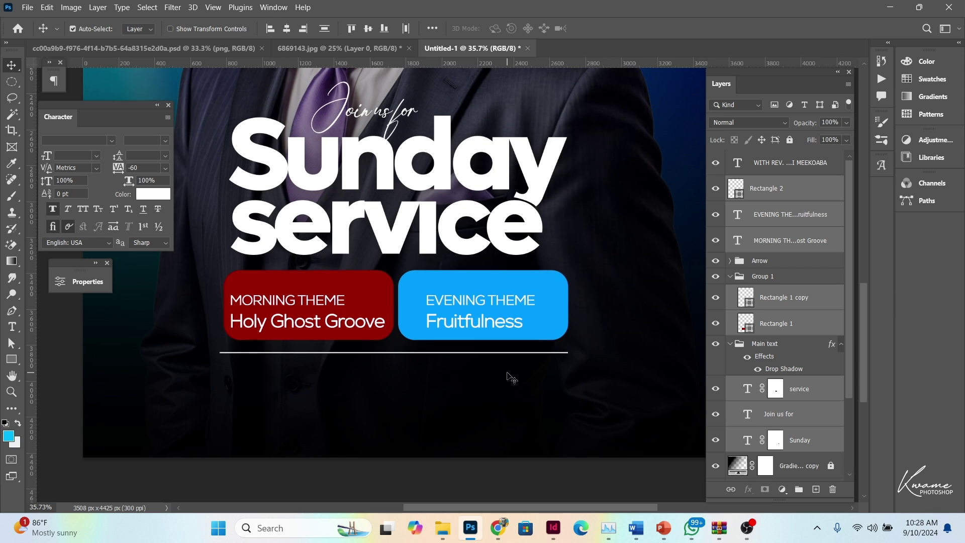
key("Up")
key("Up")
key("Up")
key("Up")
key("Up")
key("Up")
key("Up")
key("Up")
key("Up")
key("Up")
key("Up")
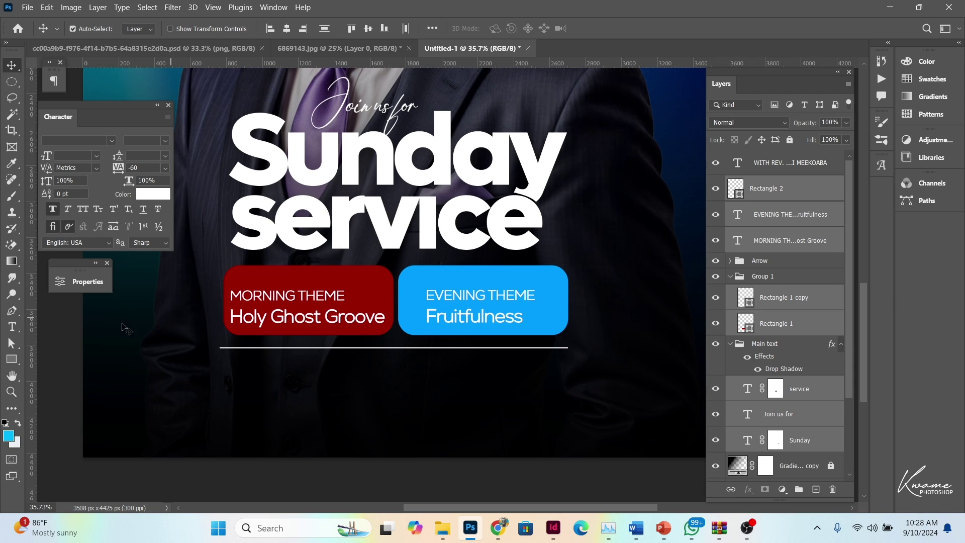
Step: Add a new '03' text layer below the divider line
left_click(155, 403)
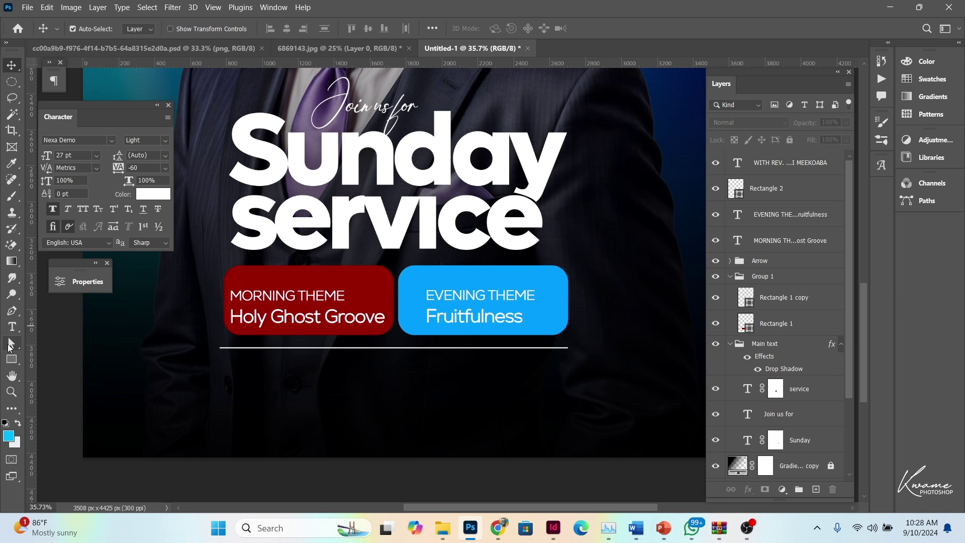
left_click(13, 331)
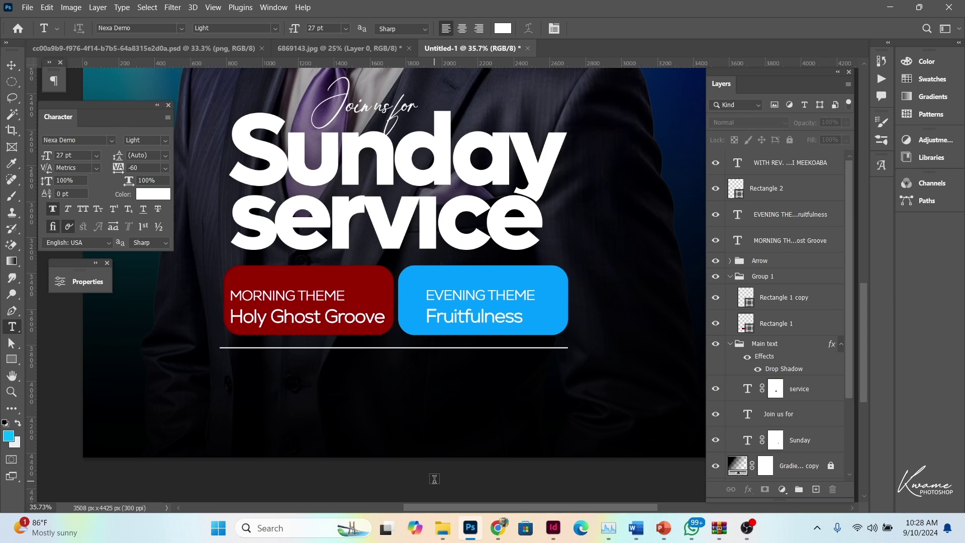
left_click(233, 382)
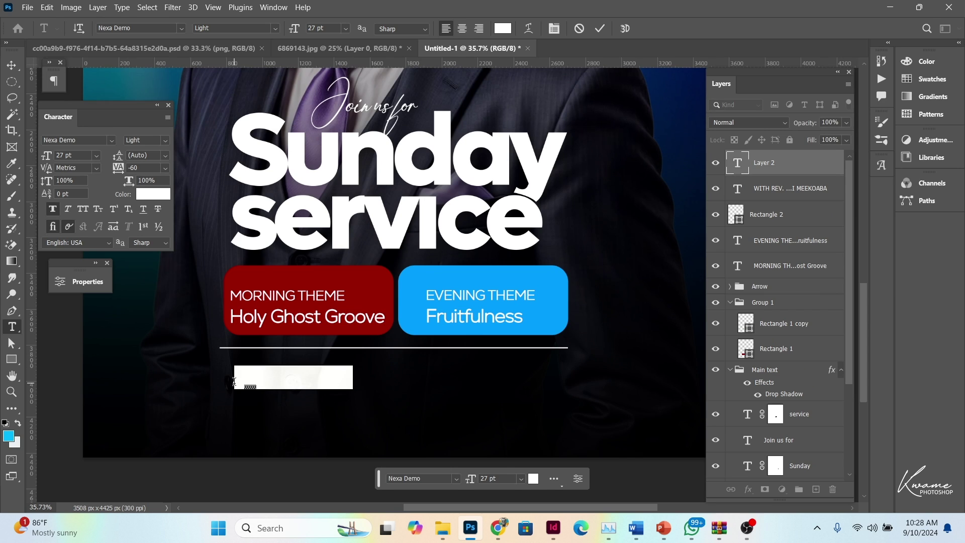
type("O")
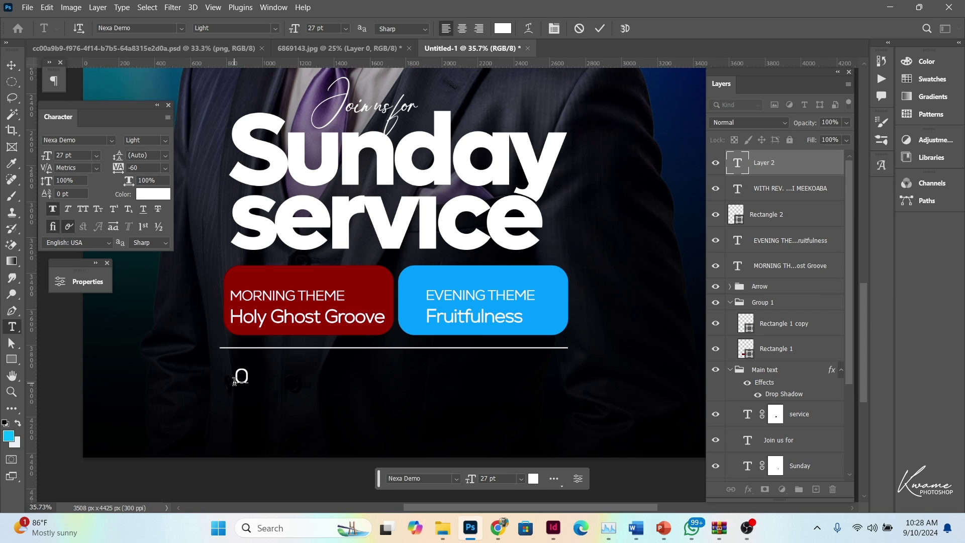
type("3")
key("ctrl+a")
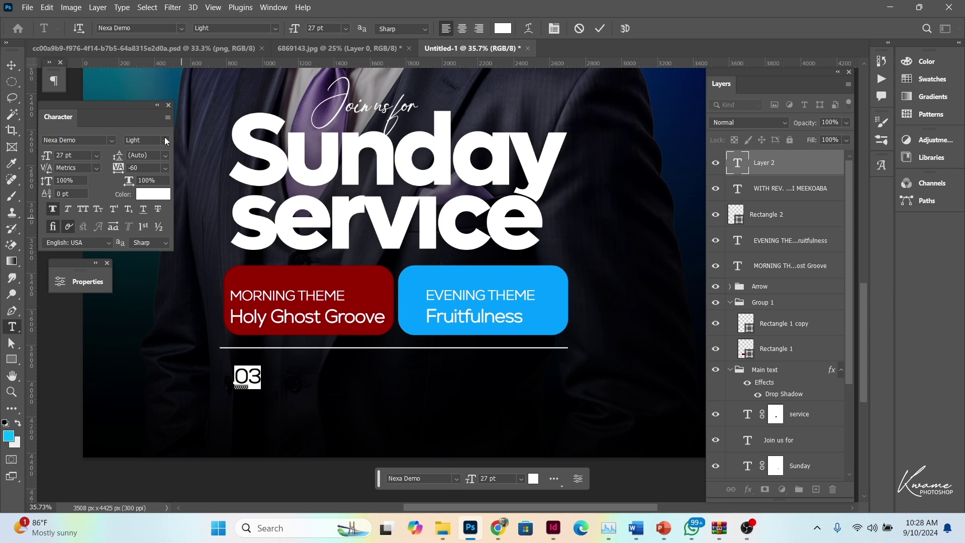
Step: Set 03 to FONTSPRING DEMO Lufga ExtraBold at 60 pt with Faux Bold off
left_click(182, 28)
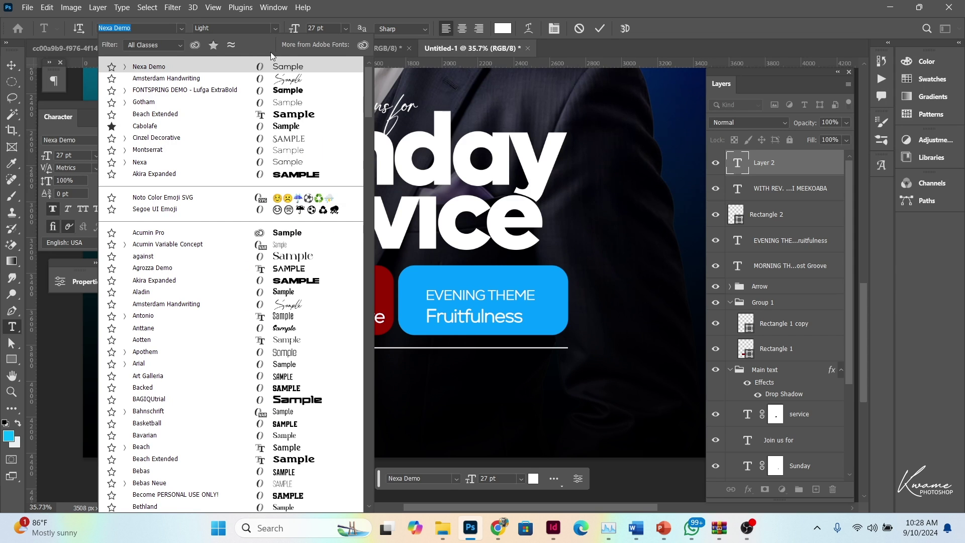
left_click(279, 89)
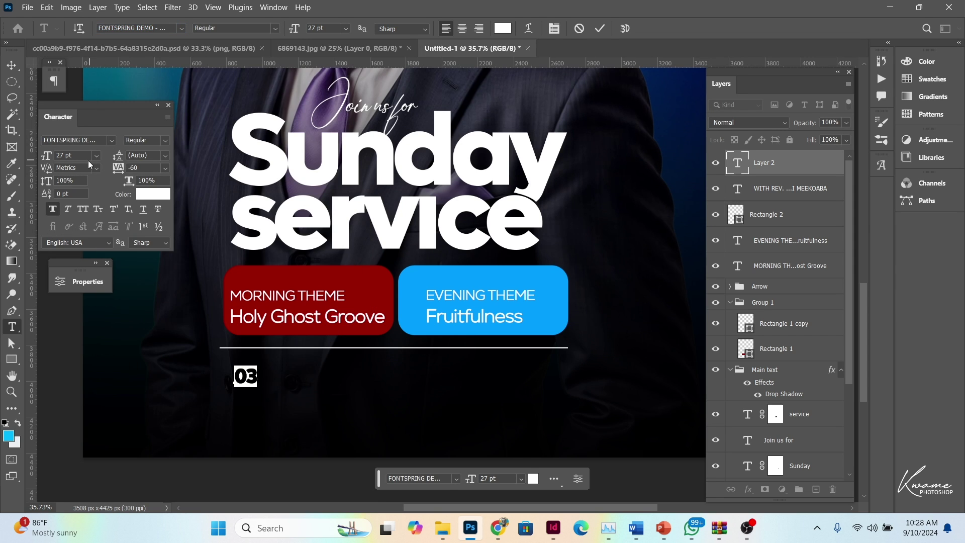
left_click(46, 207)
left_click(317, 28)
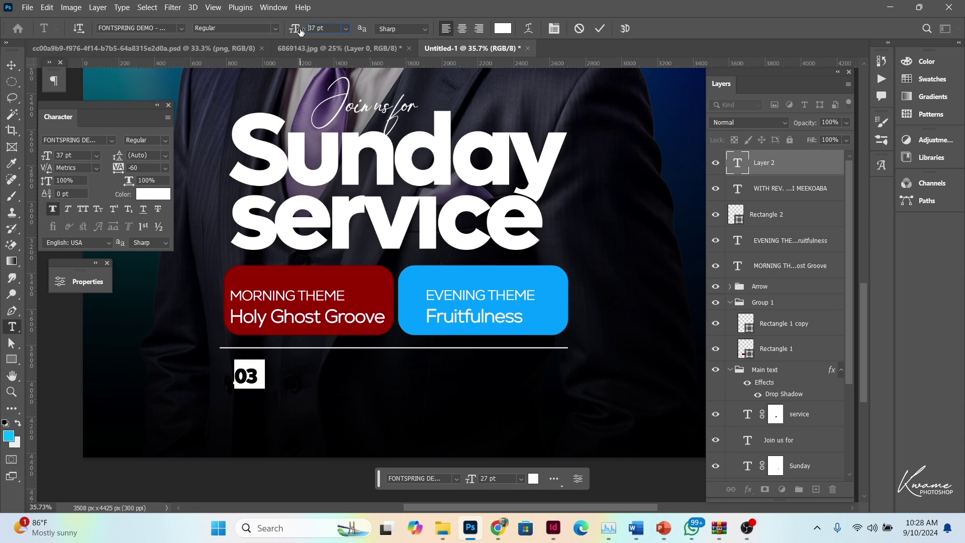
scroll(312, 29, "up", 15)
scroll(313, 29, "up", 1)
left_click(32, 71)
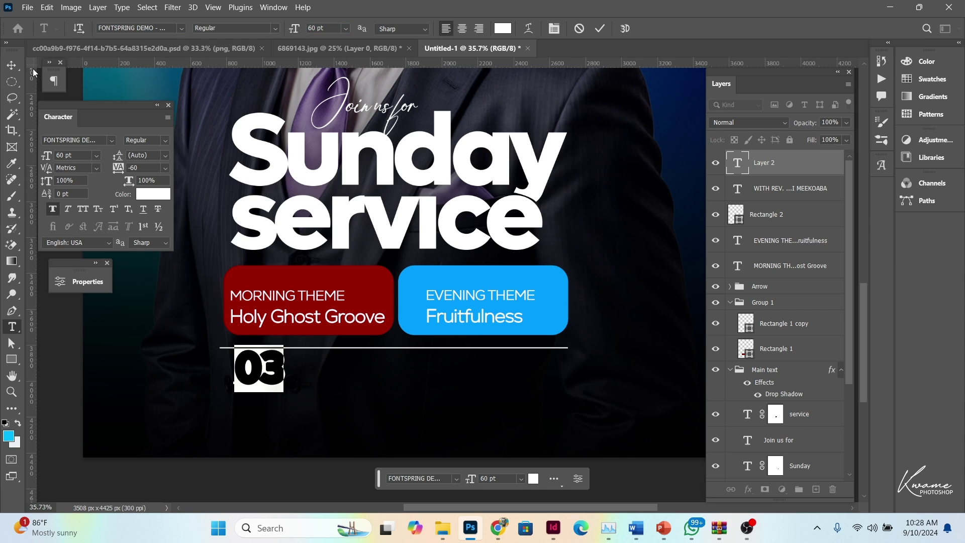
Step: Place 03 under the left end of the divider and duplicate it to the right
left_click(11, 65)
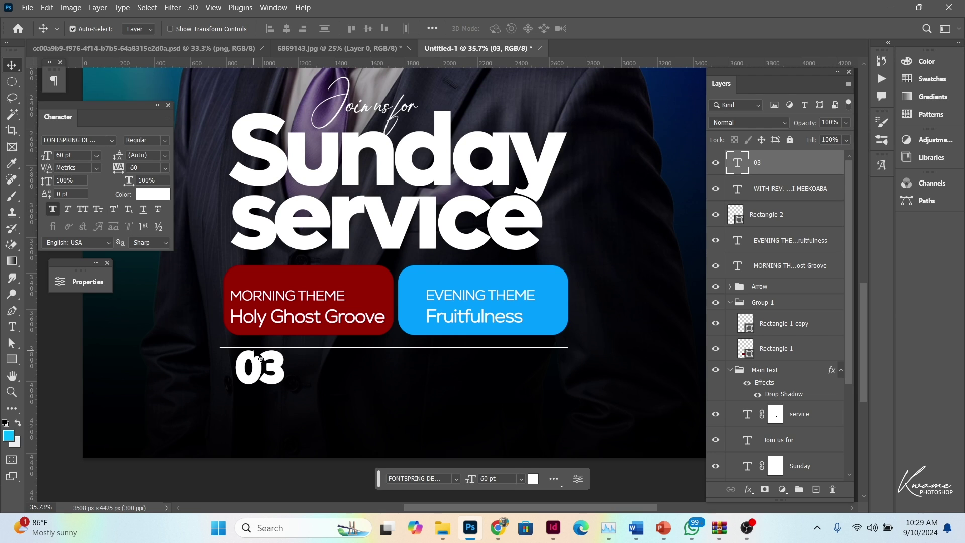
left_click_drag(262, 378, 253, 387)
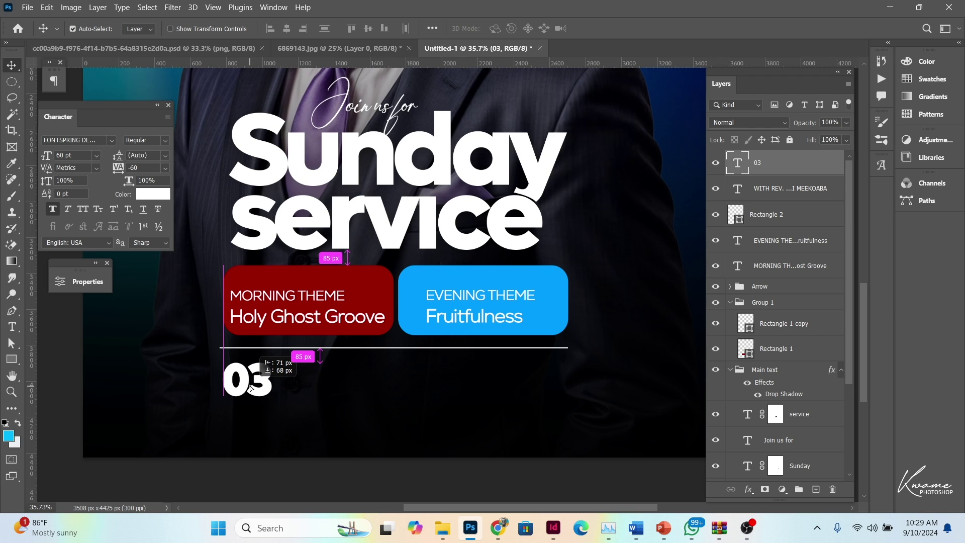
left_click_drag(252, 388, 312, 388)
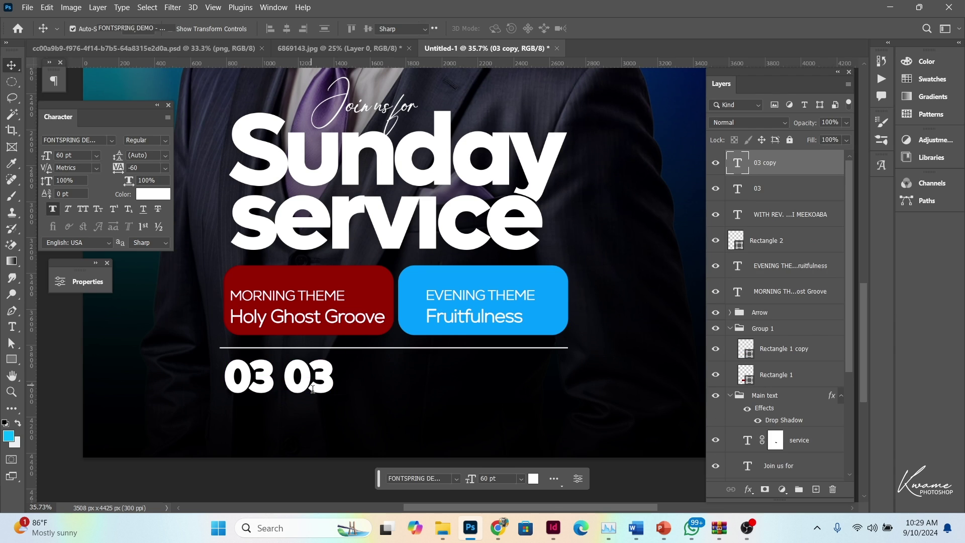
Step: Change the copy to read 'OCT.' over '2019', with Faux Bold off
double_click(311, 384)
type("o")
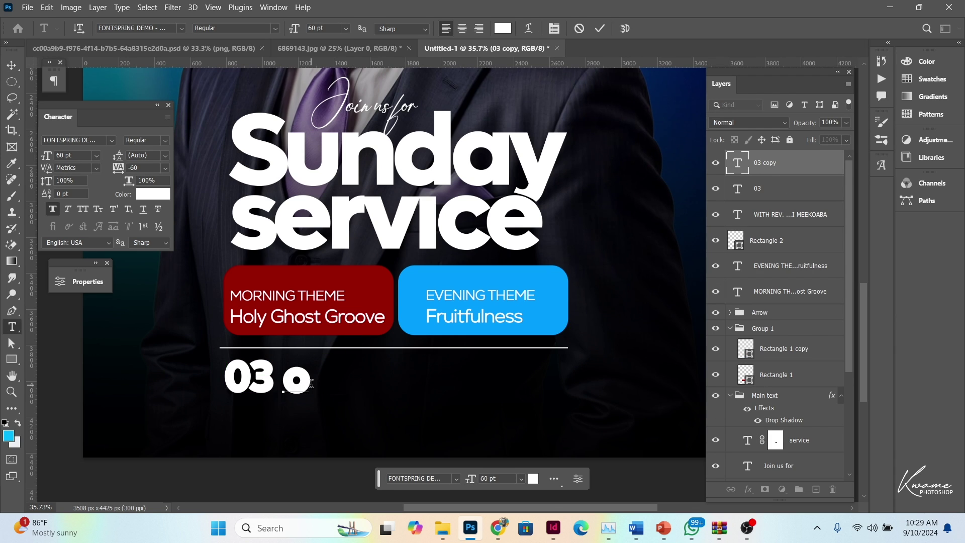
key("BackSpace")
type("O")
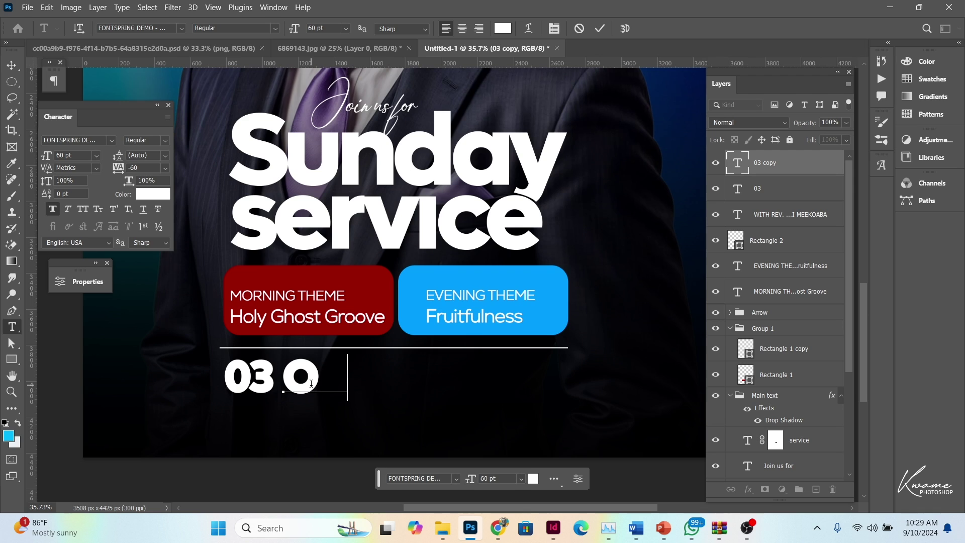
type("CT.")
key("Return")
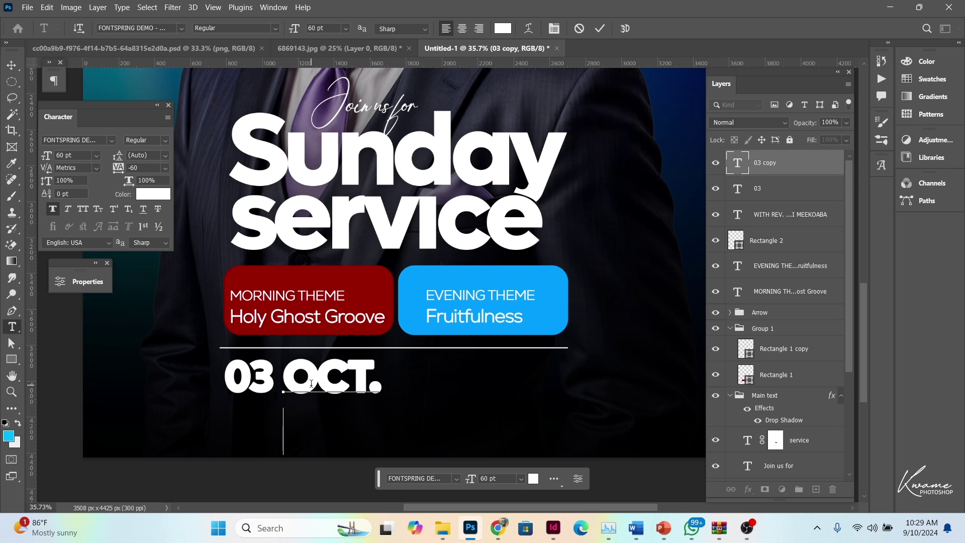
type("20")
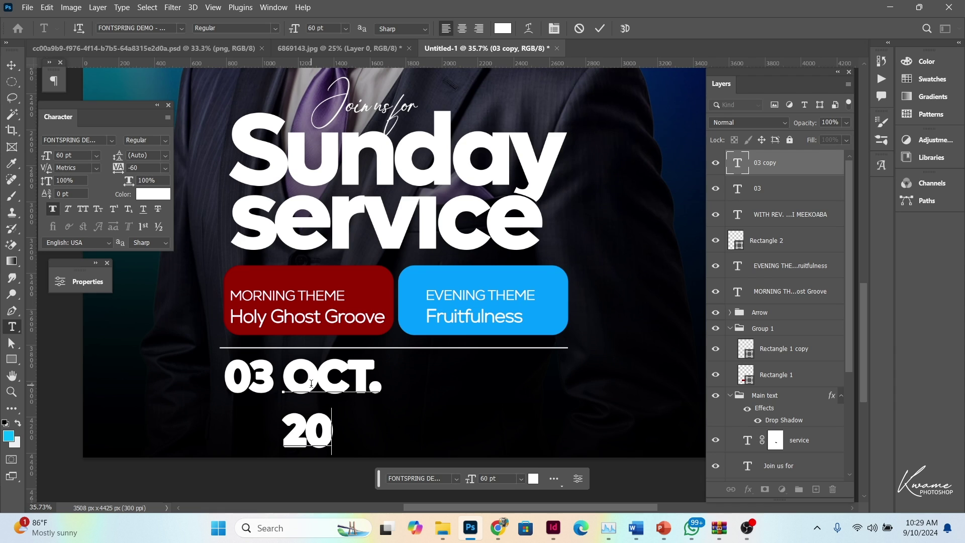
type("19")
key("ctrl+a")
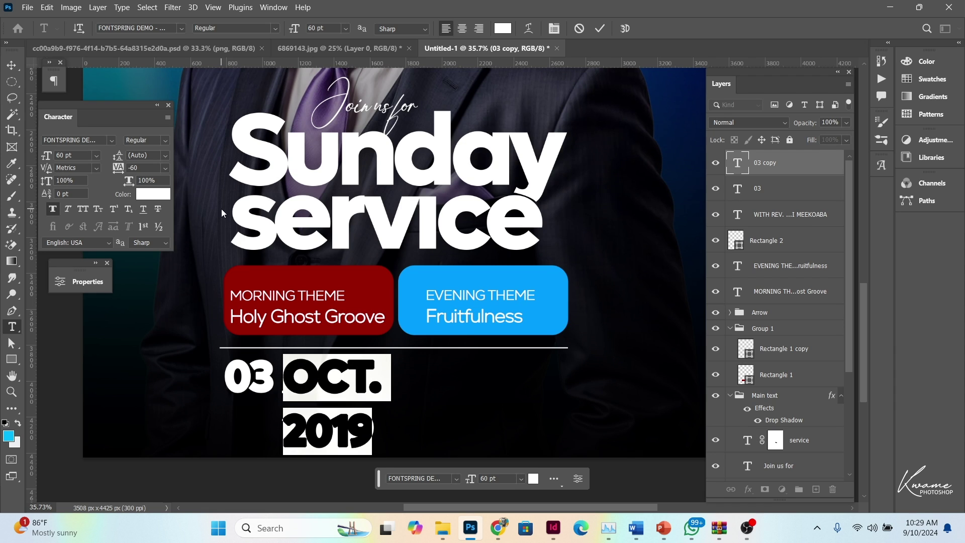
left_click(53, 208)
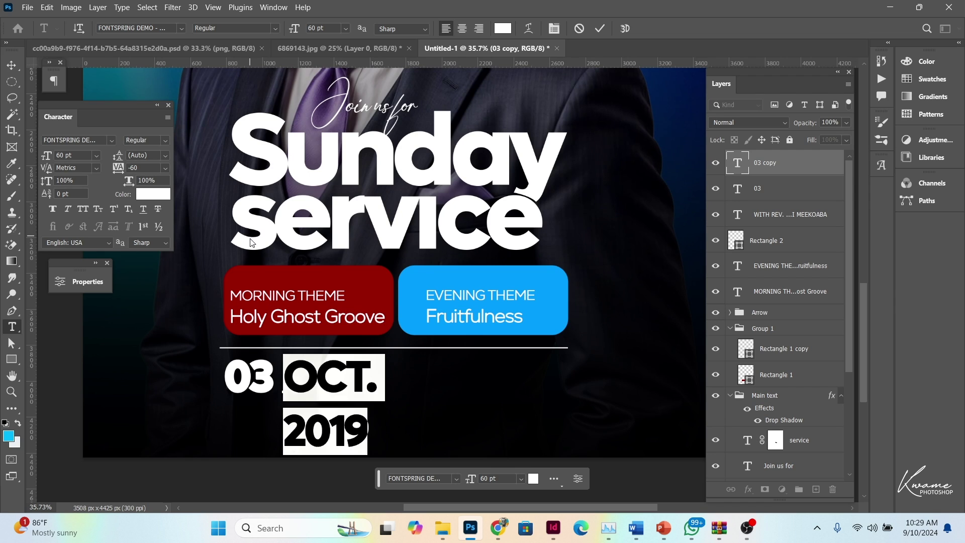
Step: Set the OCT. 2019 date text in the FONTSPRING DEMO - Lufga SemiBold font
left_click(180, 28)
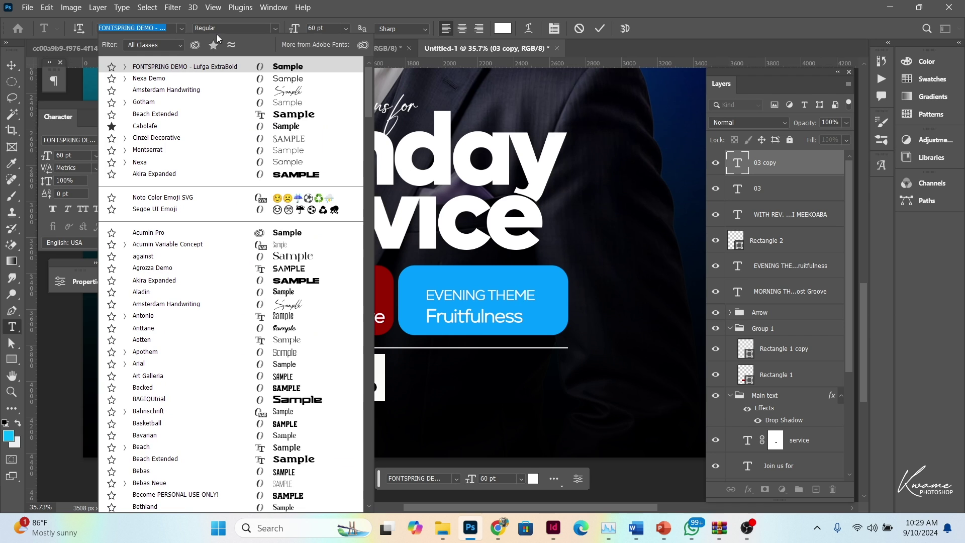
scroll(288, 246, "down", 2)
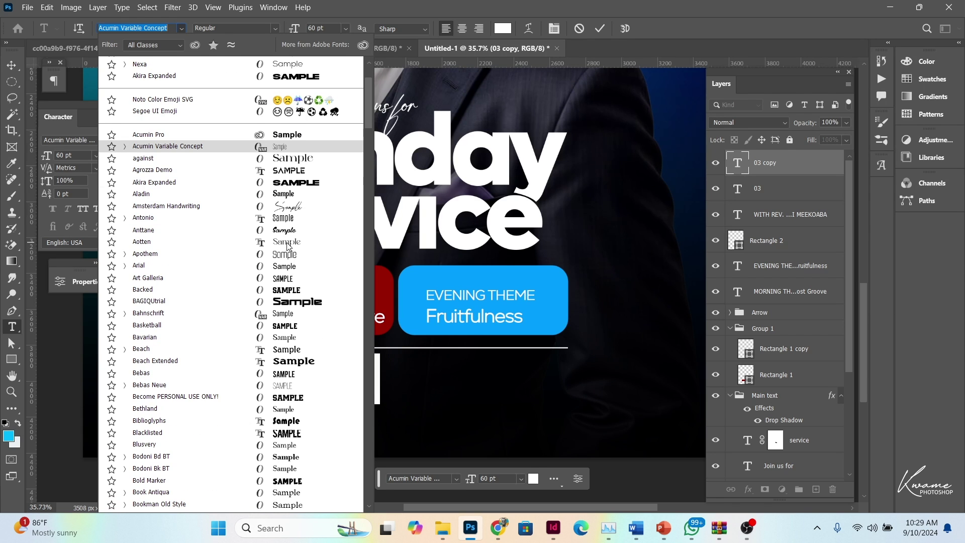
scroll(287, 246, "down", 4)
scroll(288, 246, "down", 4)
scroll(288, 246, "down", 4)
scroll(287, 246, "down", 2)
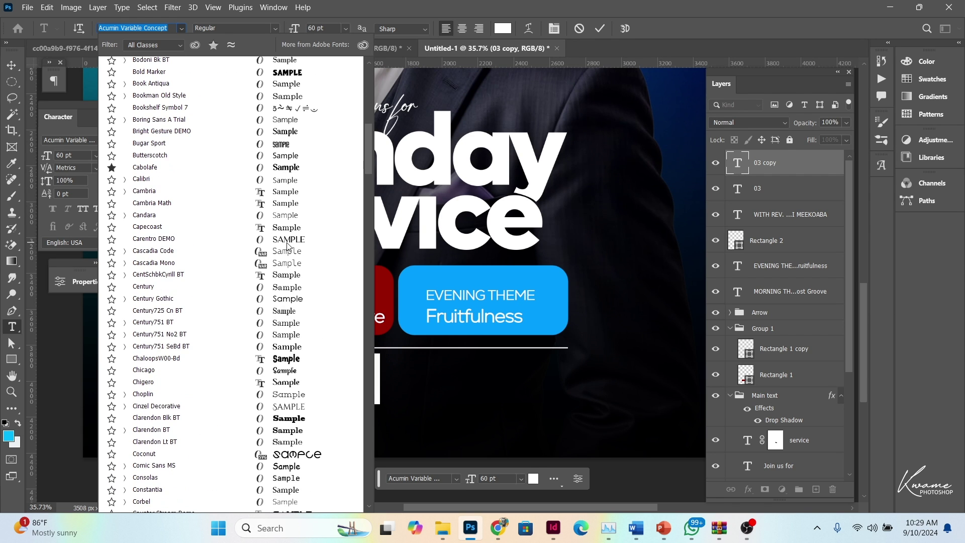
scroll(288, 247, "down", 2)
scroll(287, 246, "down", 2)
scroll(287, 246, "down", 3)
scroll(287, 246, "down", 1)
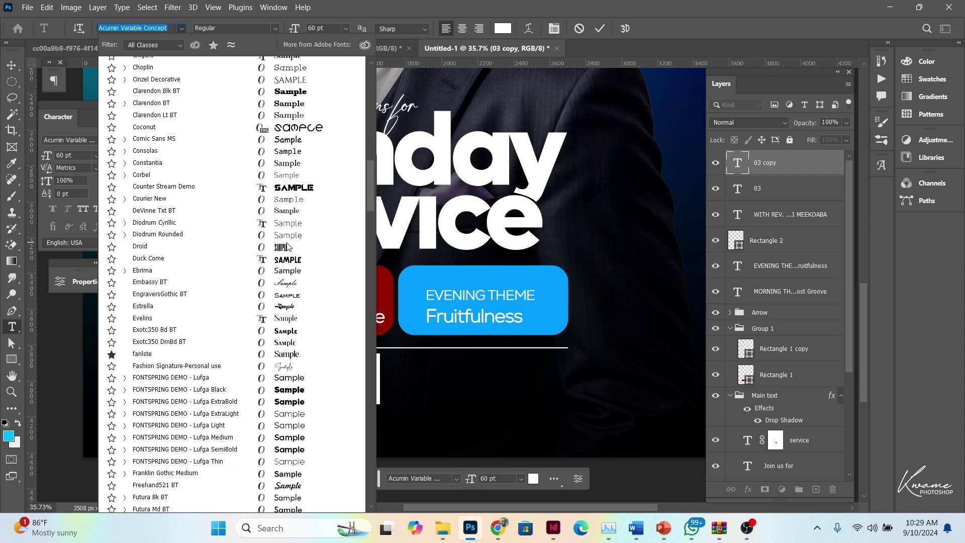
scroll(287, 246, "down", 2)
scroll(288, 246, "down", 3)
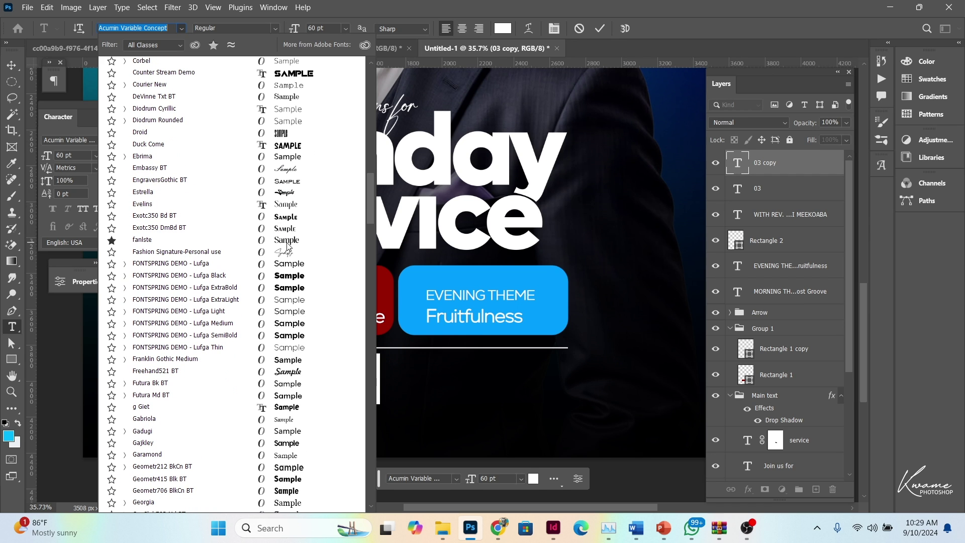
left_click(283, 335)
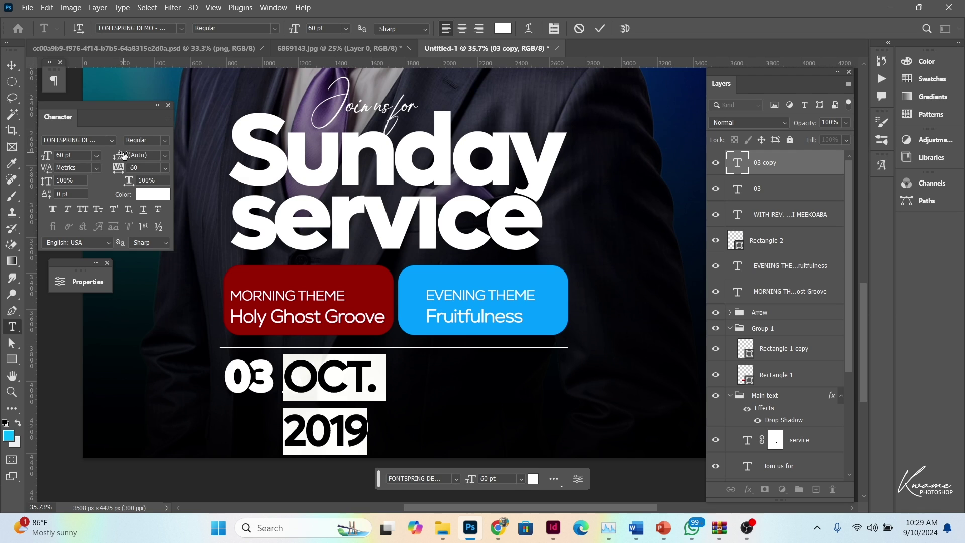
Step: Tighten the date's line spacing and change the year from 2019 to 2020
left_click_drag(118, 156, 113, 155)
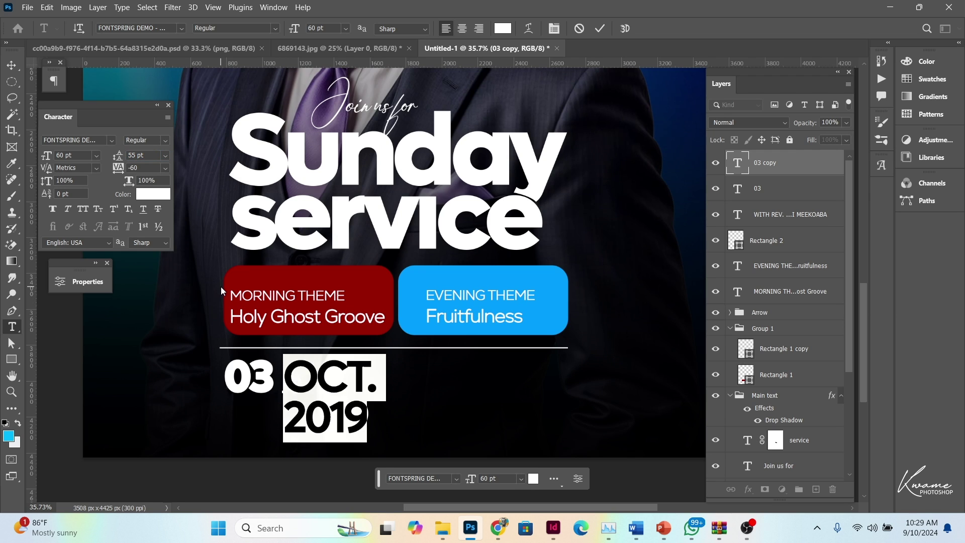
left_click_drag(334, 413, 410, 423)
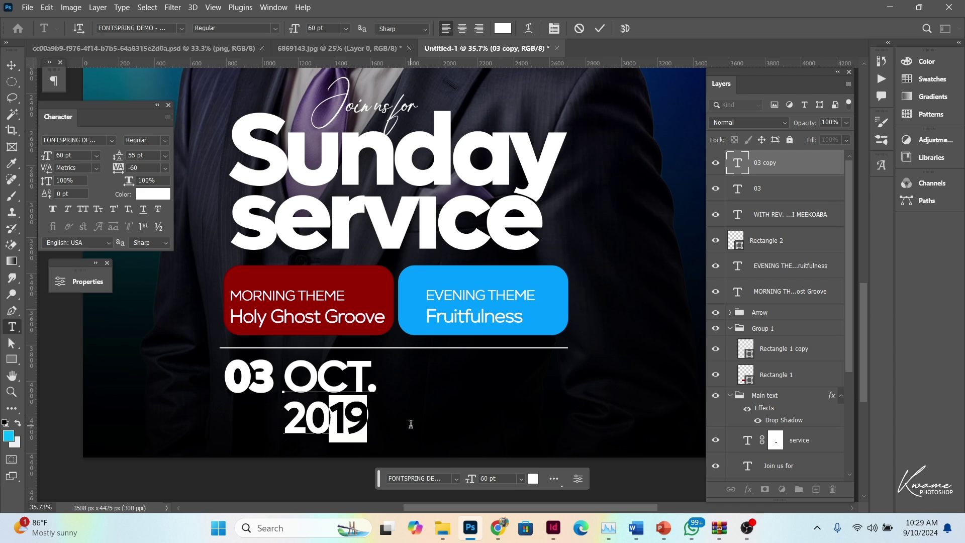
left_click(344, 420)
left_click_drag(334, 418, 456, 400)
type("20")
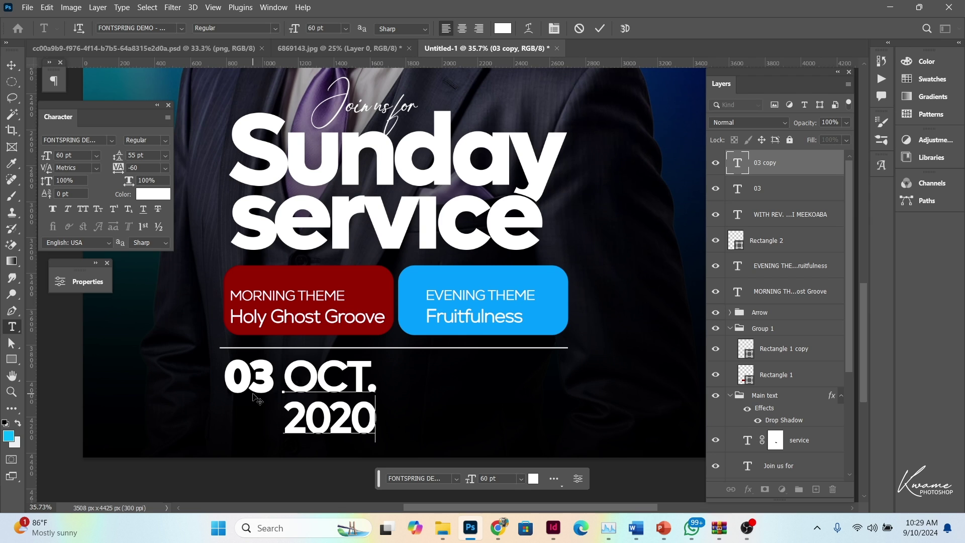
Step: Set OCT. 2020 in Diodrum Cyrillic Semibold and reduce its leading to 47 pt
key("ctrl+a")
left_click(156, 27)
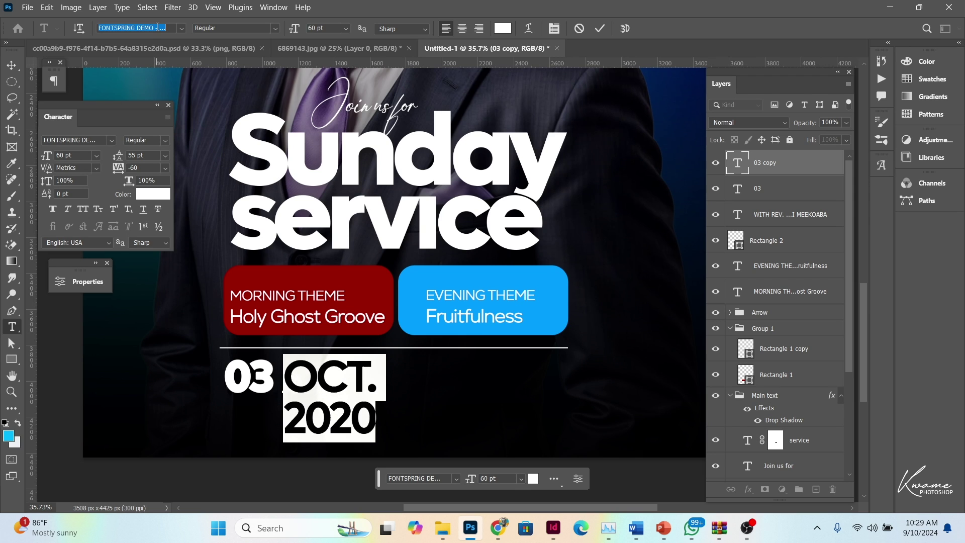
type("dio")
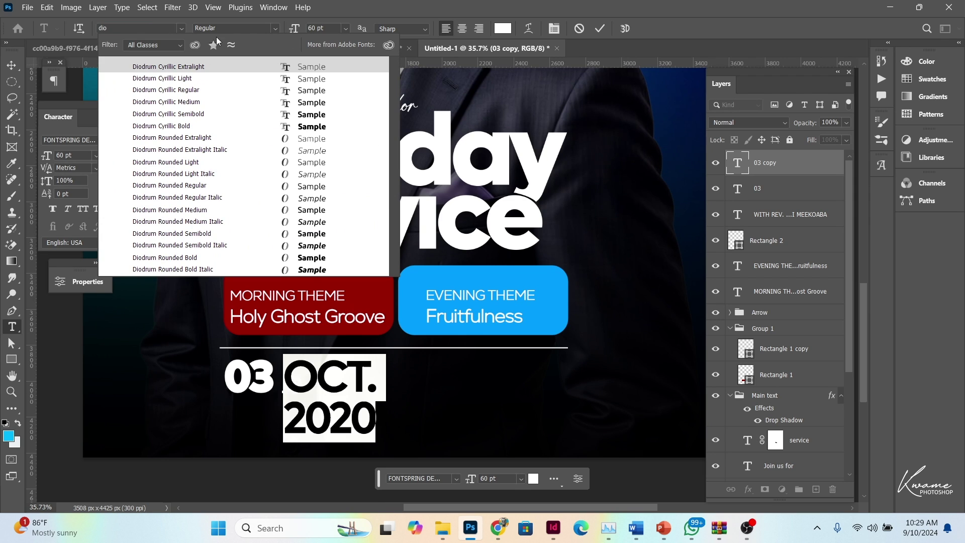
key("Down")
key("Down")
key("Down")
key("Down")
key("Return")
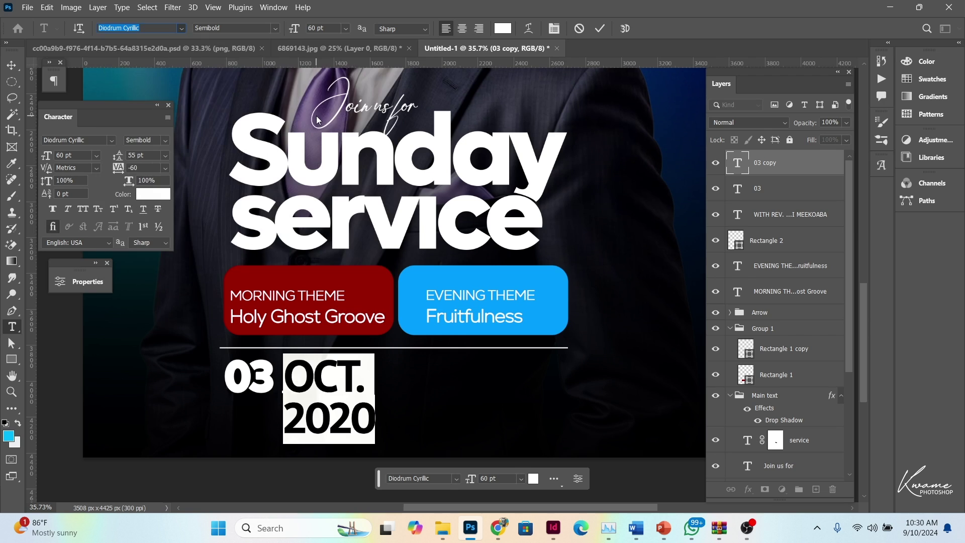
key("Return")
left_click_drag(120, 160, 116, 158)
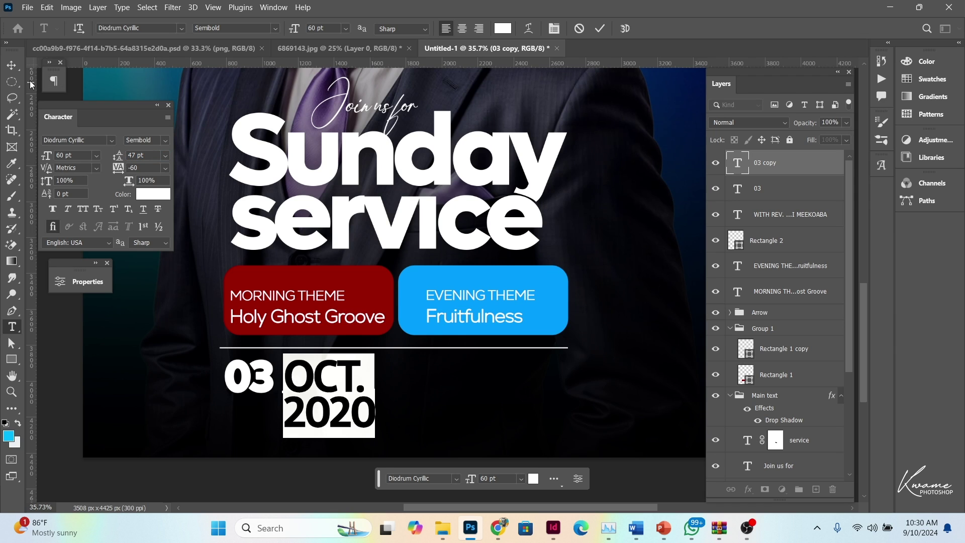
Step: Commit the OCT. 2020 type edit with the Move tool
left_click(11, 65)
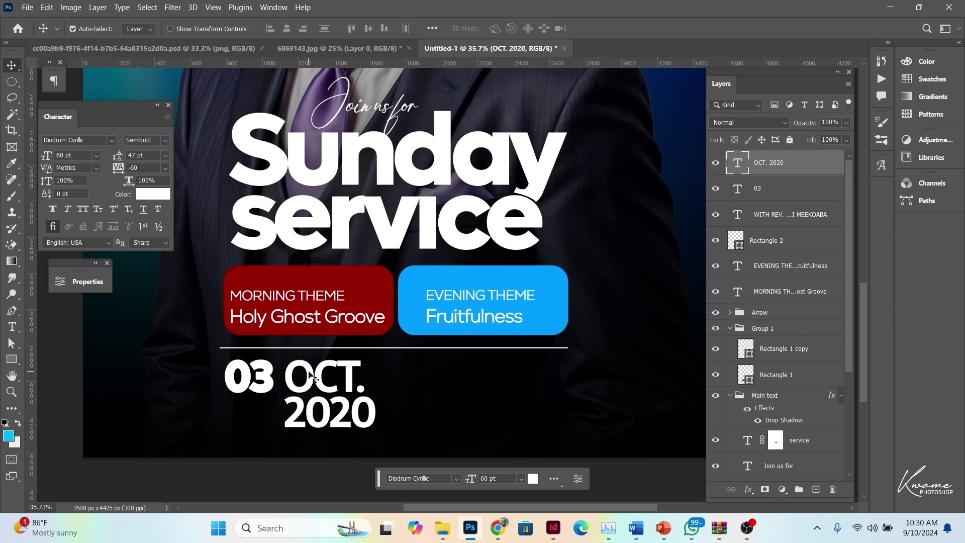
Step: Scale OCT. 2020 down to about 40% and move it beside the 03
key("ctrl+t")
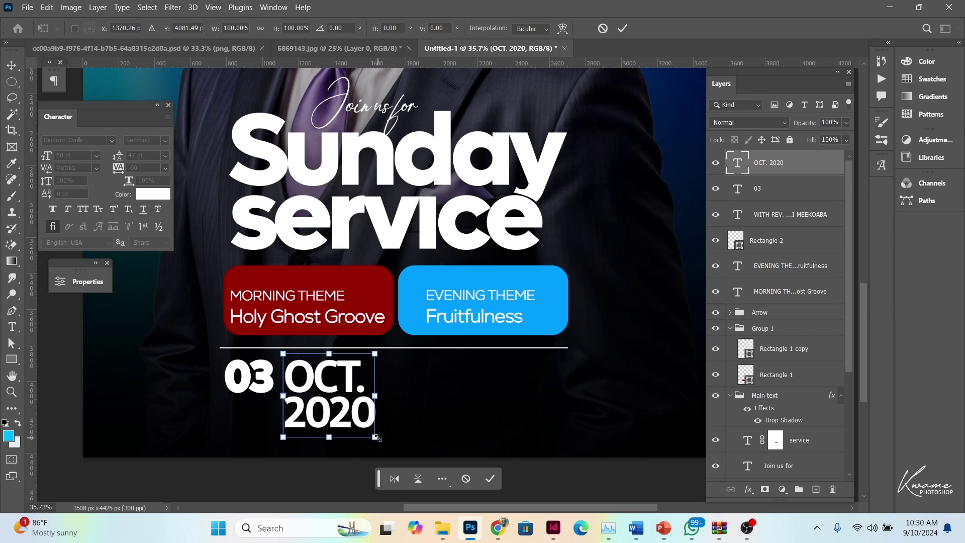
left_click_drag(376, 438, 330, 388)
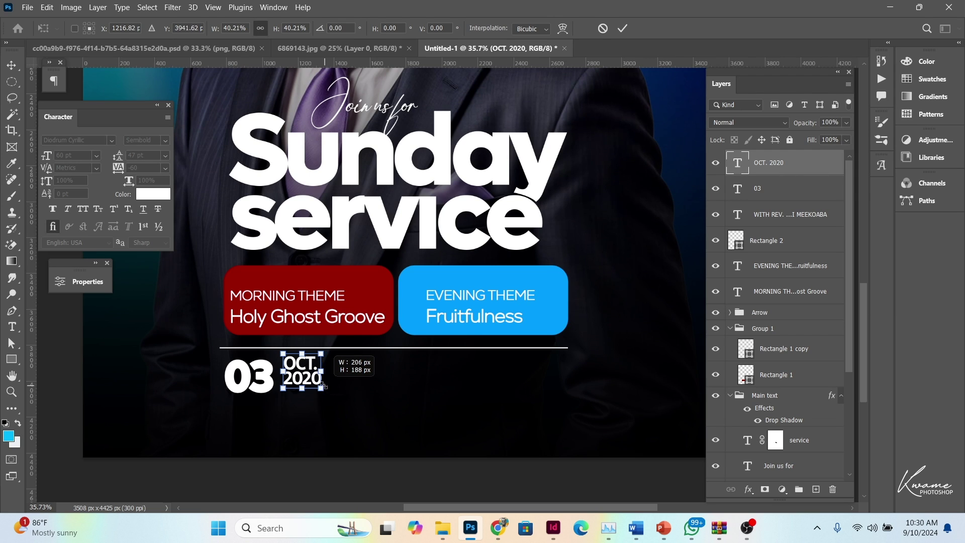
key("Return")
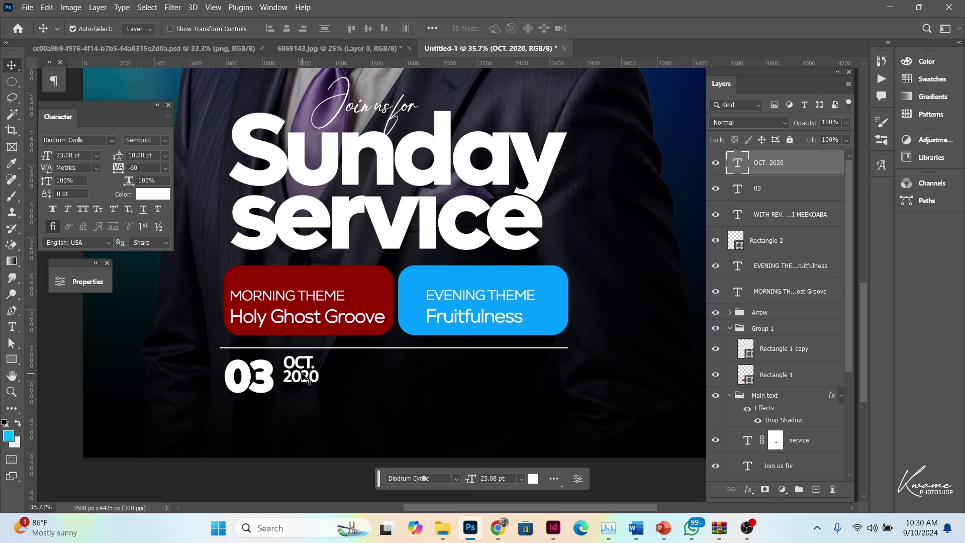
left_click_drag(303, 378, 300, 385)
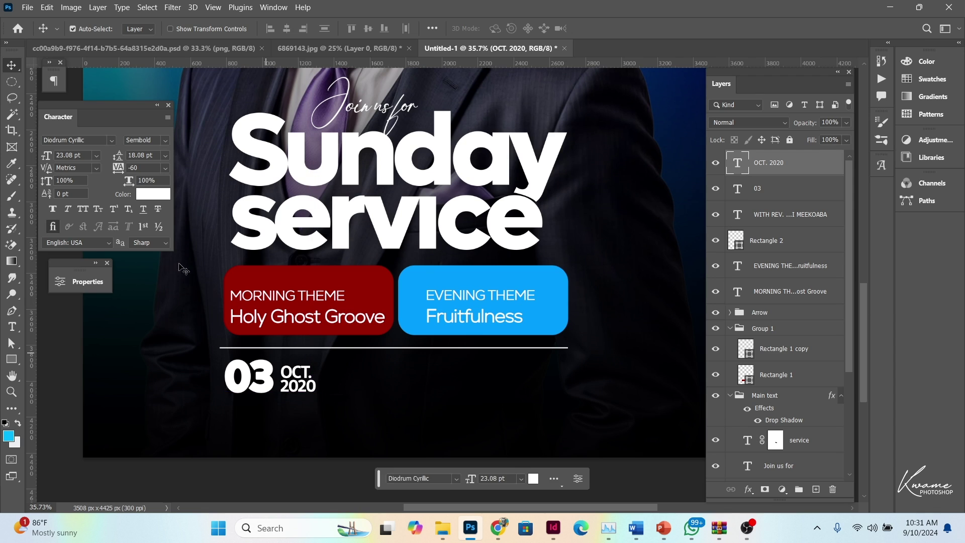
left_click(167, 155)
left_click_drag(308, 370, 306, 364)
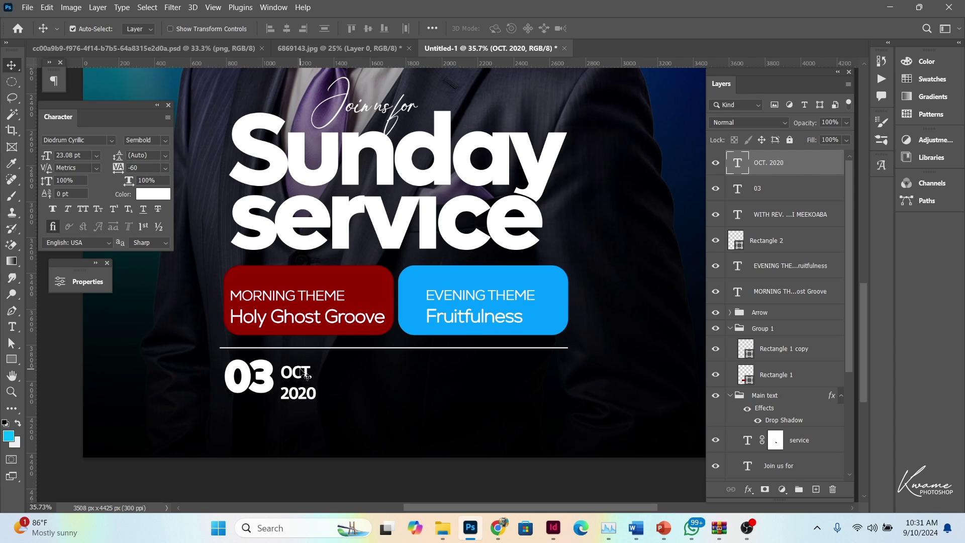
Step: Enlarge the 03 text to about 124%
left_click(262, 375)
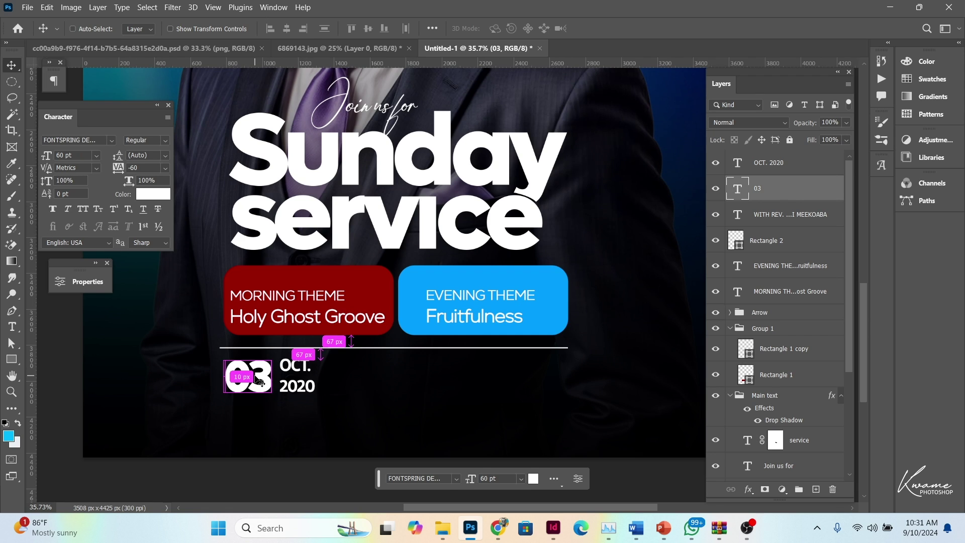
key("ctrl+t")
mouse_move(271, 401)
left_mouse_down()
mouse_move(281, 413)
mouse_move(307, 392)
left_mouse_up()
key("Return")
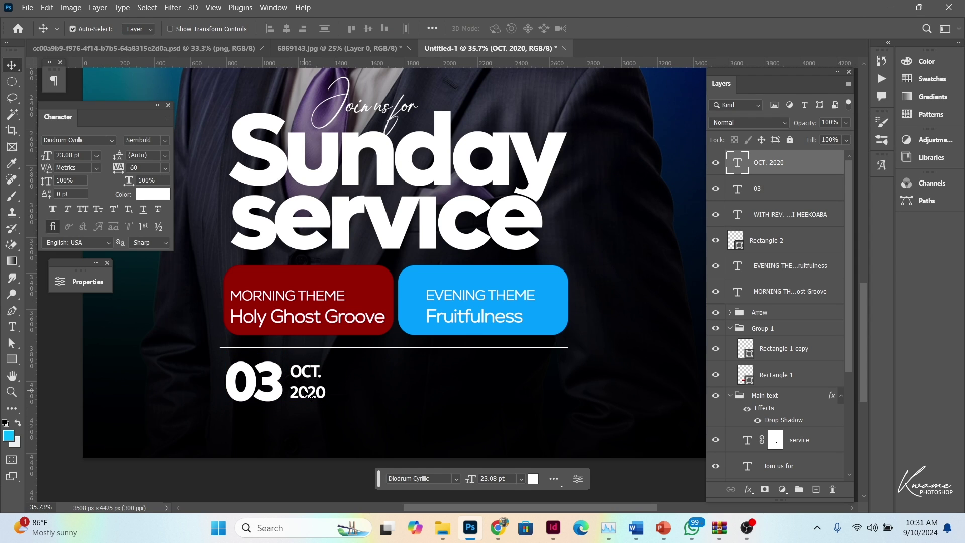
Step: Tighten OCT. 2020 leading to 21 pt and enlarge it to about 114%
left_click_drag(119, 155, 116, 155)
key("ctrl+t")
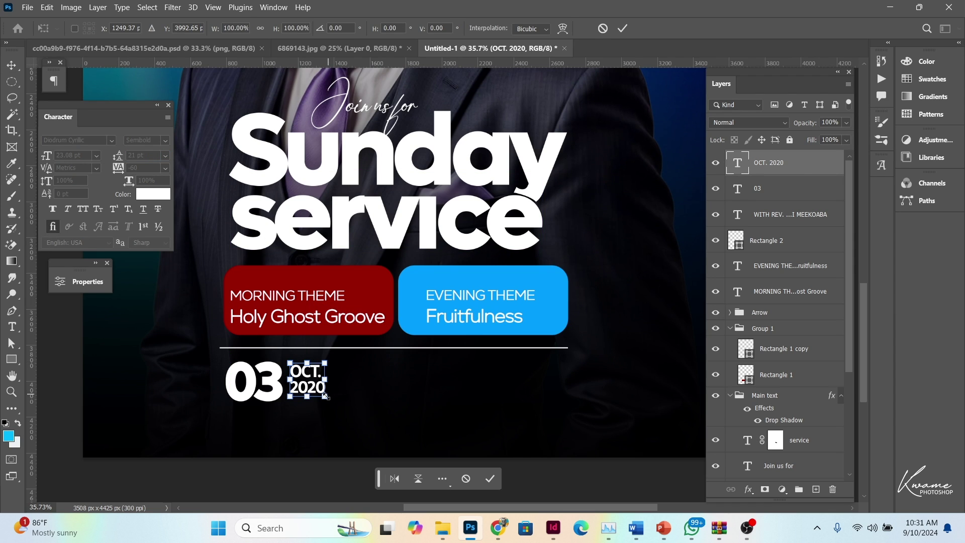
left_click_drag(327, 397, 313, 395)
key("Return")
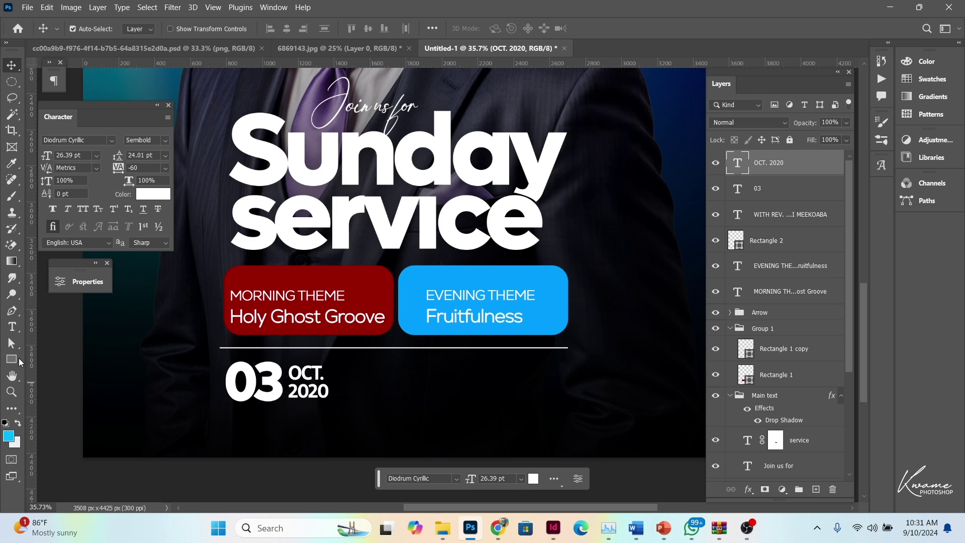
Step: Create a paragraph text box below the date block with smaller 8 pt body text
left_click(12, 327)
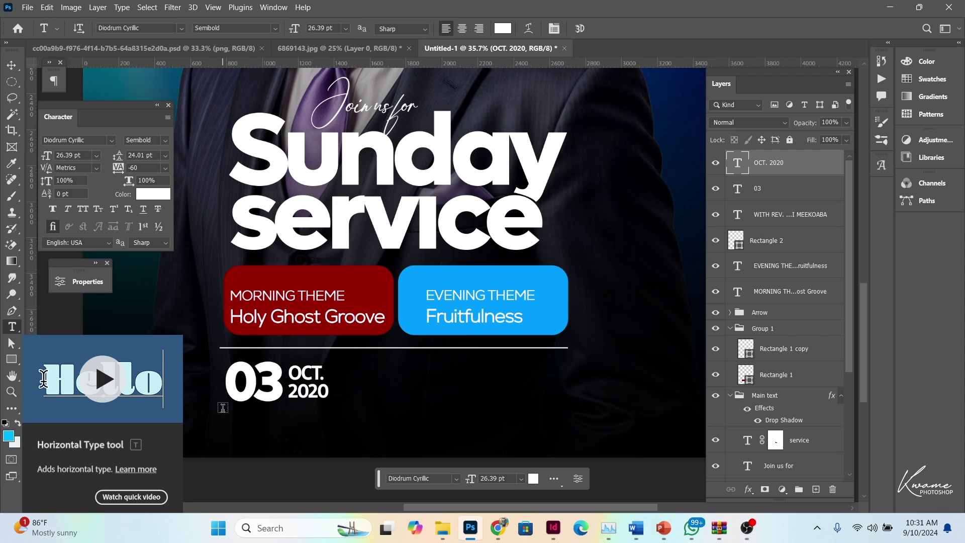
left_click_drag(223, 410, 375, 441)
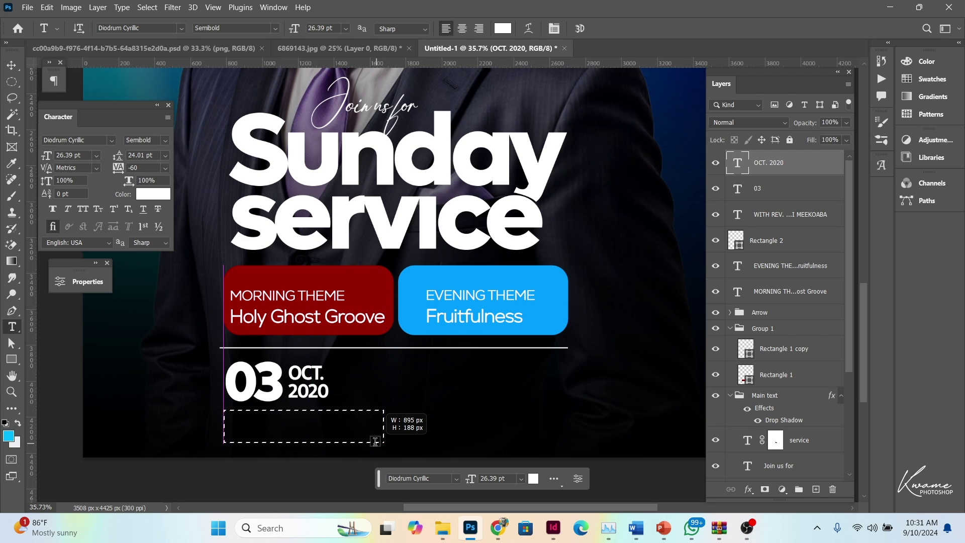
left_click_drag(374, 441, 384, 440)
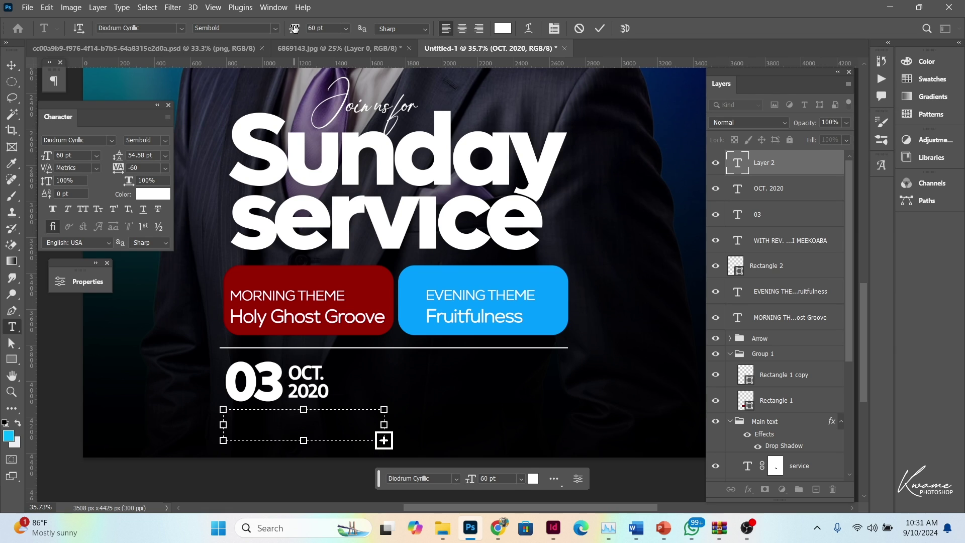
left_click_drag(294, 29, 260, 31)
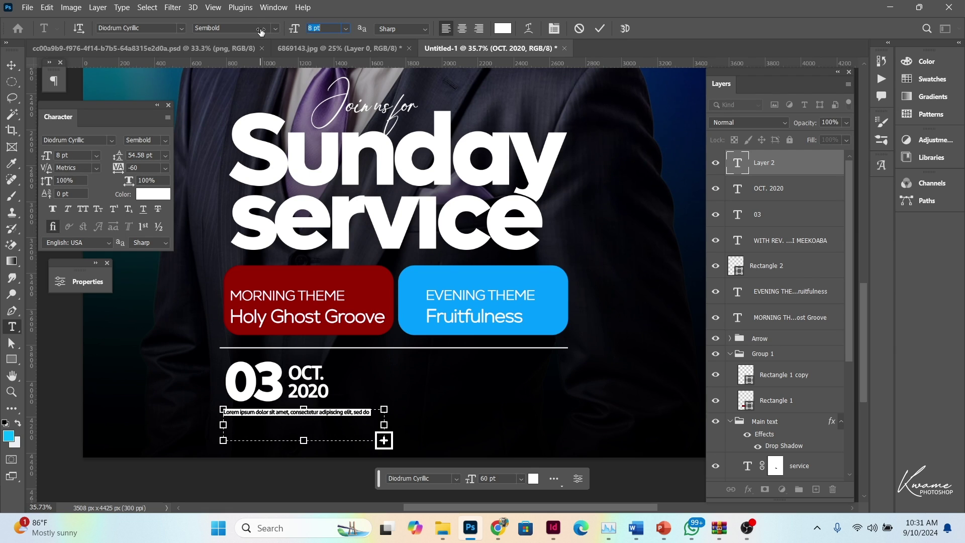
Step: Give the body text Auto leading and the FONTSPRING DEMO - Lufga font, then commit
left_click(167, 155)
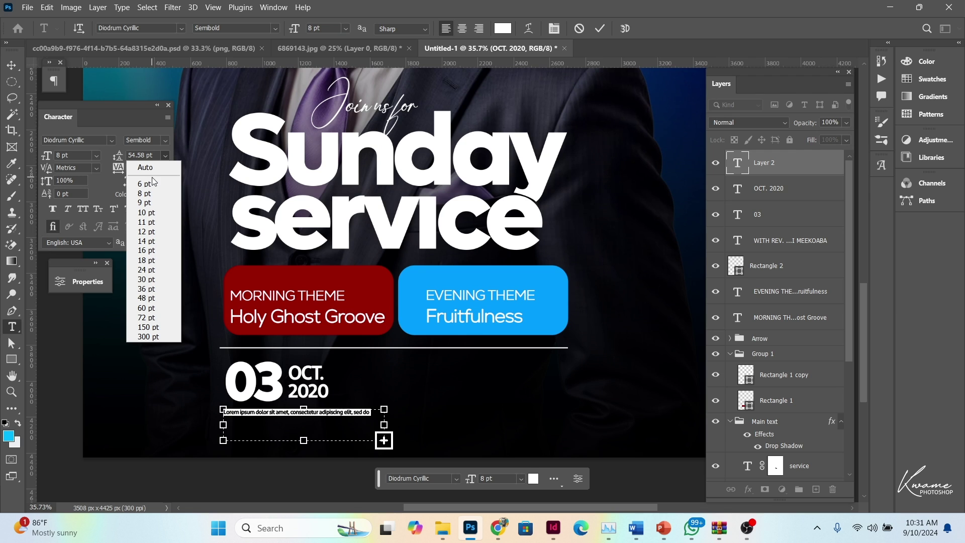
left_click(150, 166)
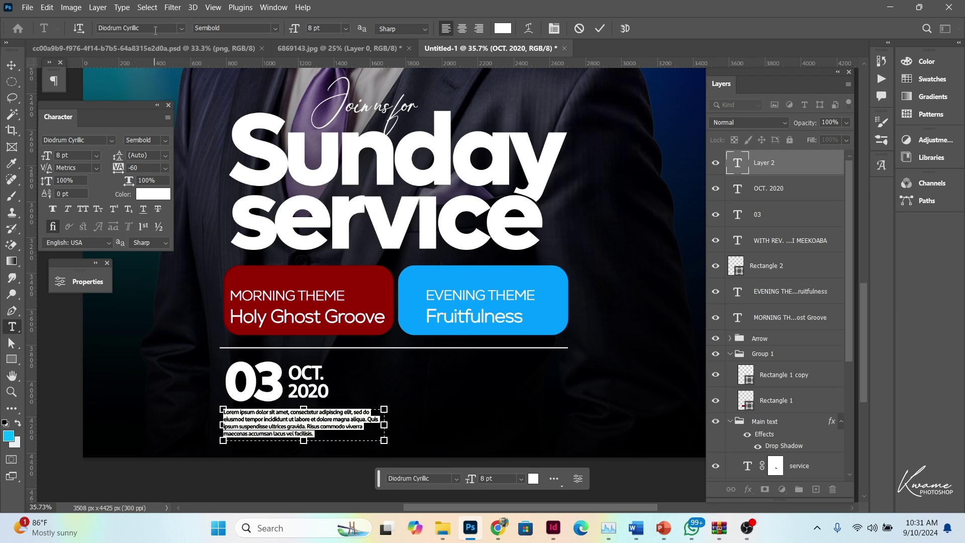
left_click(181, 28)
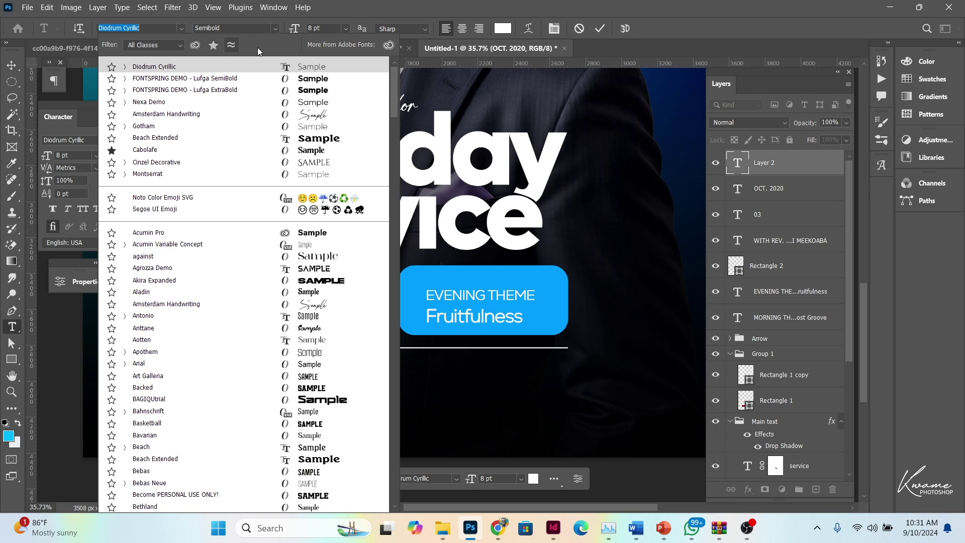
left_click(294, 79)
left_click(11, 65)
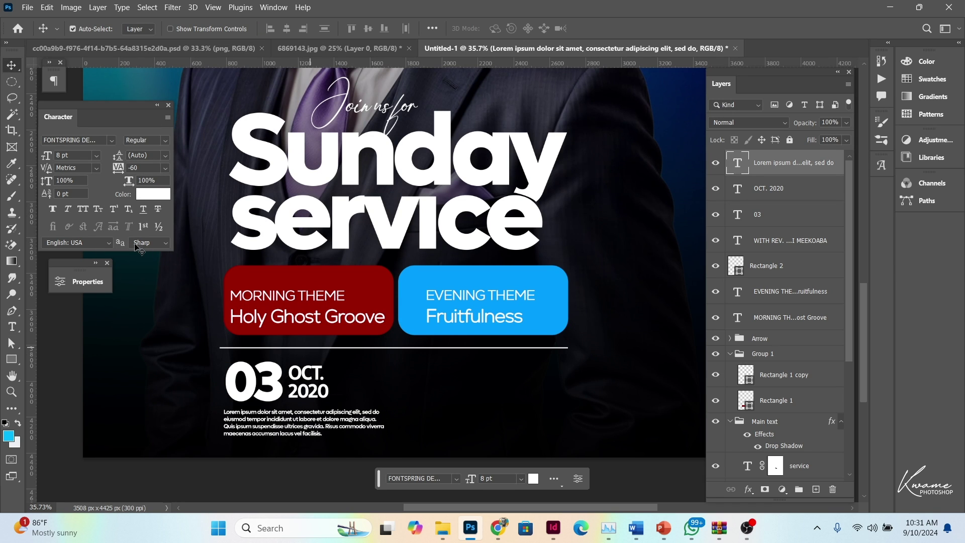
Step: Select the headline, theme boxes, date and body together and nudge them slightly upward
scroll(287, 326, "down", 2)
scroll(284, 324, "down", 2)
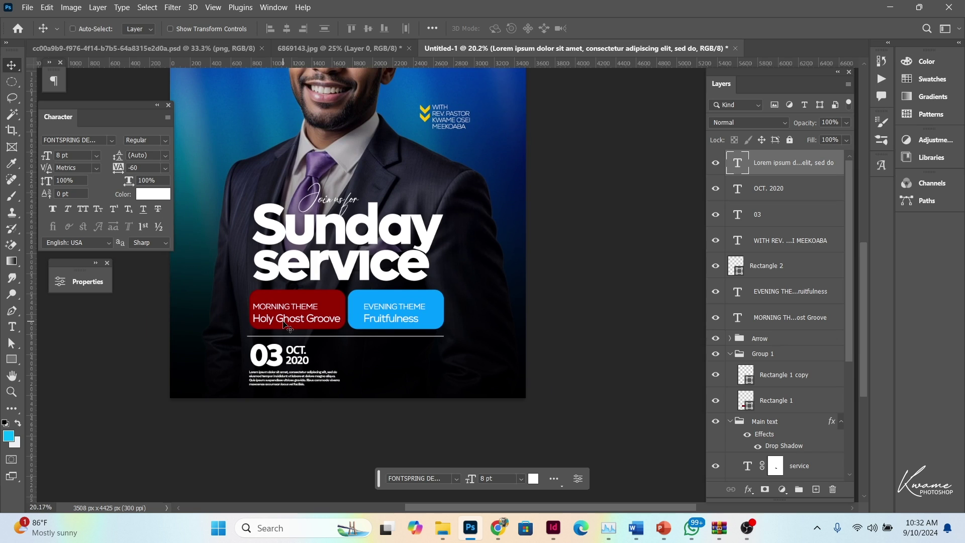
scroll(284, 326, "down", 1)
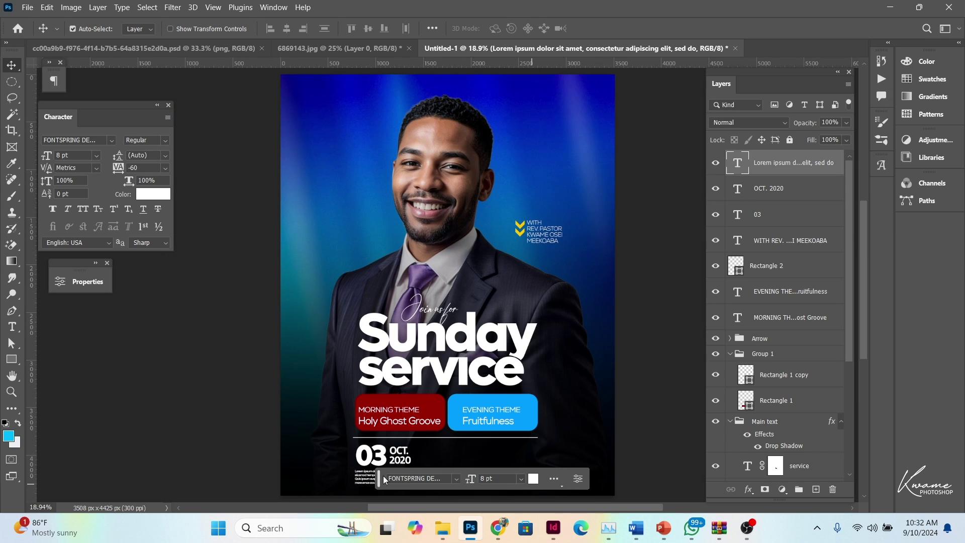
left_click_drag(380, 478, 9, 484)
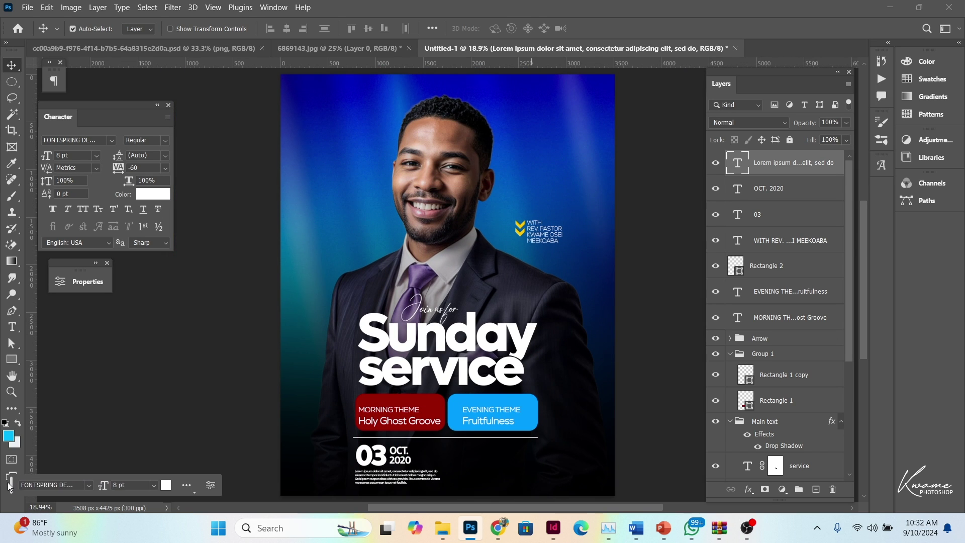
left_click_drag(349, 301, 534, 485)
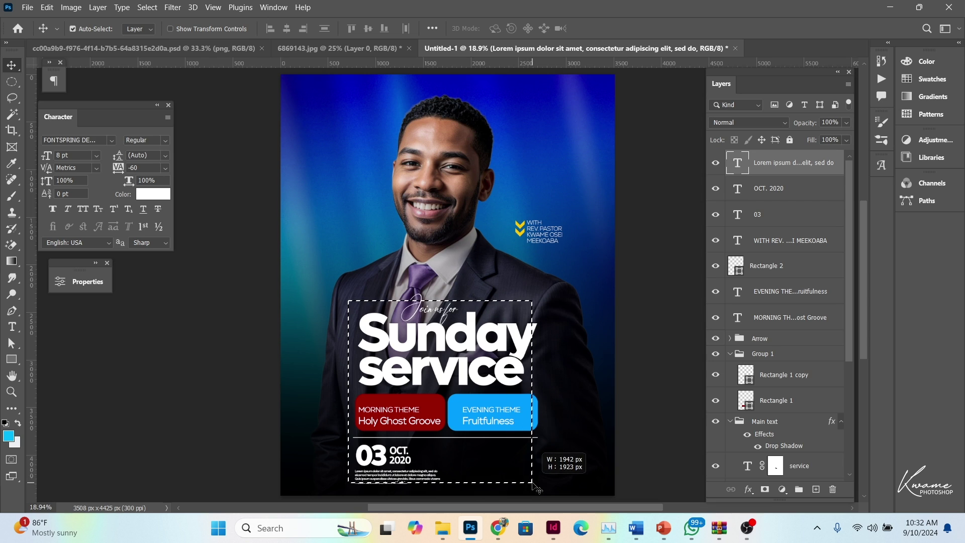
key("shift+Up")
key("shift+Up")
key("shift+Up")
key("shift+Up")
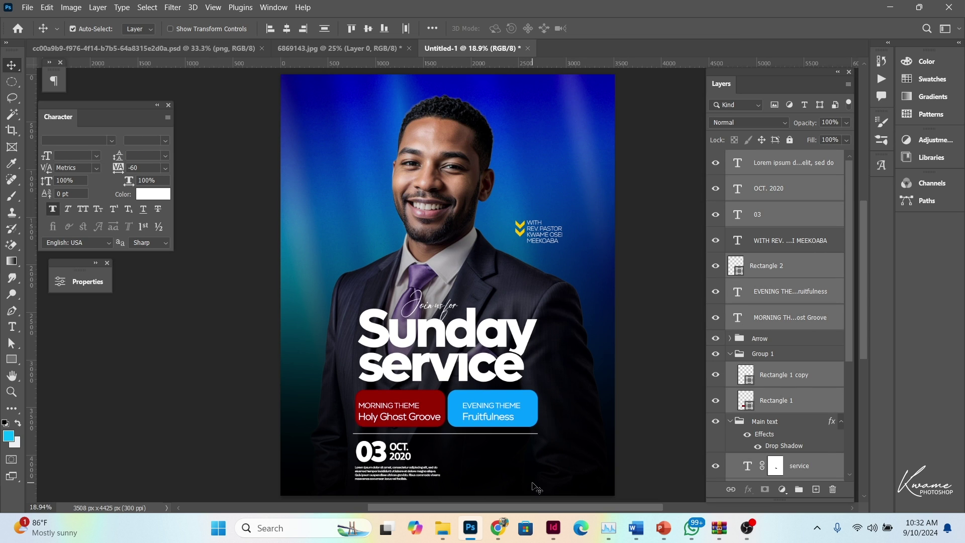
key("shift+Up")
key("shift+Up")
key("shift+Up")
key("shift+Up")
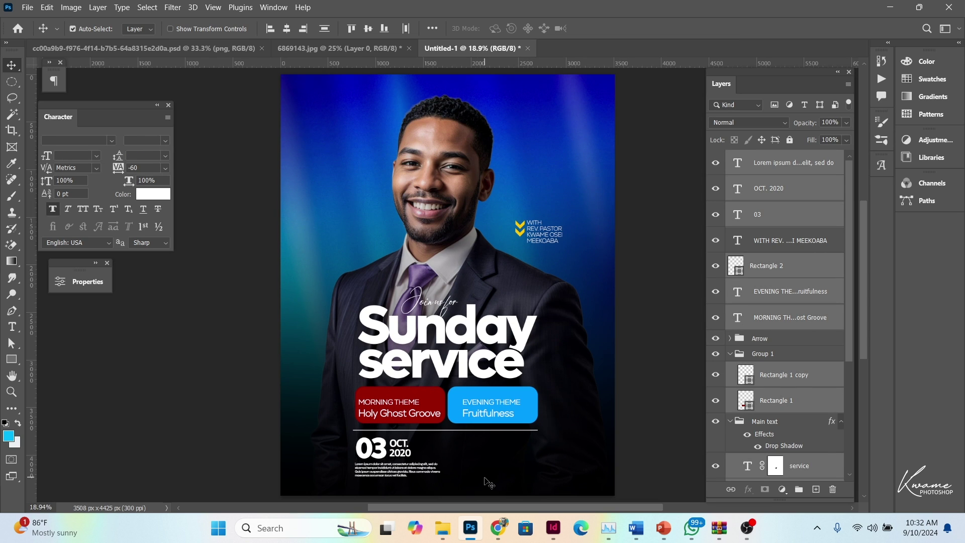
key("shift+Down")
key("shift+Down")
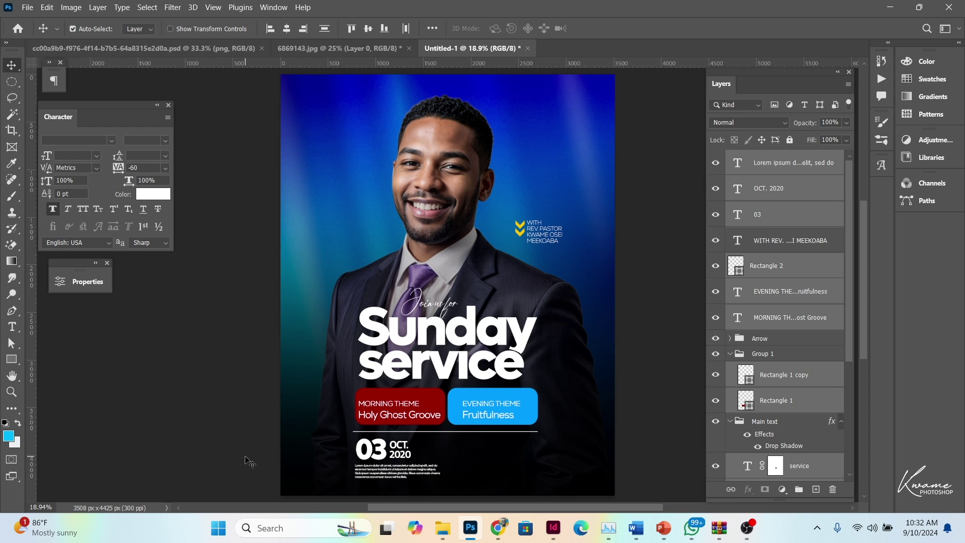
left_click(475, 490, "ctrl")
Step: Alt-drag a copy of the body paragraph to its right
scroll(475, 490, "up", 1)
scroll(475, 489, "up", 1)
scroll(472, 488, "up", 2)
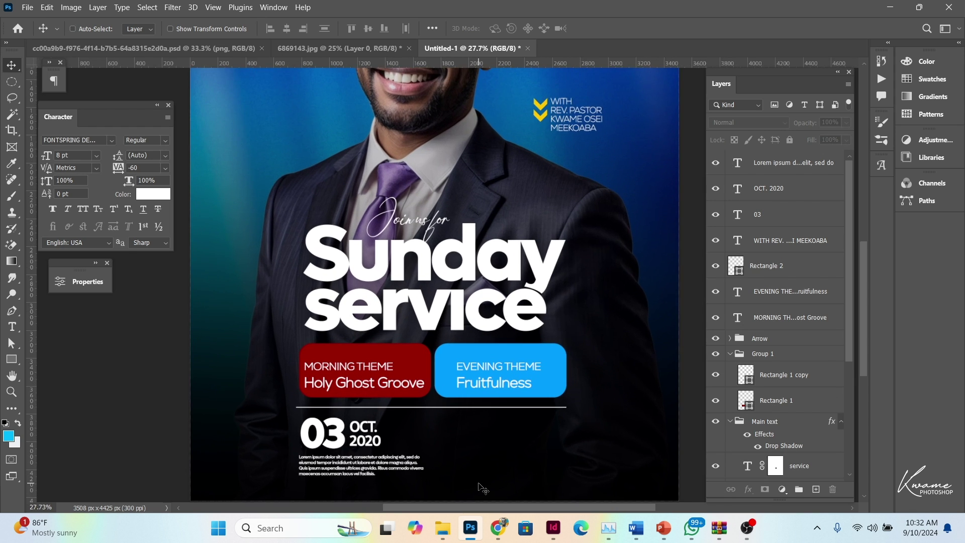
scroll(470, 485, "up", 1)
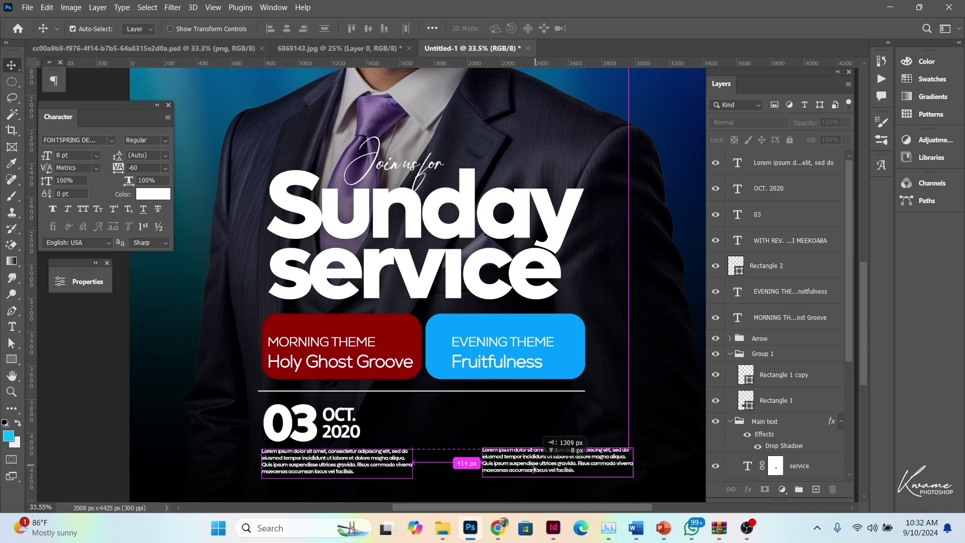
left_click_drag(531, 461, 536, 471)
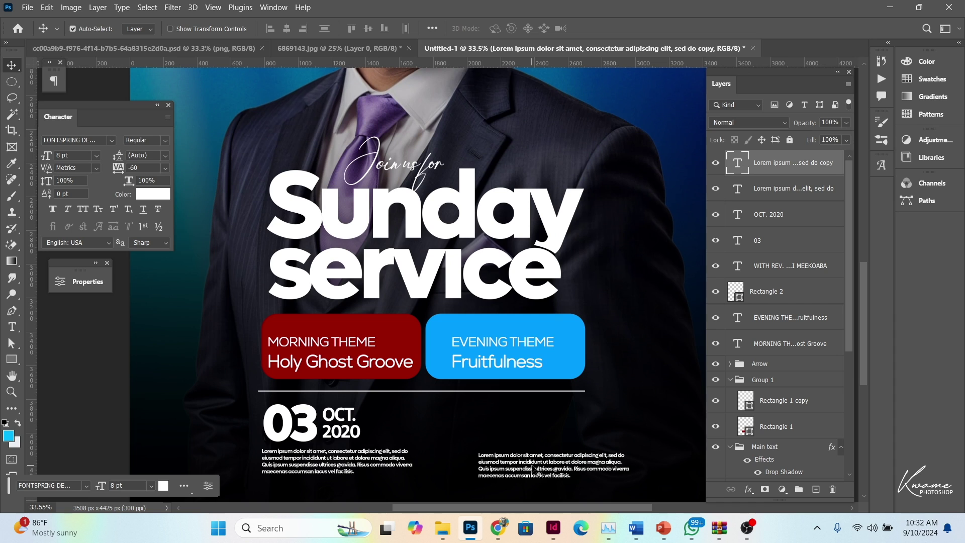
Step: Undo the duplicate paragraph and delete the body text after 'gravida.'
key("ctrl+z")
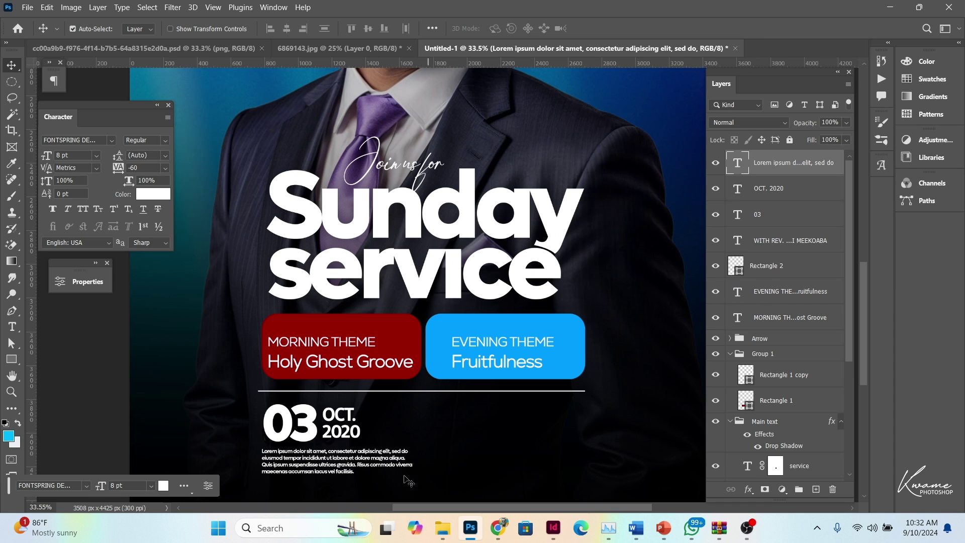
double_click(353, 459)
left_click(356, 463)
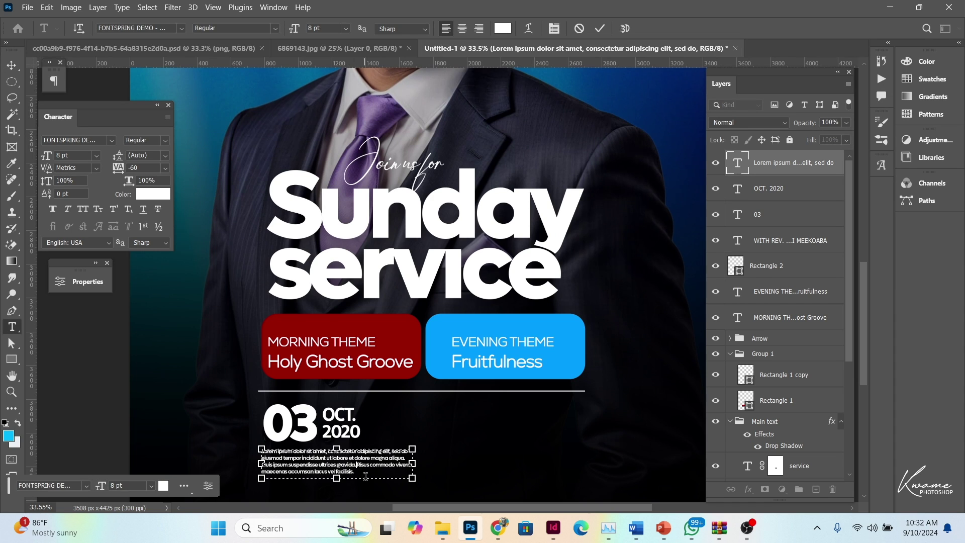
key("ctrl+shift+End")
key("Delete")
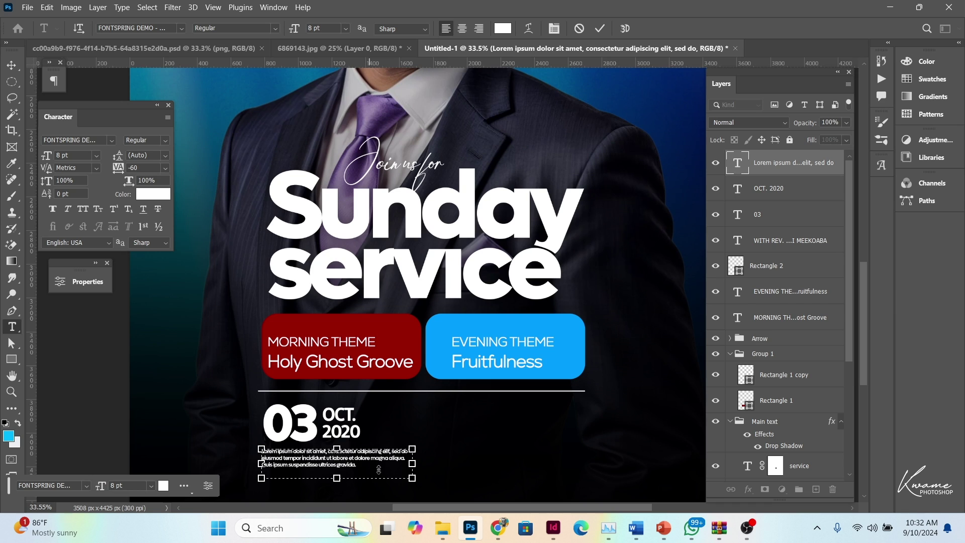
Step: Narrow the body paragraph box, then copy the EVENING THEME text below the divider
left_click_drag(402, 468, 401, 468)
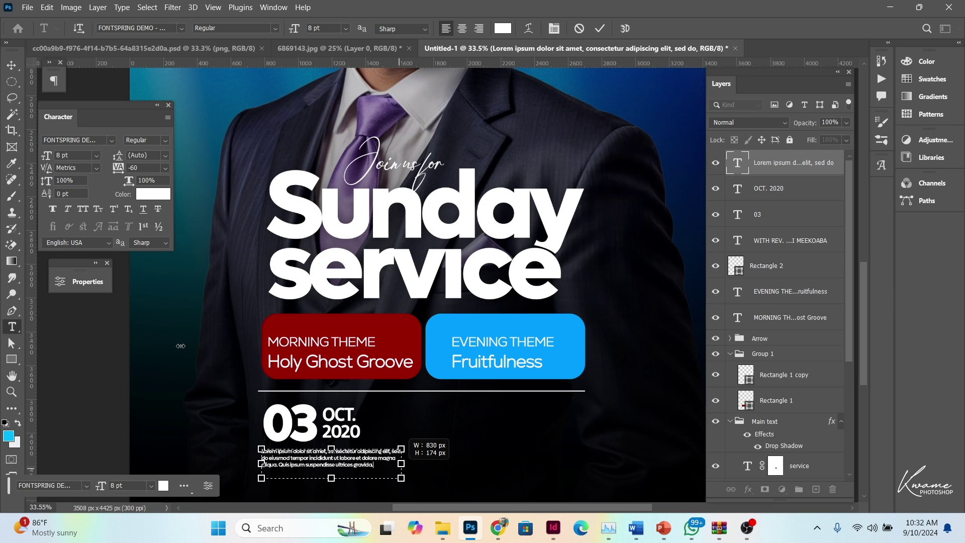
left_click(11, 65)
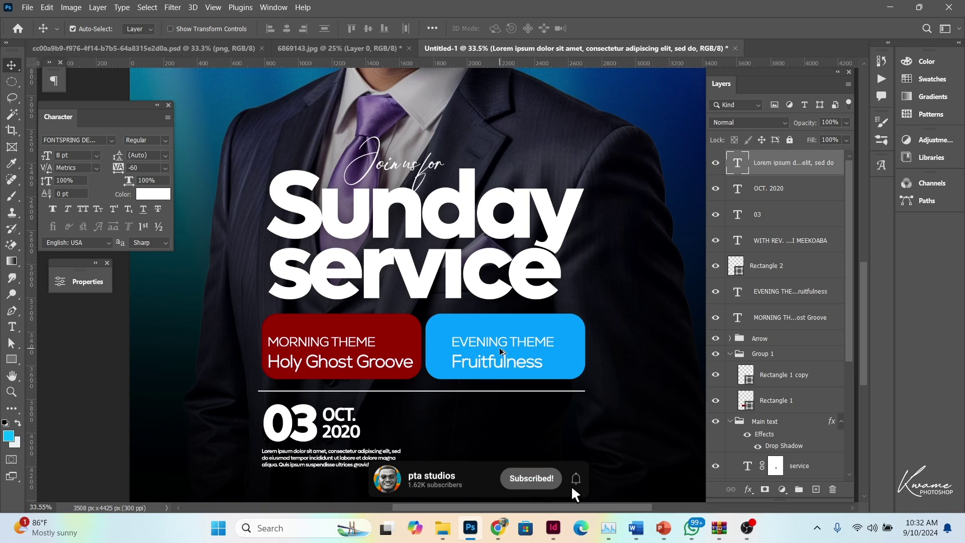
left_click_drag(500, 351, 511, 425)
Step: Replace the copied text with MORNING SERVICE 7:00AM-11AM
double_click(511, 421)
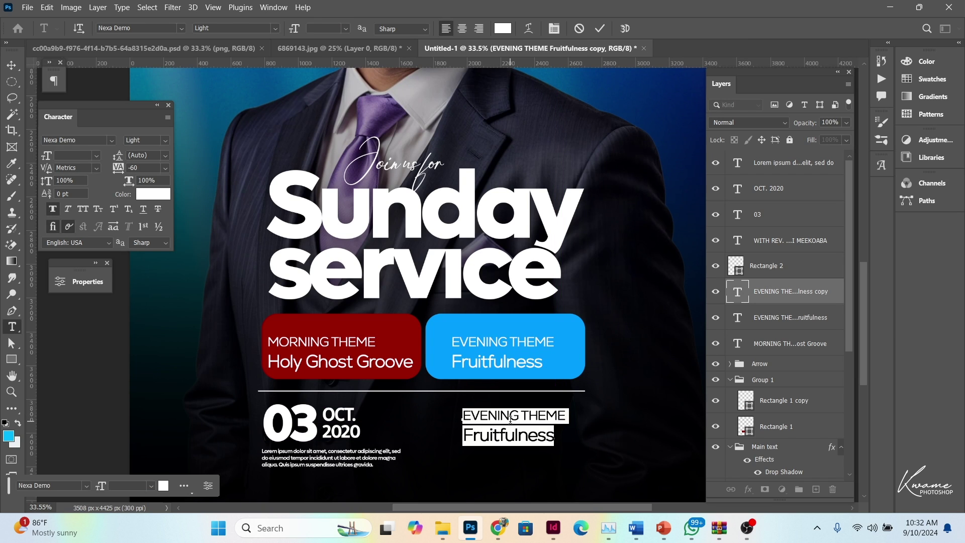
type("MO")
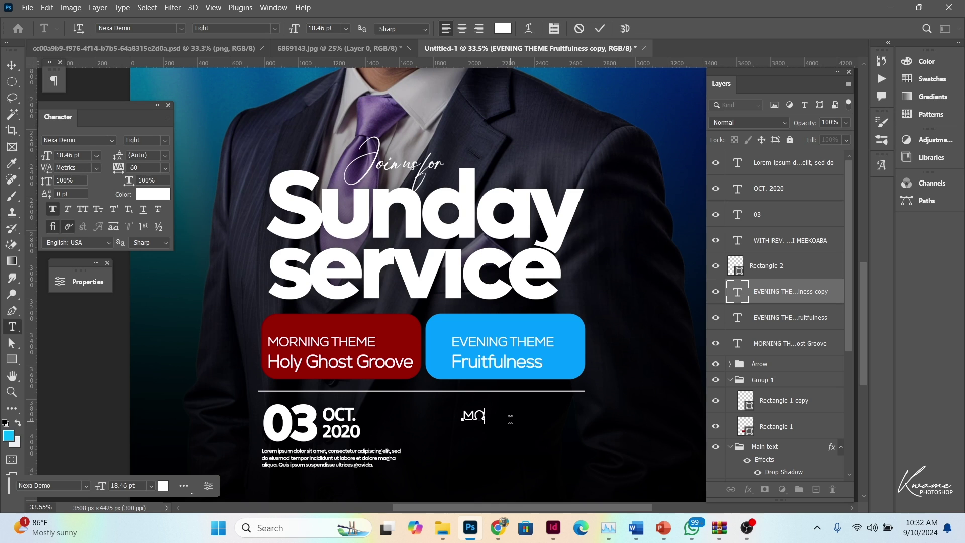
type("RNING ")
type("SERVICE")
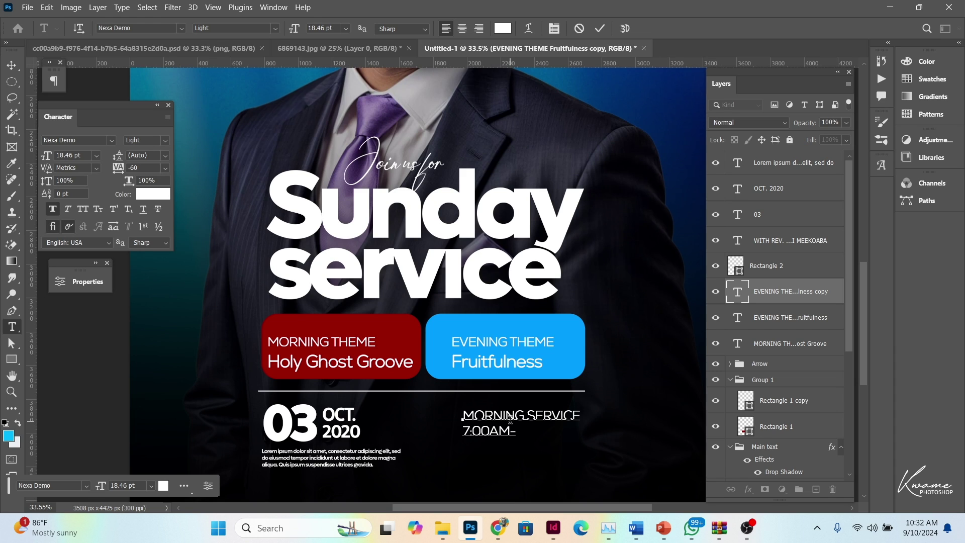
type("11")
type("AM")
Step: Add a guide along the date row, then align and slightly enlarge OCT. 2020
left_click(11, 66)
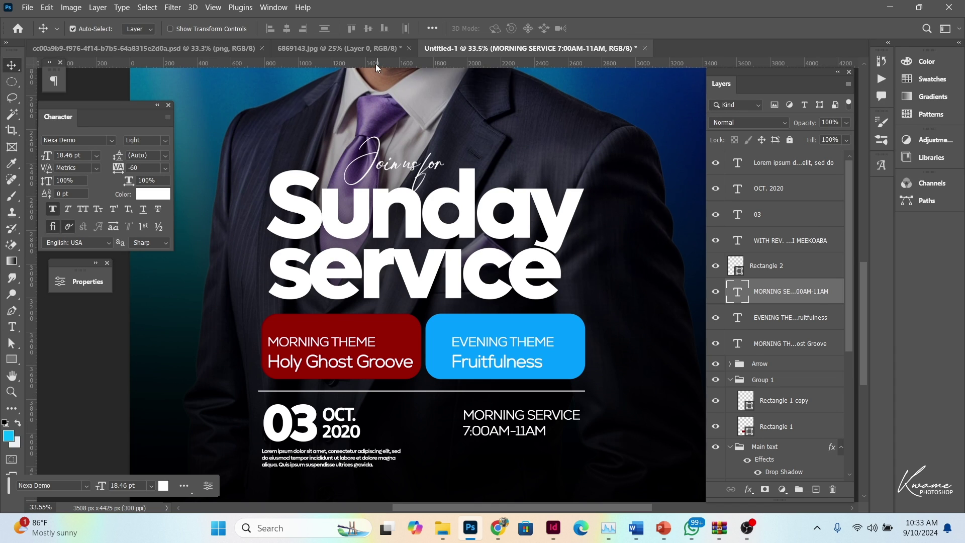
left_click_drag(375, 64, 366, 403)
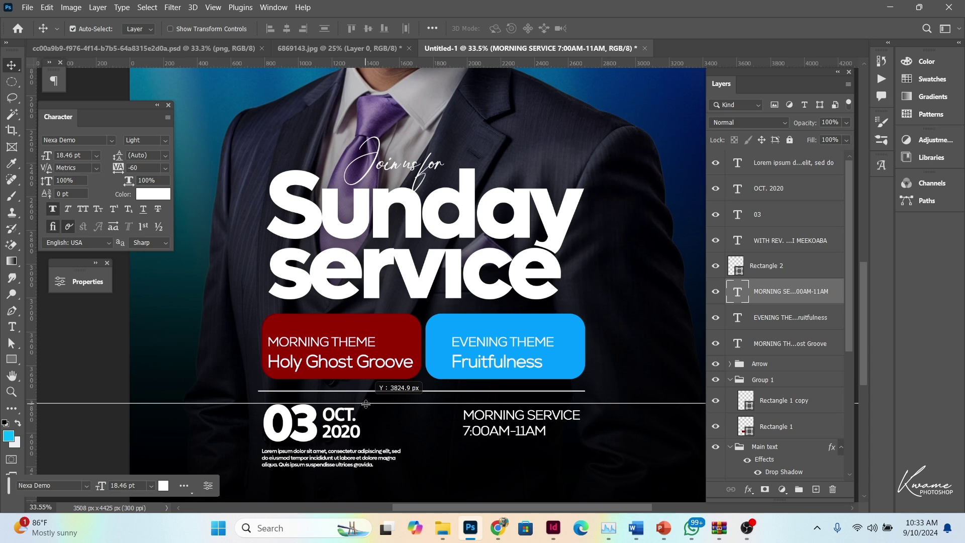
left_click_drag(338, 426, 335, 425)
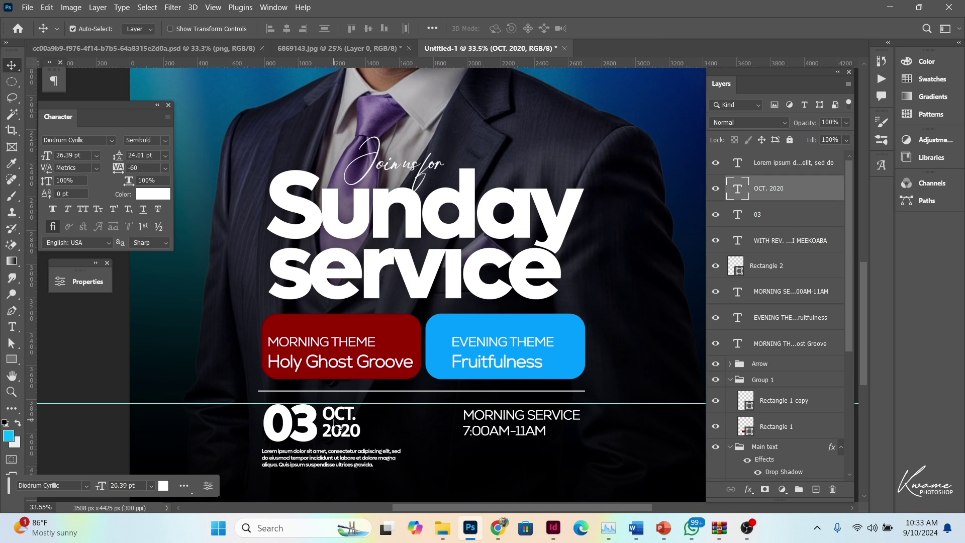
key("ctrl+t")
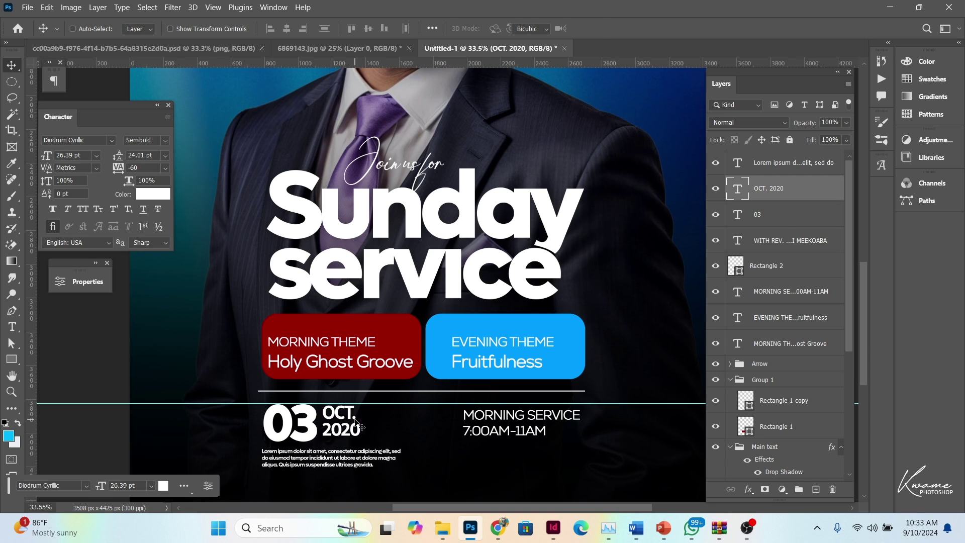
left_click_drag(360, 439, 365, 446)
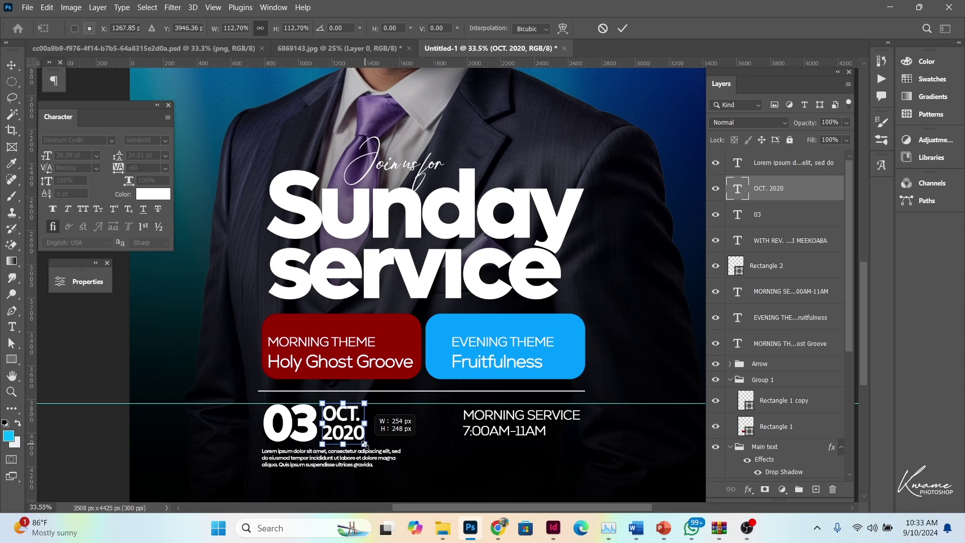
key("Return")
Step: Align MORNING SERVICE to the guide, nudge it up, and Alt-drag a copy below
left_click_drag(505, 432, 508, 435)
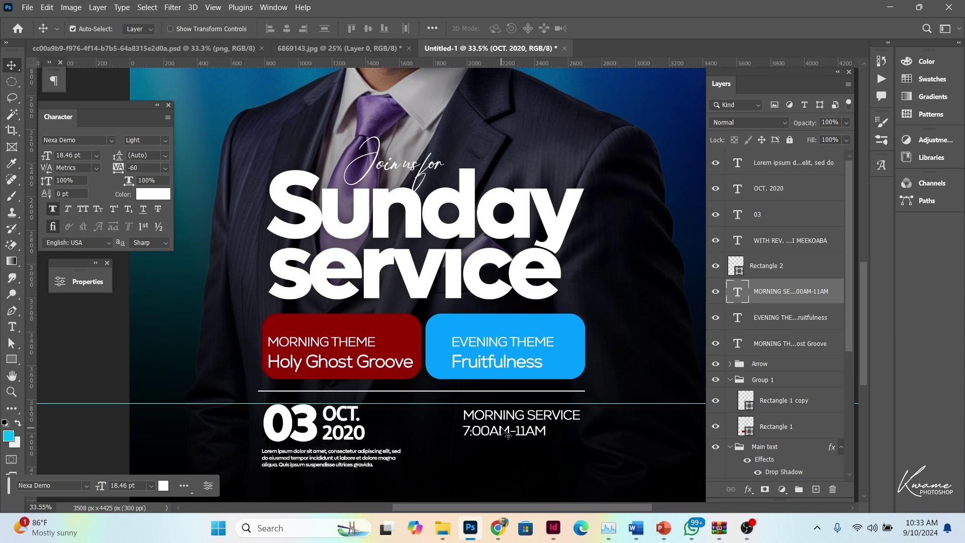
key("Up")
key("Up")
key("Up")
key("Up")
key("Up")
key("Up")
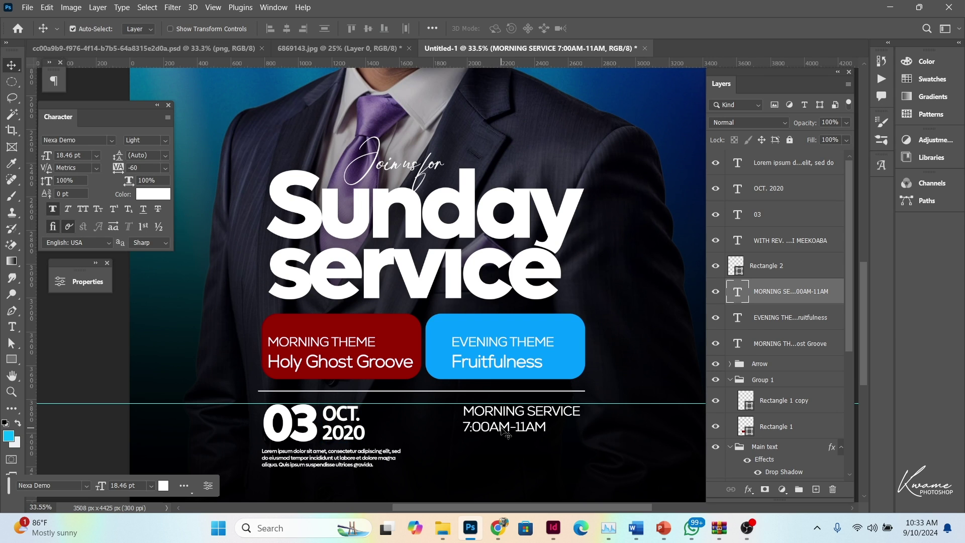
mouse_move(520, 432)
left_mouse_down("alt")
mouse_move(516, 464)
mouse_move(449, 445)
left_mouse_up("alt")
Step: Change MORNING to EVENING in the copied service text
double_click(523, 451)
left_click(523, 451)
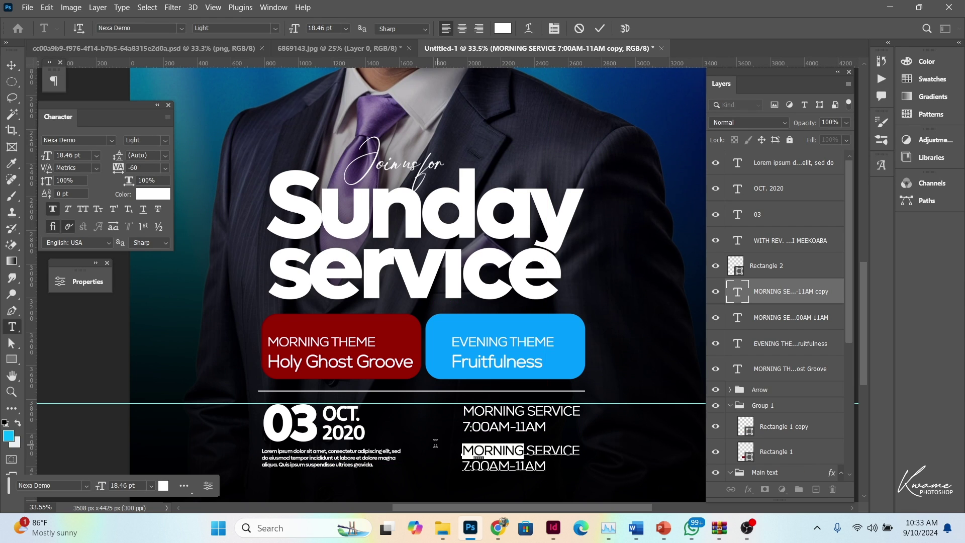
key("Left")
key("ctrl+shift+Right")
type("EVE")
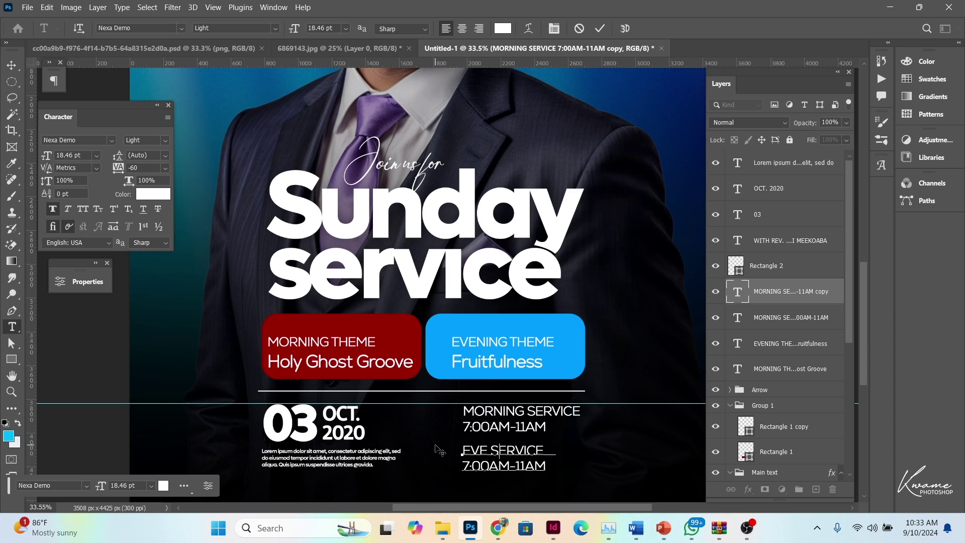
type("NING")
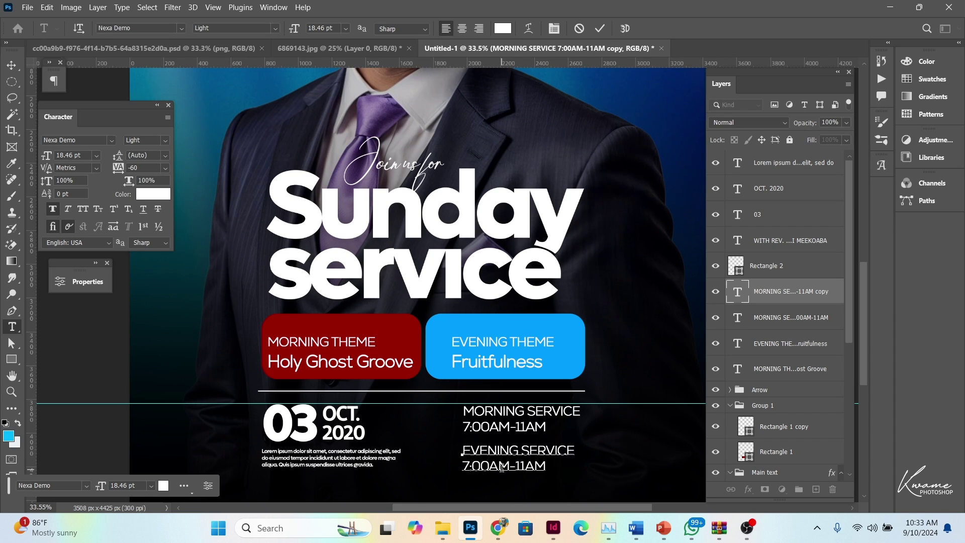
Step: Change the copied times to 7:00PM-10PM and commit the edit
key("Delete")
type("P")
left_click_drag(525, 466, 518, 467)
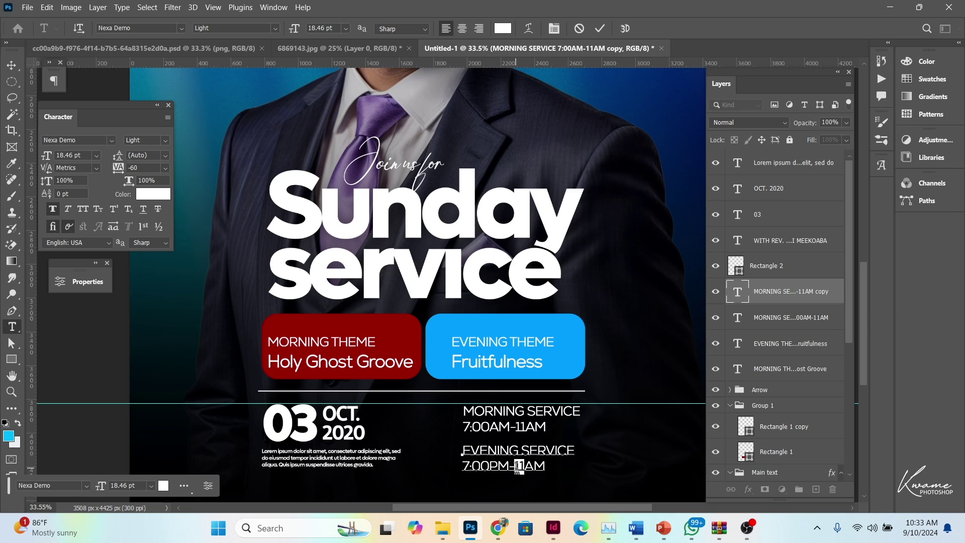
type("10")
key("Delete")
key("Delete")
type("PM")
left_click(11, 65)
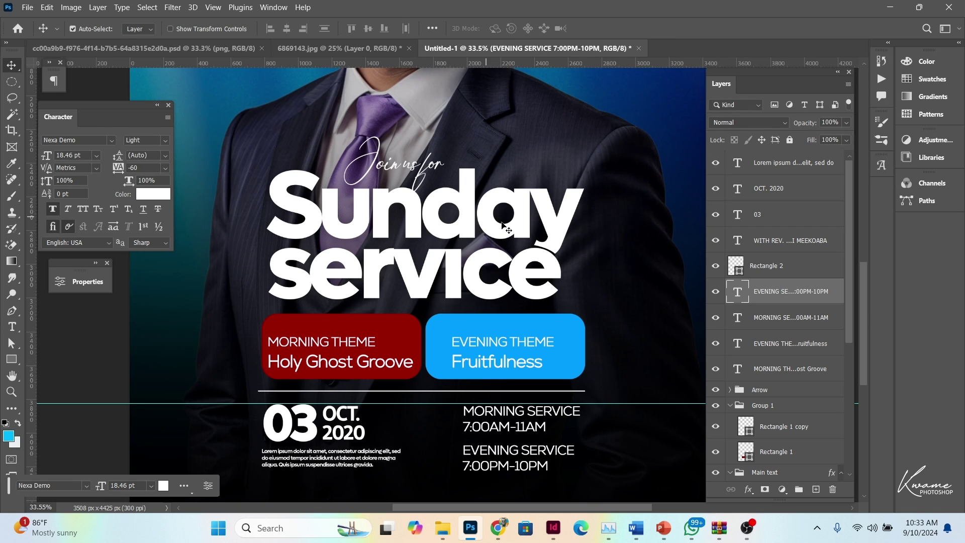
Step: Scale the morning and evening service time blocks down together to about 94% (17.28 pt)
key("ctrl+0")
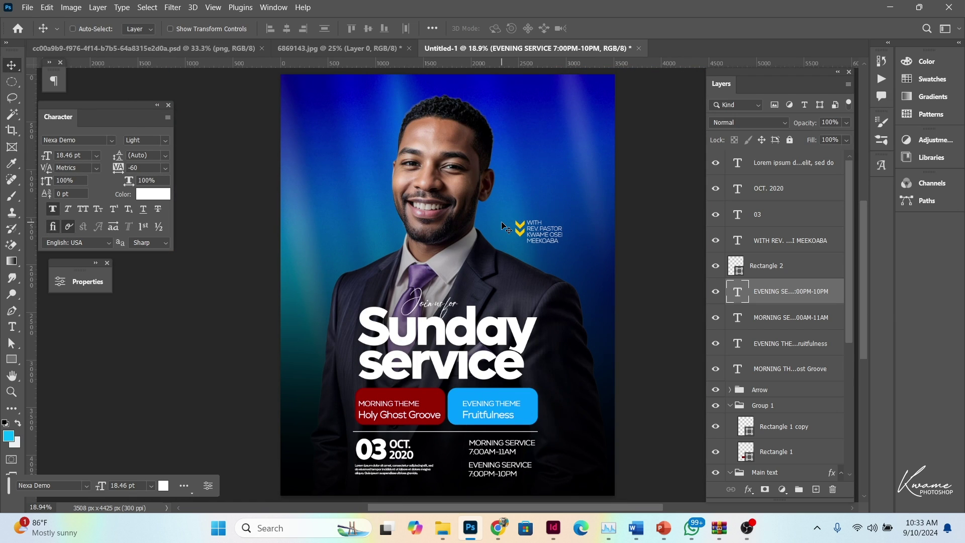
key("ctrl+minus")
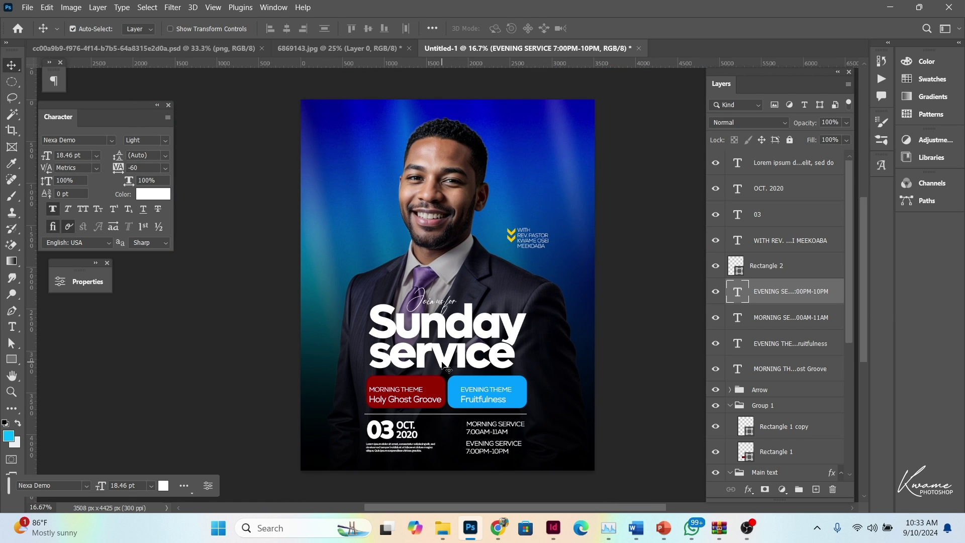
mouse_move(499, 459)
left_mouse_down()
mouse_move(486, 434)
mouse_move(520, 450)
left_mouse_up()
key("ctrl+t")
key("Return")
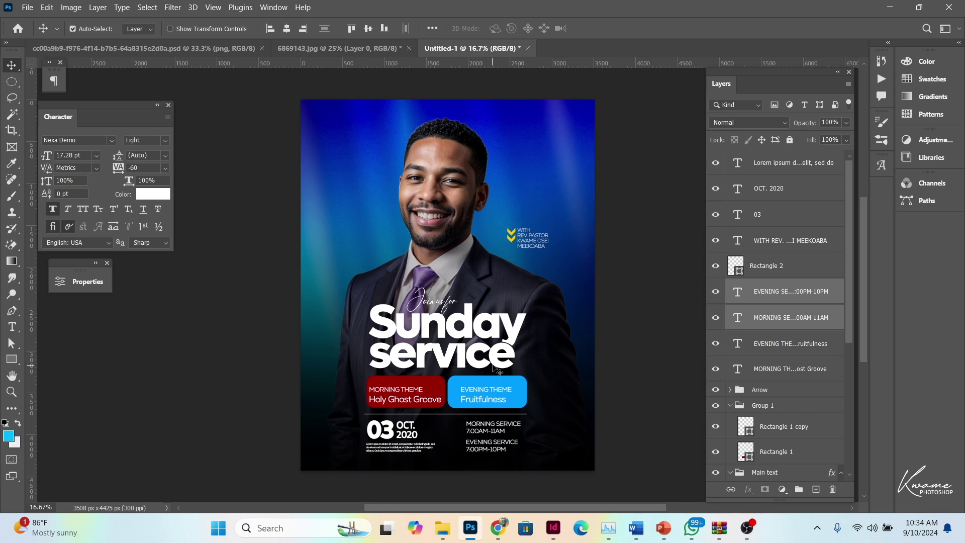
scroll(500, 369, "down", 1)
scroll(808, 371, "down", 5)
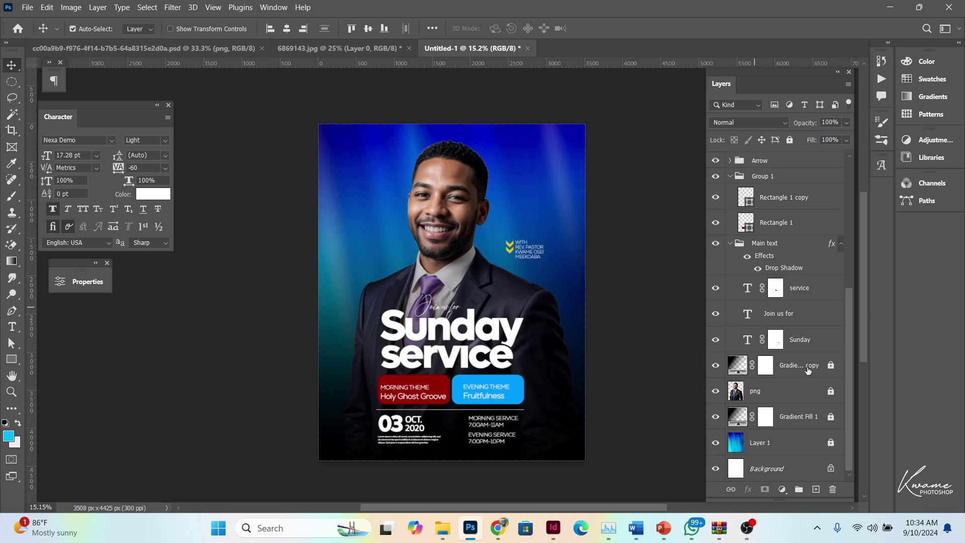
Step: Add a new empty layer above Layer 1 and enlarge the Brush tool greatly
left_click(796, 447)
left_click(815, 488)
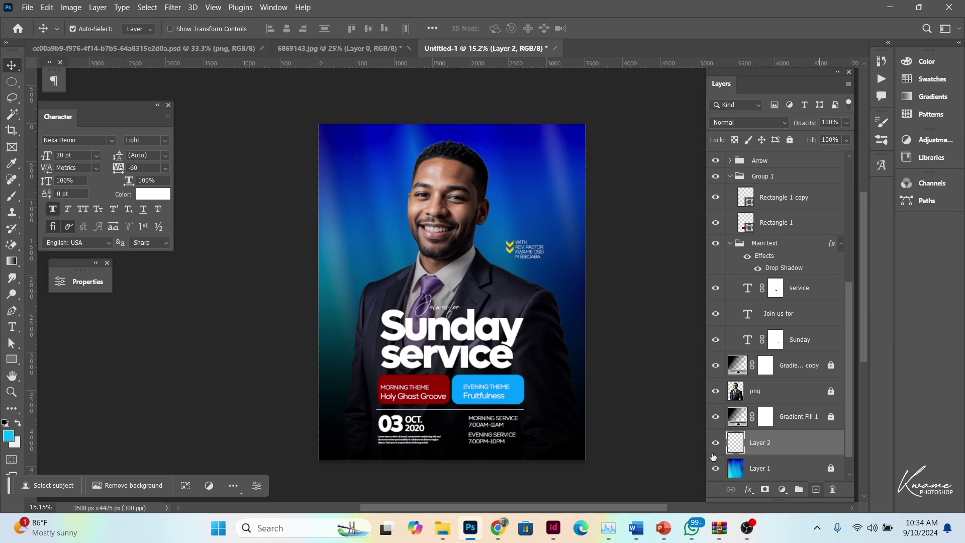
key("b")
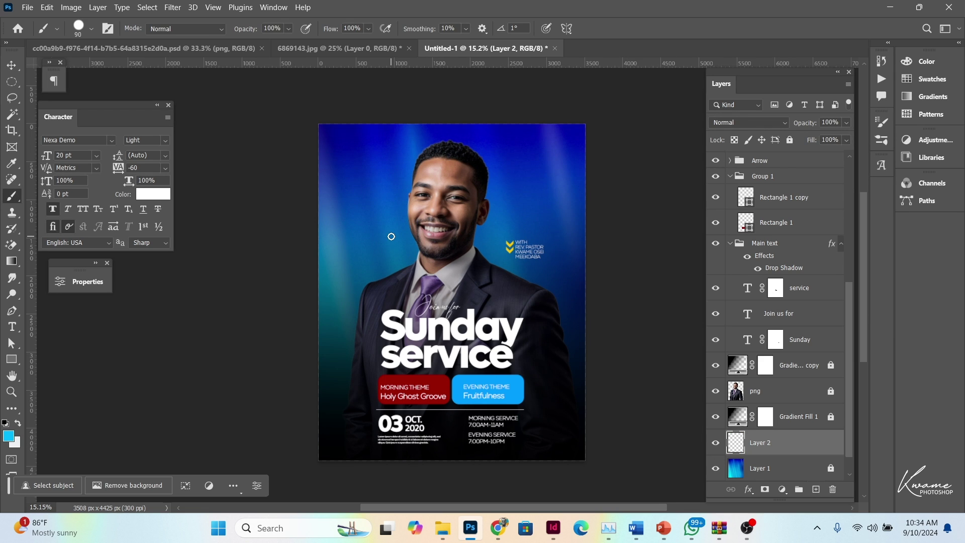
key("bracketright")
key("bracketright")
key("bracketright")
key("bracketright")
key("bracketright")
key("bracketright")
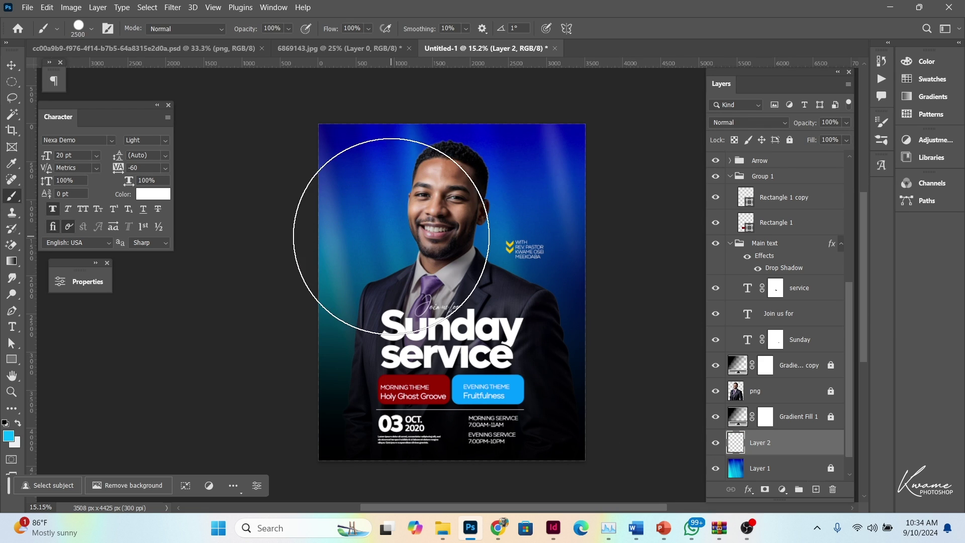
key("bracketright")
key("bracketright")
key("bracketright")
key("bracketright")
key("bracketright")
key("bracketright")
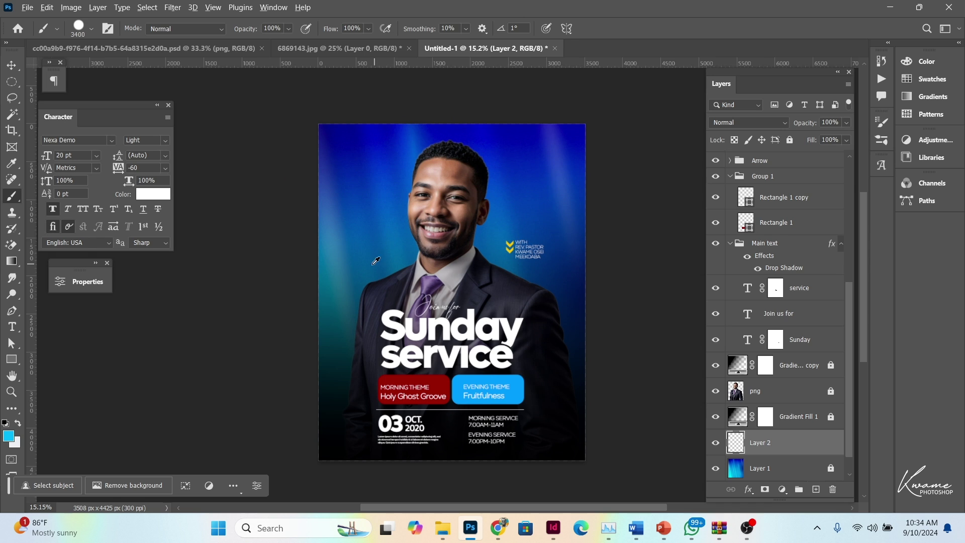
Step: Set the foreground colour to a pale light blue, b8e4ff
left_click(330, 259, "alt")
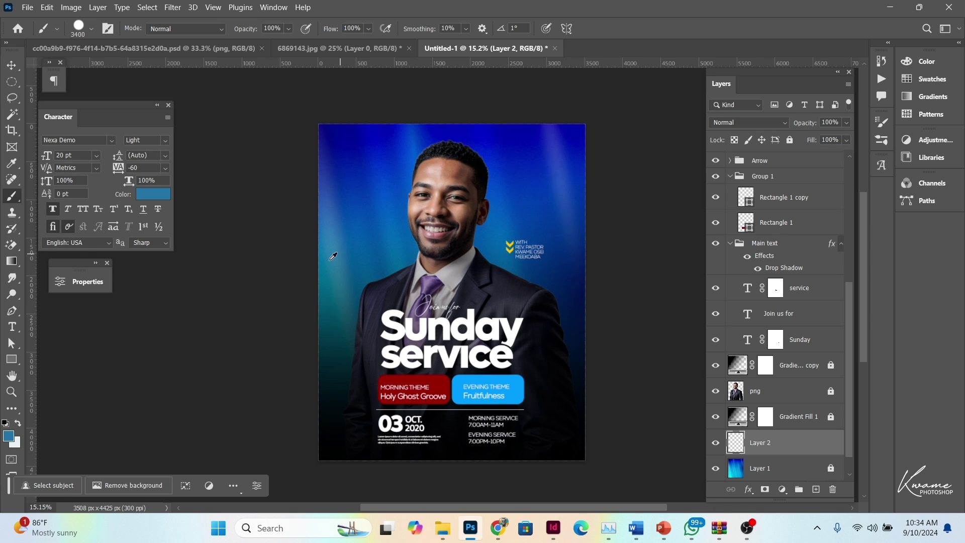
left_click(14, 435)
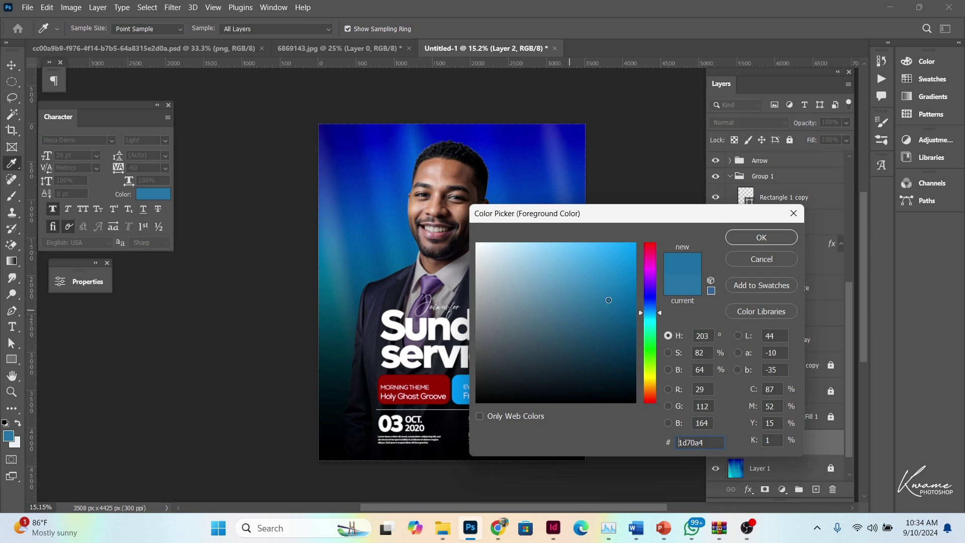
mouse_move(566, 313)
left_mouse_down()
mouse_move(571, 230)
mouse_move(502, 214)
left_mouse_up()
left_click(735, 238)
key("b")
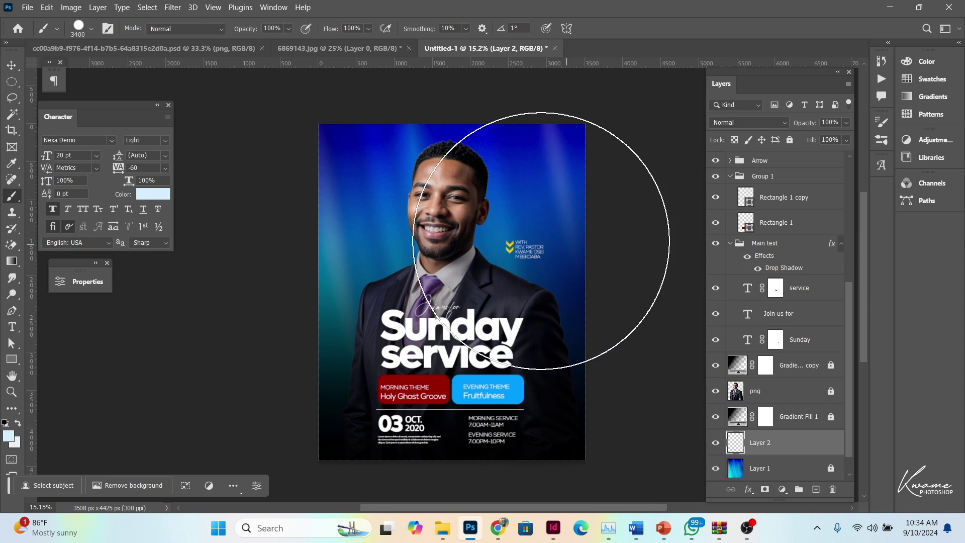
Step: Paint a soft glow behind the pastor using a 3400 px brush at 0% hardness
left_click(455, 253)
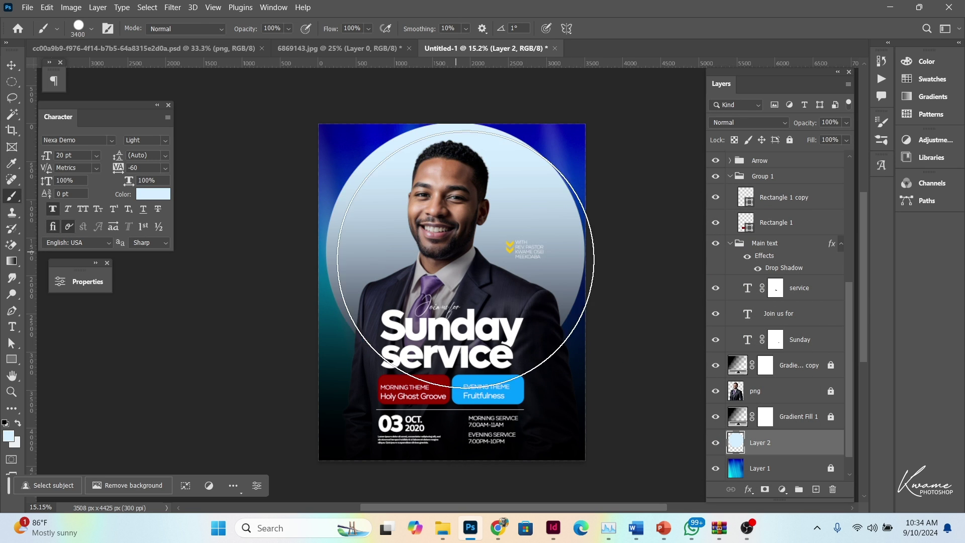
key("ctrl+z")
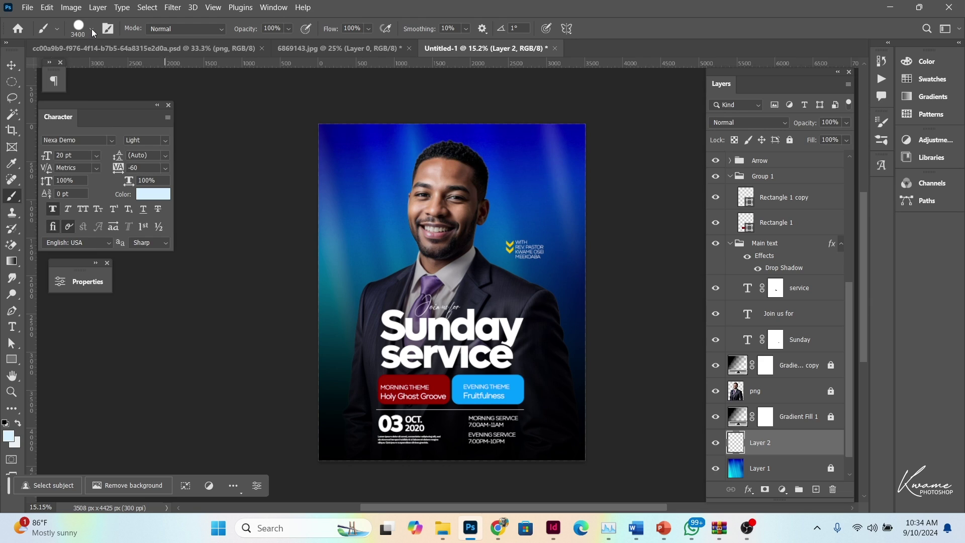
left_click(92, 30)
left_click_drag(114, 93, 31, 100)
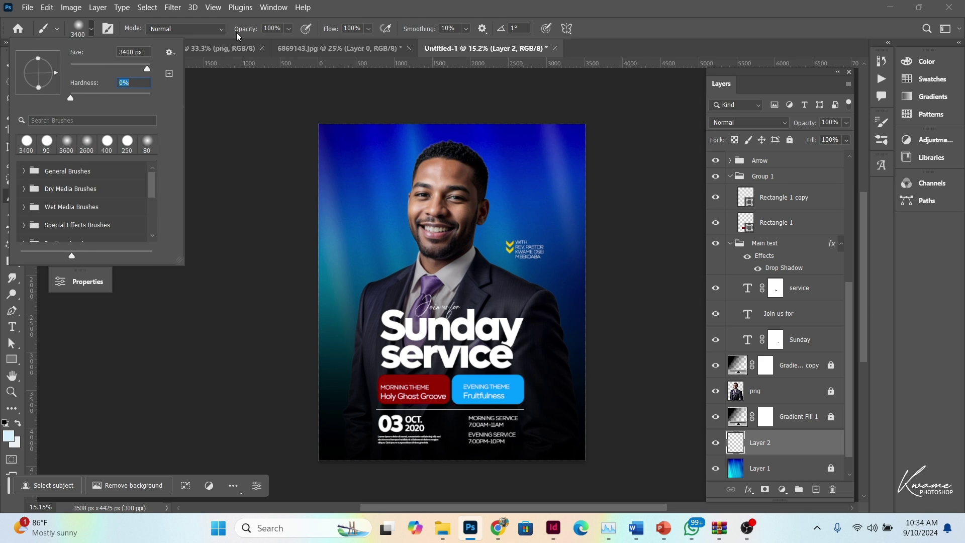
key("Return")
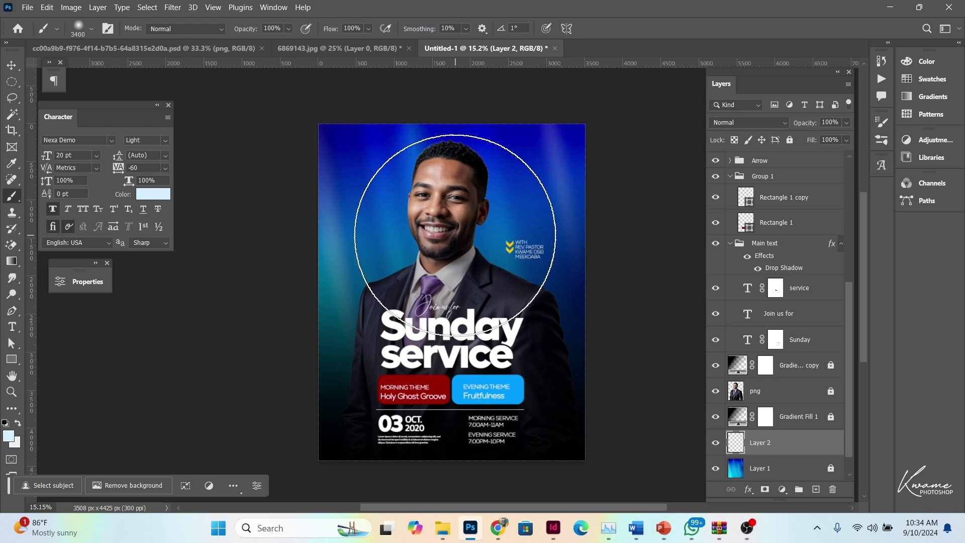
left_click(452, 247)
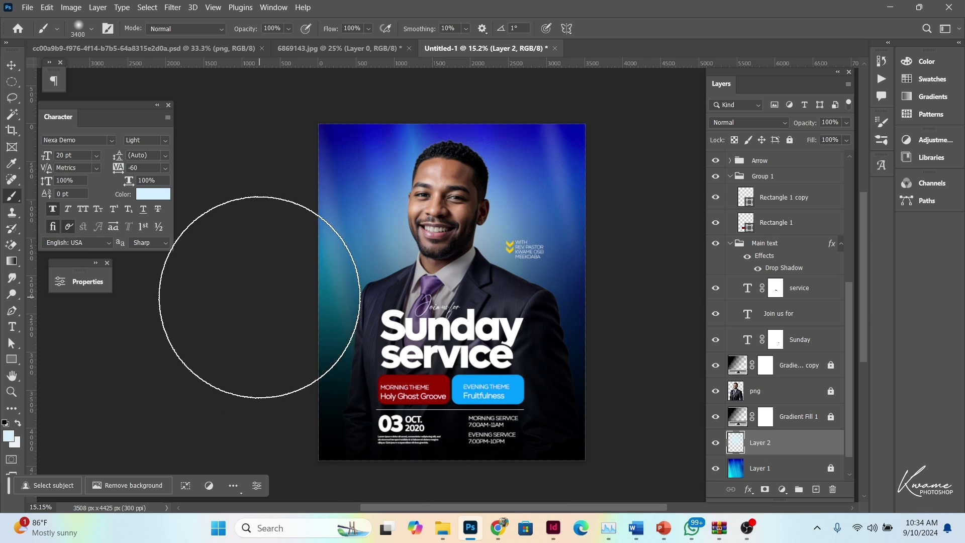
left_click(11, 65)
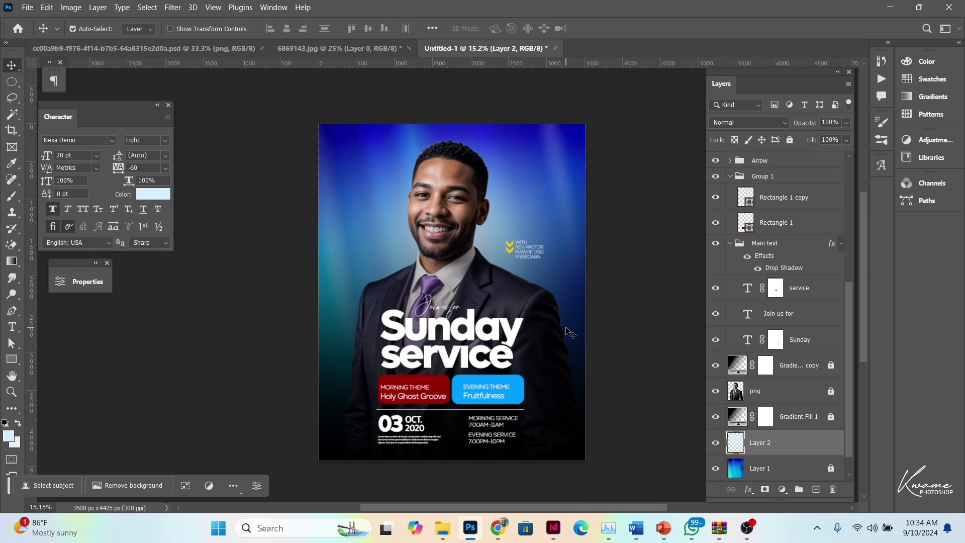
scroll(466, 299, "up", 3)
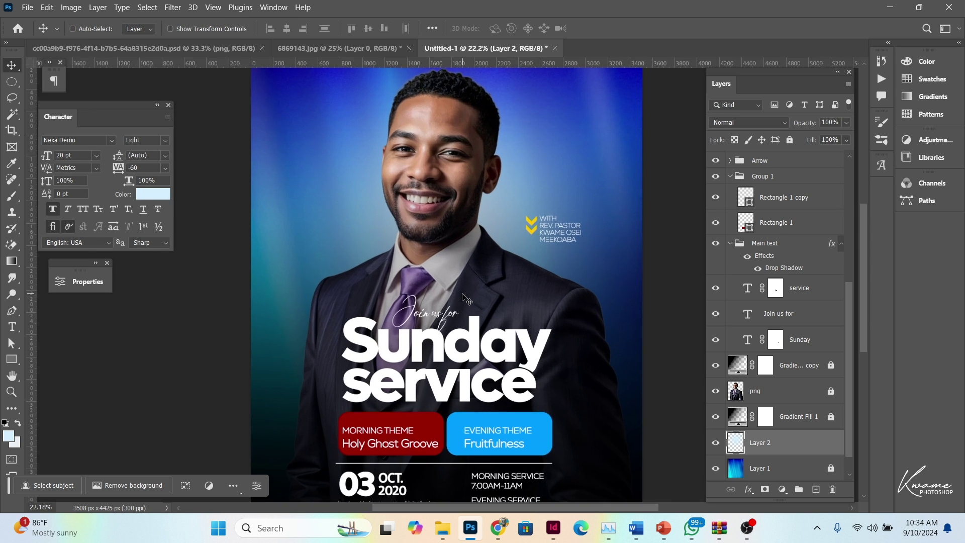
scroll(466, 299, "down", 1)
scroll(466, 299, "up", 1)
scroll(466, 299, "up", 1)
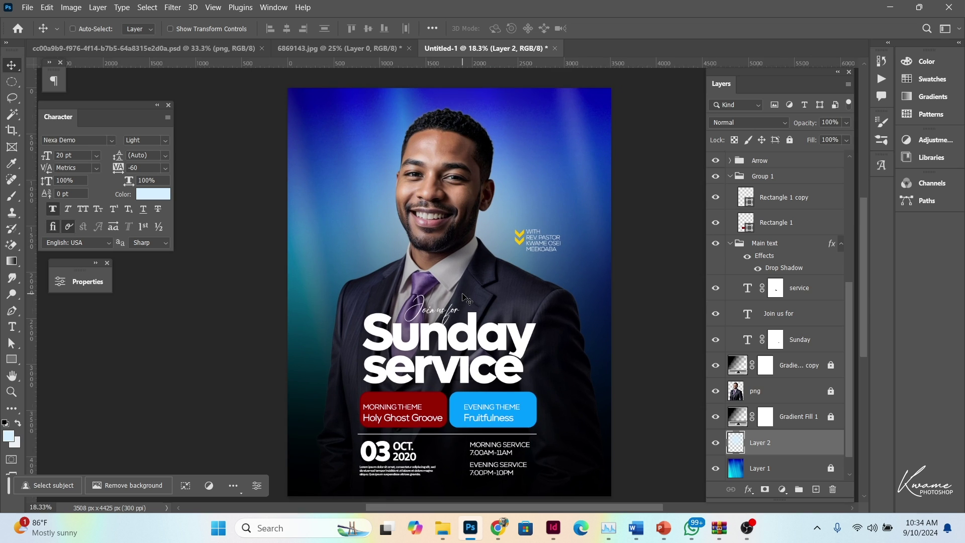
scroll(466, 299, "up", 1)
scroll(466, 299, "down", 1)
scroll(467, 299, "down", 1)
scroll(467, 299, "down", 1)
scroll(466, 299, "up", 1)
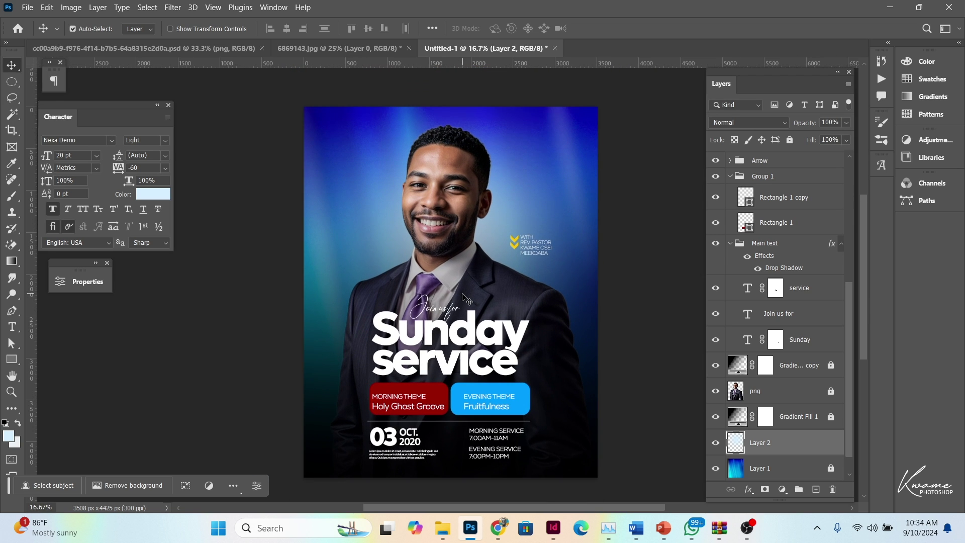